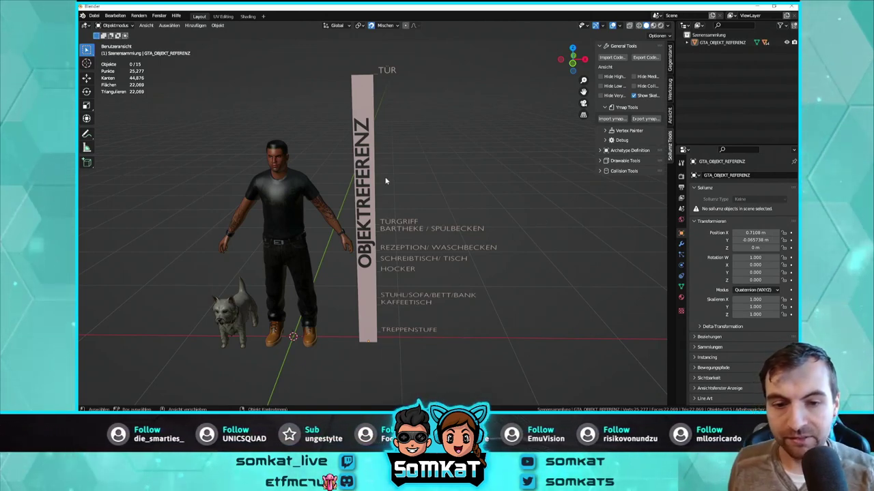
Orbit and zoom around the reference scene to inspect the TREPPENSTUFE stair-step label
middle_drag(419, 183, 332, 246)
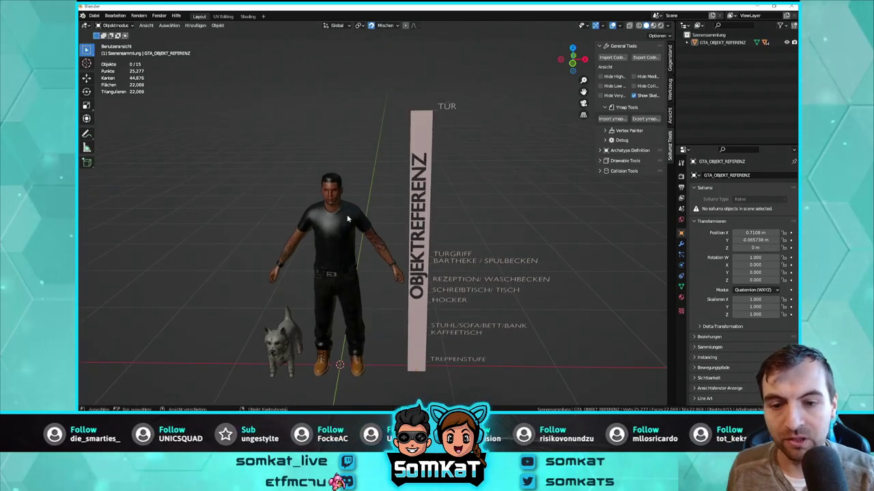
scroll(358, 231, up, 4)
scroll(358, 231, down, 3)
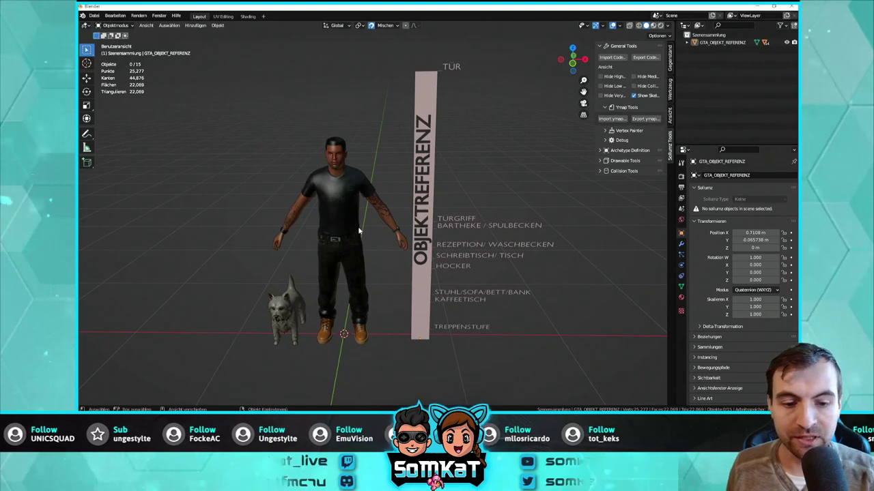
shift+middle_drag(462, 220, 431, 99)
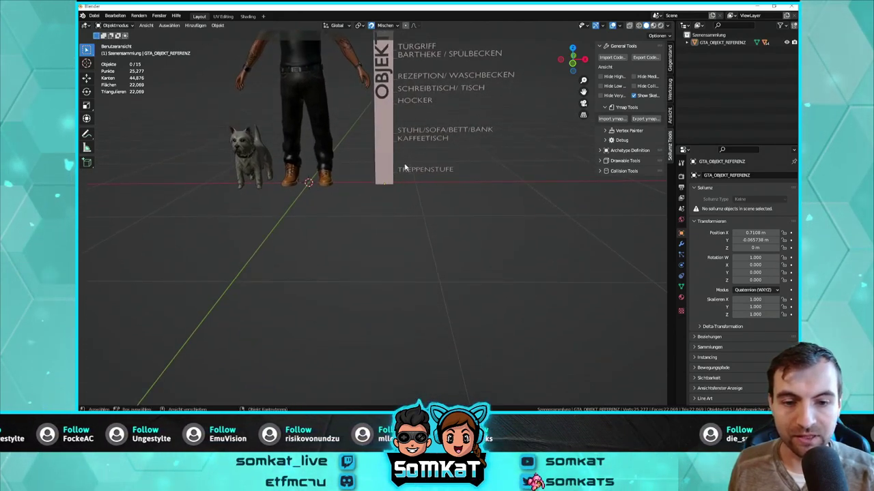
click(413, 170)
scroll(413, 172, up, 5)
shift+middle_drag(423, 173, 392, 218)
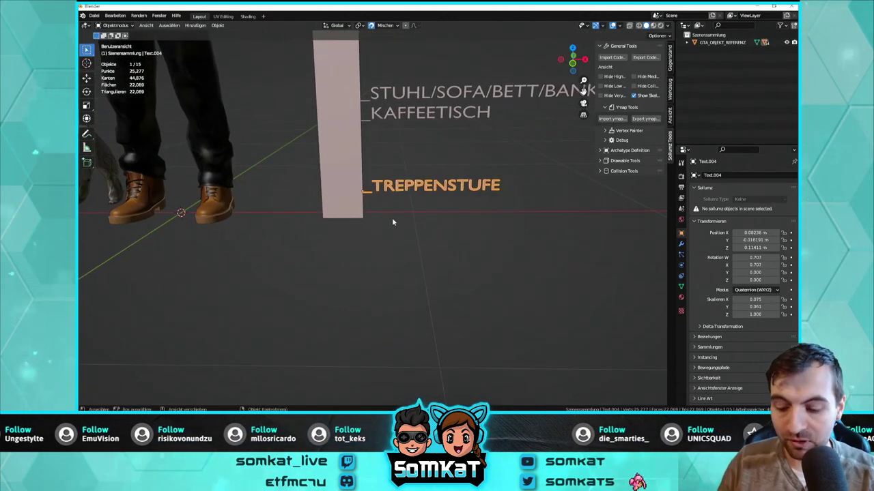
mouse_move(441, 233)
middle_down()
mouse_move(427, 225)
mouse_move(449, 230)
middle_up()
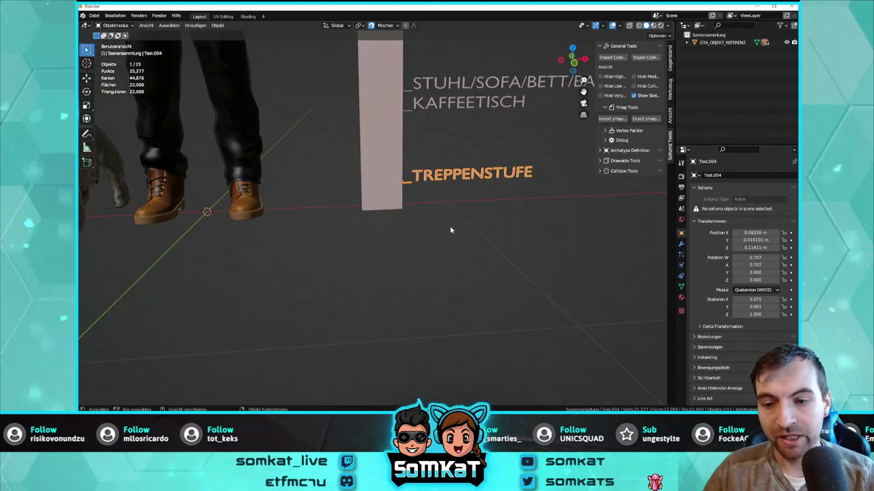
scroll(450, 230, down, 5)
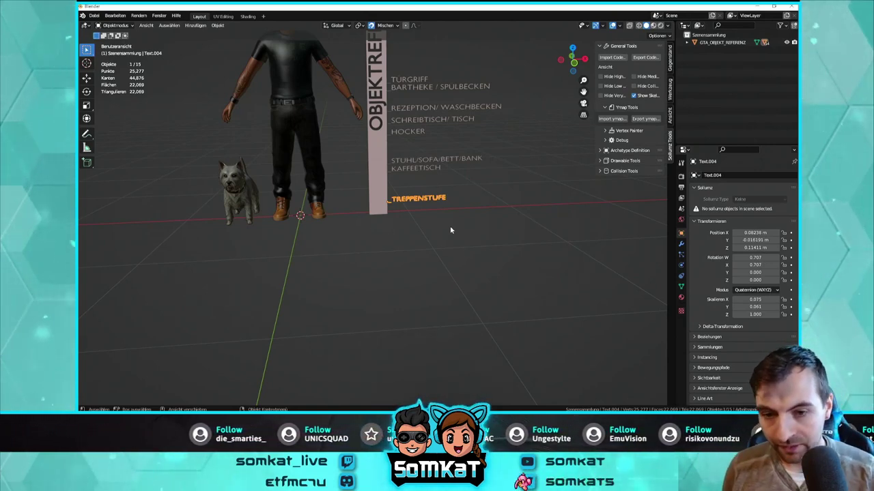
scroll(450, 230, down, 1)
scroll(419, 236, down, 1)
scroll(411, 248, down, 1)
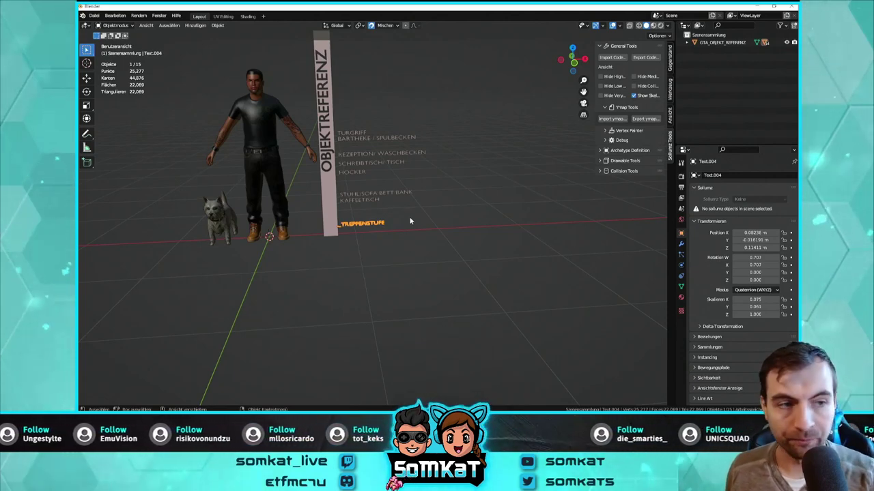
scroll(446, 232, up, 1)
scroll(459, 228, up, 3)
mouse_move(460, 228)
middle_down()
mouse_move(465, 197)
mouse_move(458, 194)
middle_up()
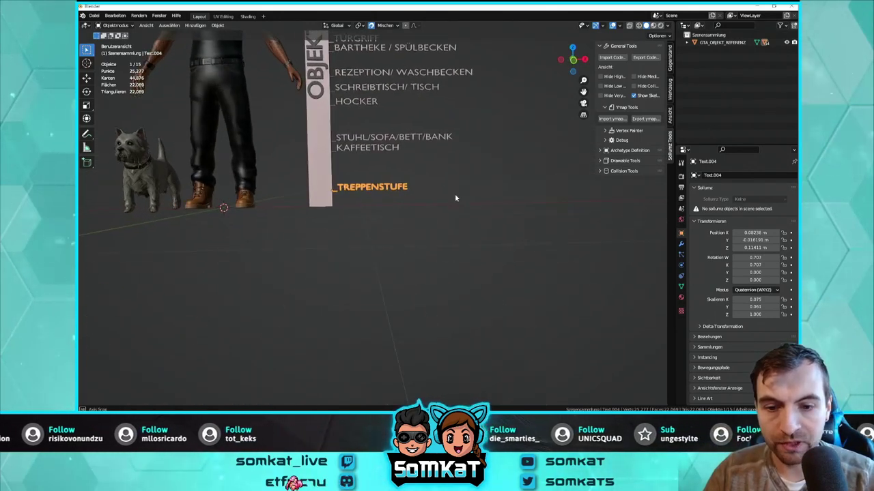
Delete the GTA_OBJEKT_REFERENZ hierarchy and add a new cube to the empty scene
right_click(683, 42)
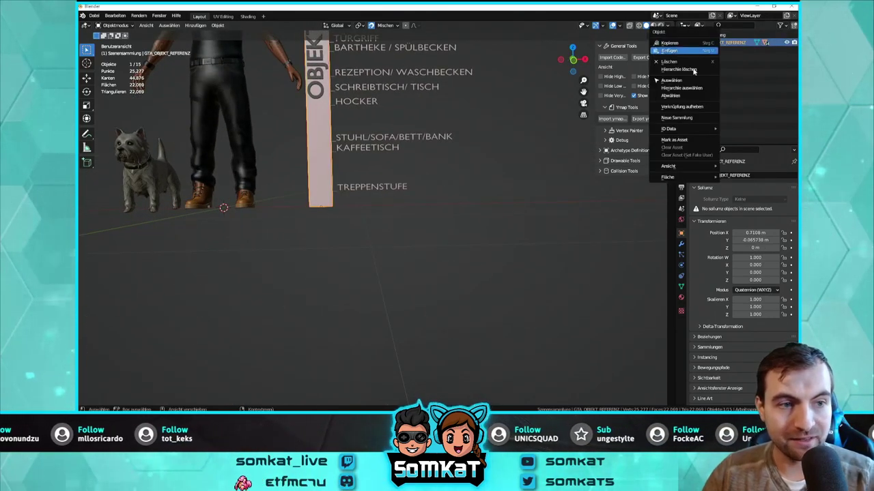
click(688, 69)
mouse_move(456, 171)
middle_down()
mouse_move(409, 213)
mouse_move(381, 217)
mouse_move(289, 177)
middle_up()
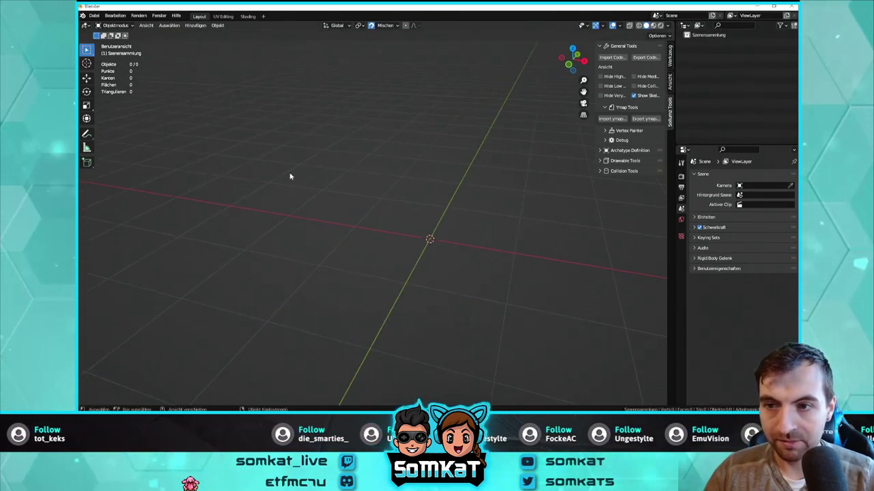
click(195, 26)
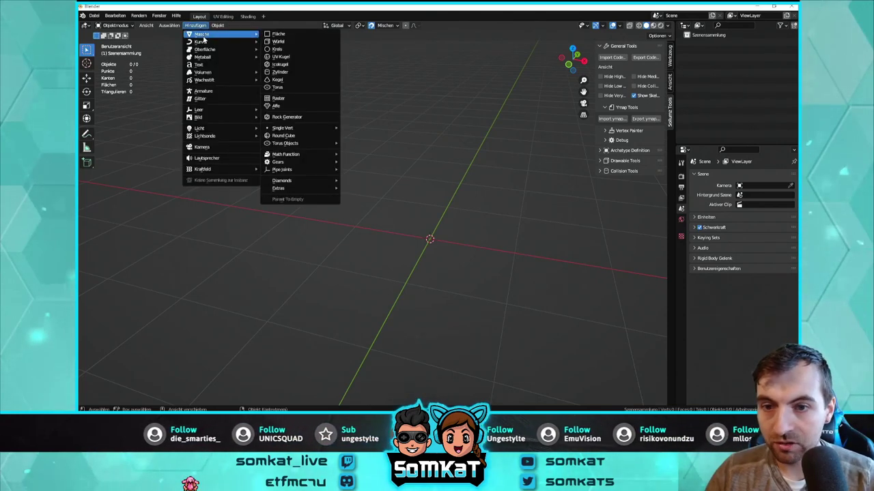
click(278, 41)
Scale the cube into a flat plank of X 0.917, Y 0.247, Z 0.090
scroll(464, 207, up, 4)
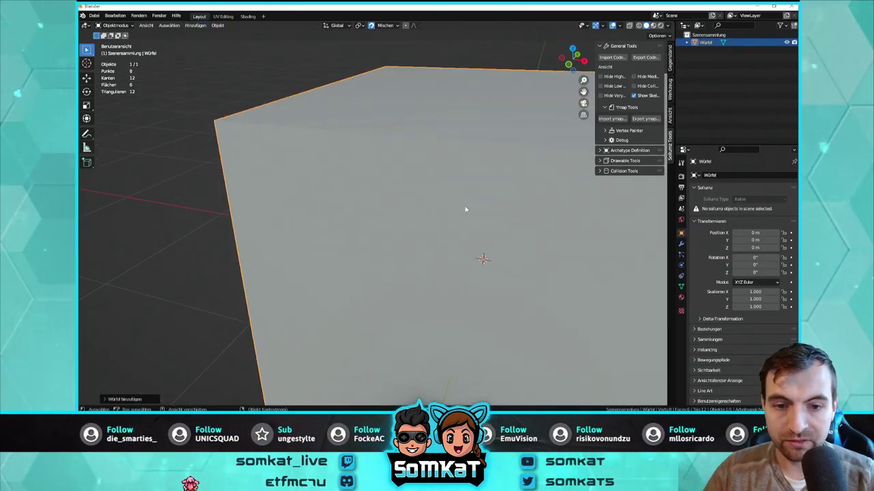
scroll(464, 205, down, 4)
mouse_move(465, 206)
middle_down()
mouse_move(507, 237)
mouse_move(96, 84)
middle_up()
scroll(507, 238, up, 3)
click(87, 103)
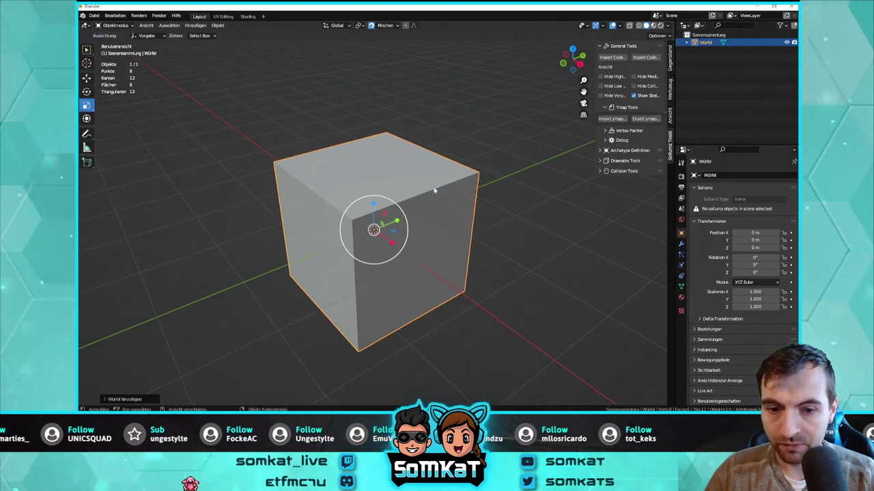
mouse_move(374, 203)
mouse_down()
mouse_move(397, 222)
mouse_move(374, 223)
mouse_move(391, 243)
mouse_up()
mouse_move(391, 244)
middle_down()
mouse_move(380, 289)
mouse_move(415, 271)
mouse_move(393, 273)
middle_up()
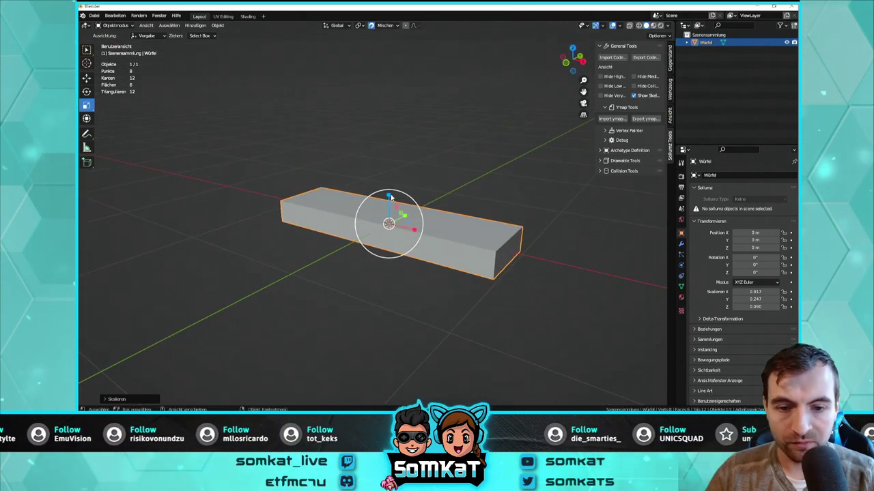
Rescale the slab along Z and X to 0.720 long and 0.026 thick
key(s)
key(z)
click(389, 204)
mouse_move(389, 204)
middle_down()
mouse_move(435, 218)
mouse_move(417, 217)
middle_up()
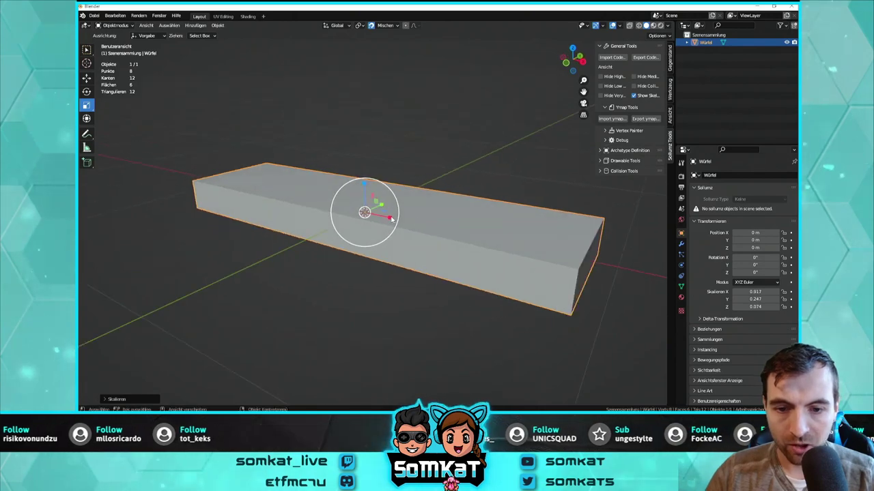
key(s)
key(x)
click(383, 215)
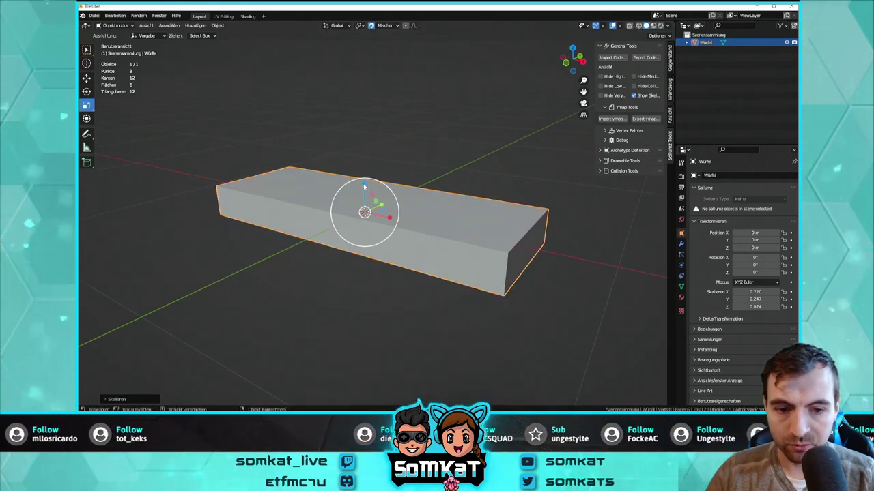
key(s)
key(z)
click(382, 185)
mouse_move(395, 175)
middle_down()
mouse_move(462, 156)
mouse_move(286, 138)
middle_up()
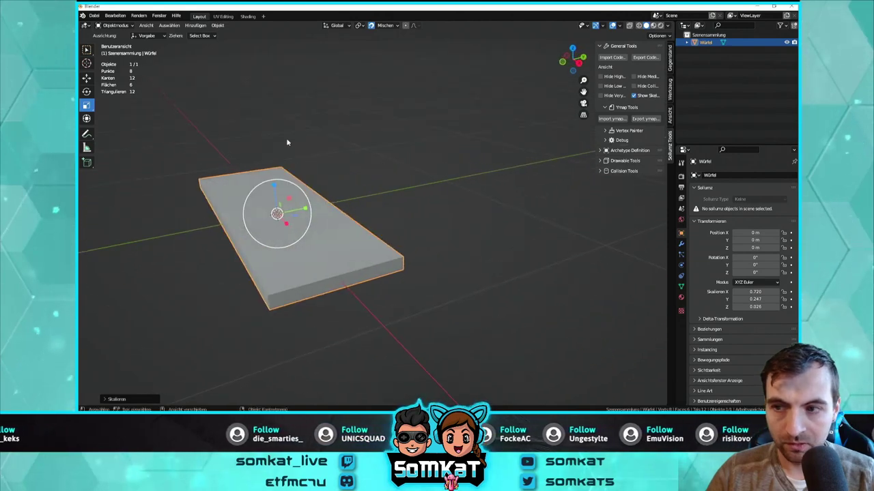
middle_drag(326, 197, 342, 219)
Move the tread 0.34493 m along Y and raise it slightly along Z
key(g)
key(y)
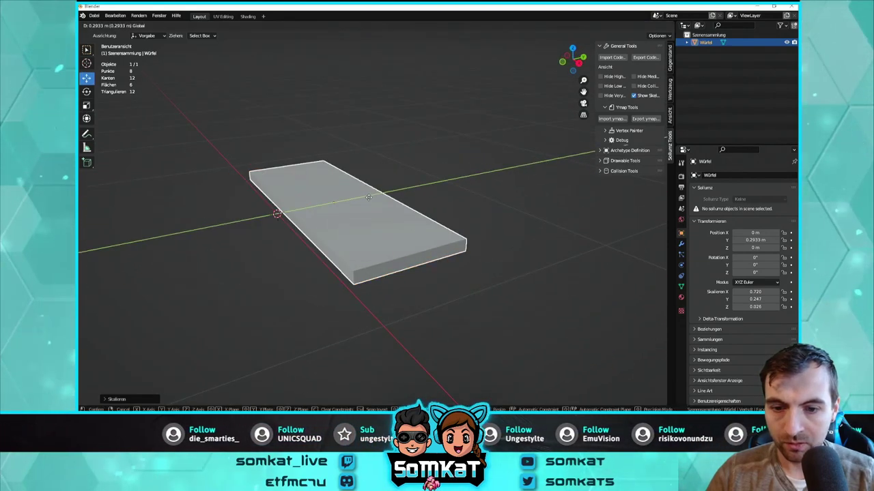
click(370, 246)
mouse_move(371, 246)
middle_down()
mouse_move(392, 243)
mouse_move(400, 172)
middle_up()
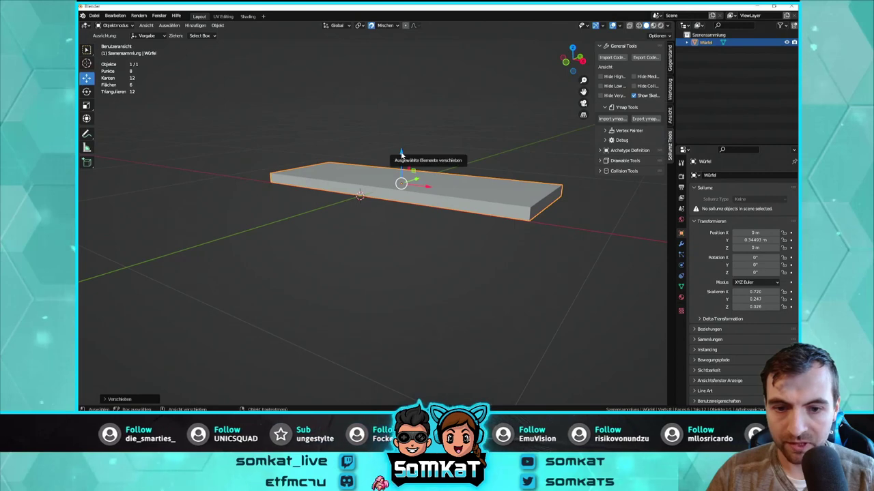
key(g)
key(z)
click(403, 141)
mouse_move(403, 141)
middle_down()
mouse_move(430, 214)
mouse_move(411, 247)
mouse_move(396, 248)
middle_up()
scroll(403, 252, up, 3)
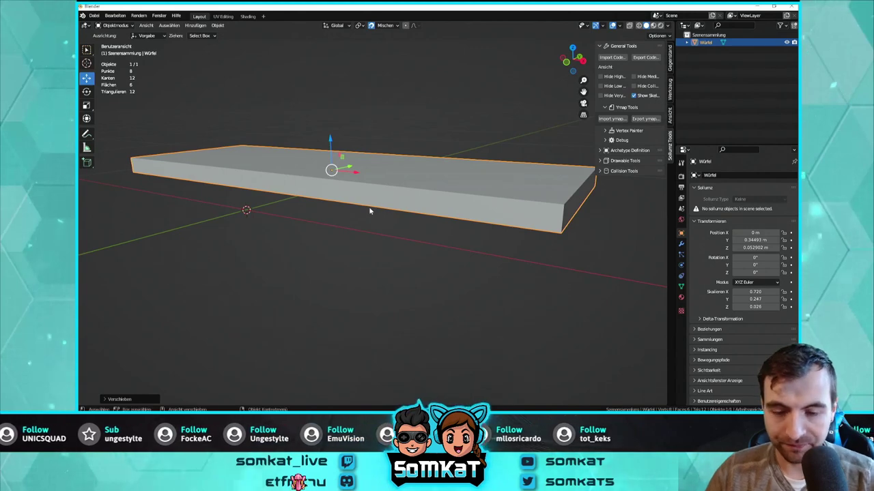
scroll(380, 180, down, 3)
mouse_move(380, 180)
middle_down()
mouse_move(338, 194)
mouse_move(389, 206)
mouse_move(310, 213)
mouse_move(396, 209)
mouse_move(345, 207)
mouse_move(351, 178)
mouse_move(387, 173)
mouse_move(344, 168)
mouse_move(383, 203)
middle_up()
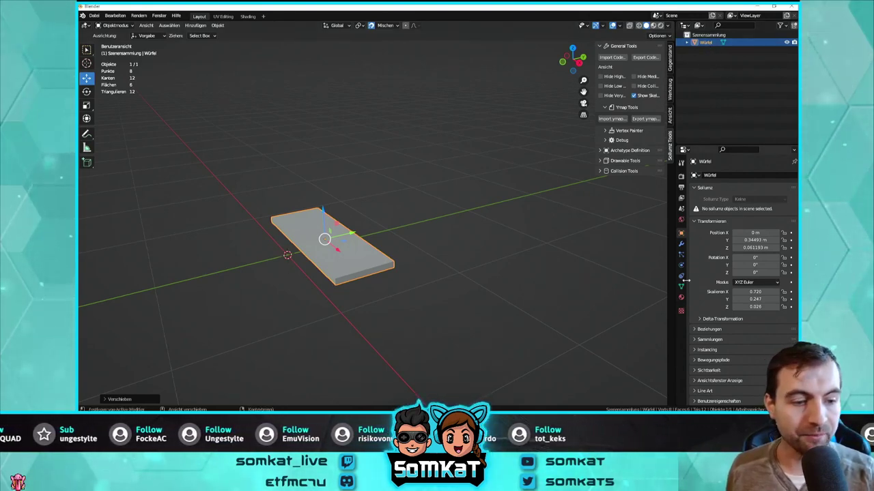
click(681, 243)
Add an Array modifier to the slab with a count of 2
click(712, 176)
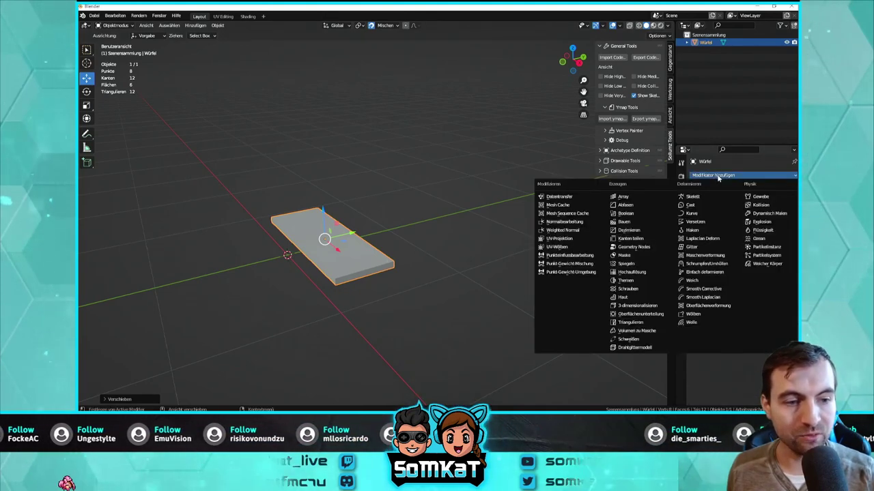
click(628, 198)
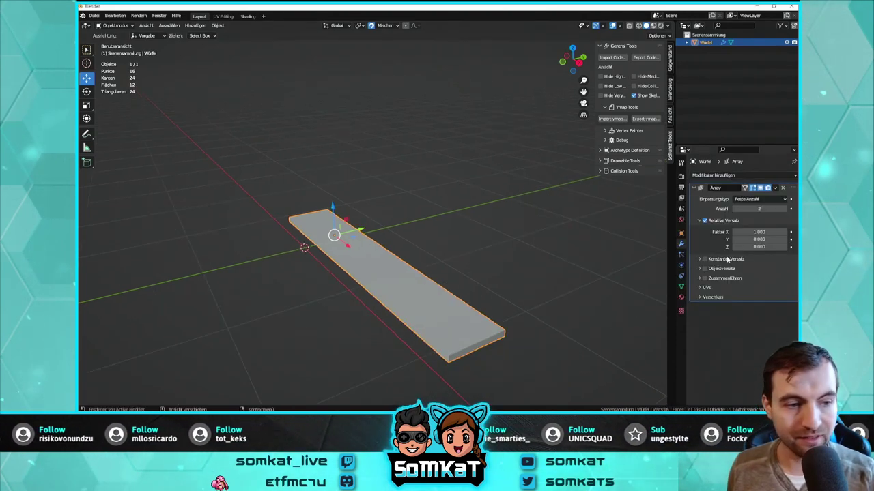
click(784, 209)
click(735, 209)
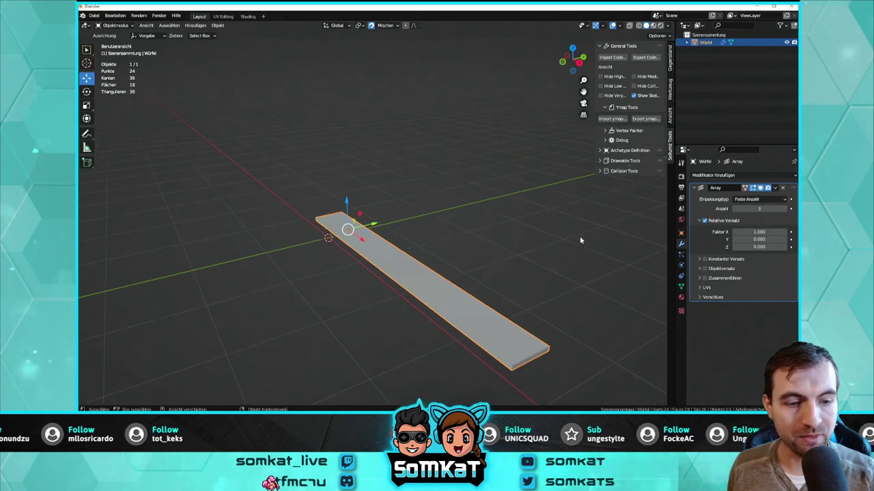
click(735, 210)
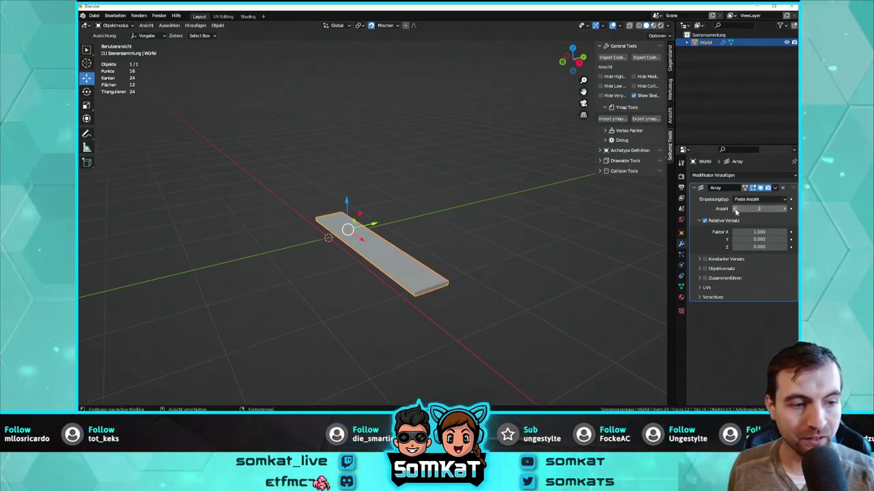
click(736, 209)
click(785, 209)
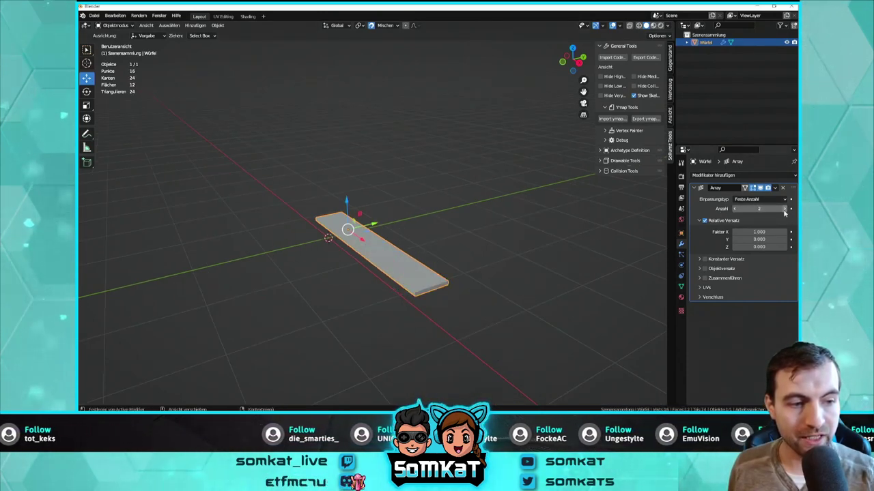
Set the array's relative X offset to 0 and its Y offset to 0.400
drag(737, 232, 735, 236)
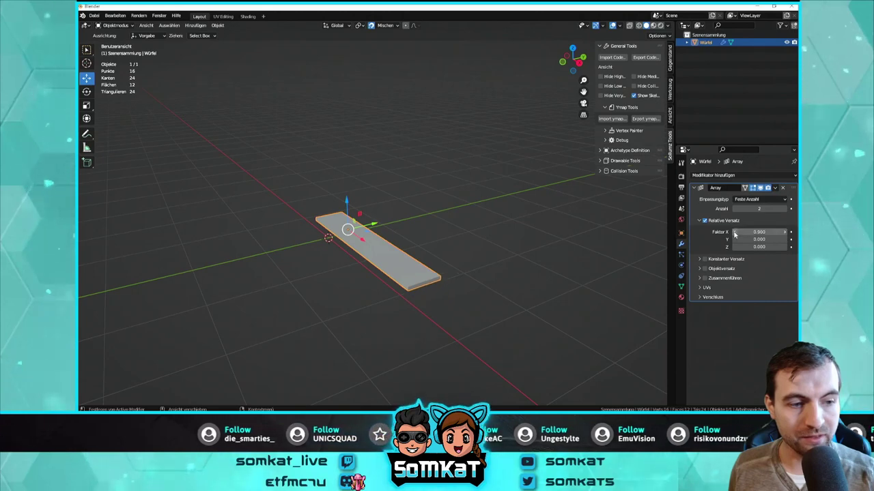
click(734, 233)
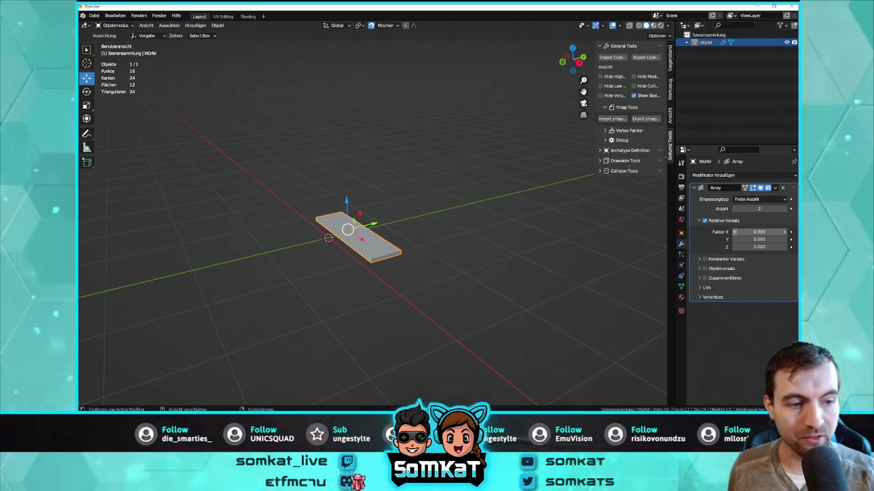
click(734, 233)
click(734, 232)
click(734, 232)
key(BackSpace)
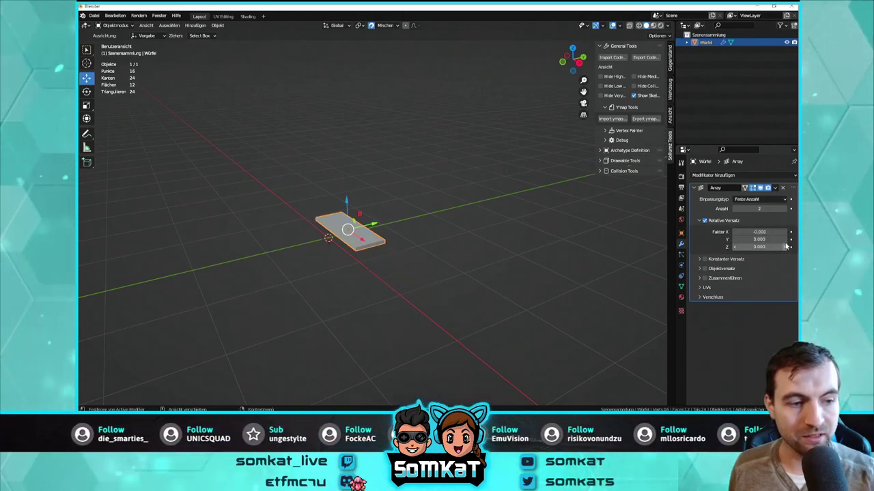
click(784, 240)
click(784, 239)
click(784, 239)
click(784, 240)
click(784, 240)
click(784, 240)
click(785, 240)
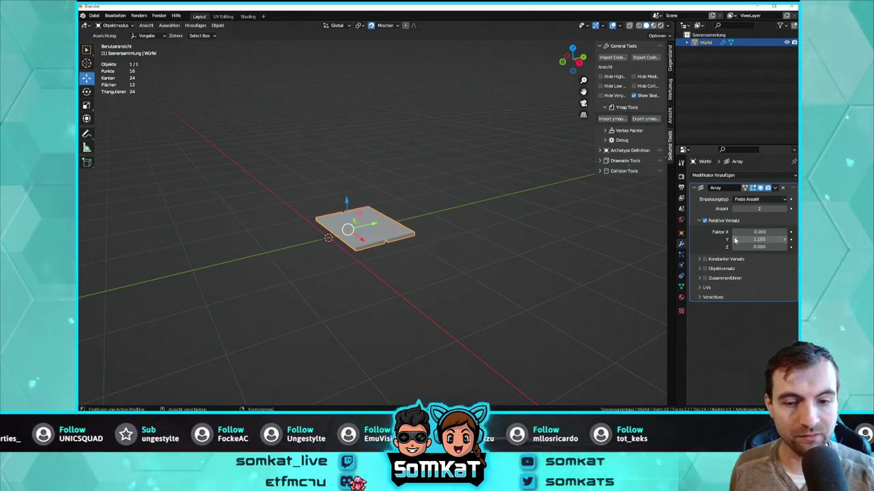
Raise the relative Y offset to 1.400 to leave a gap between the plates
scroll(517, 230, up, 2)
mouse_move(517, 230)
middle_down()
mouse_move(487, 222)
mouse_move(503, 224)
middle_up()
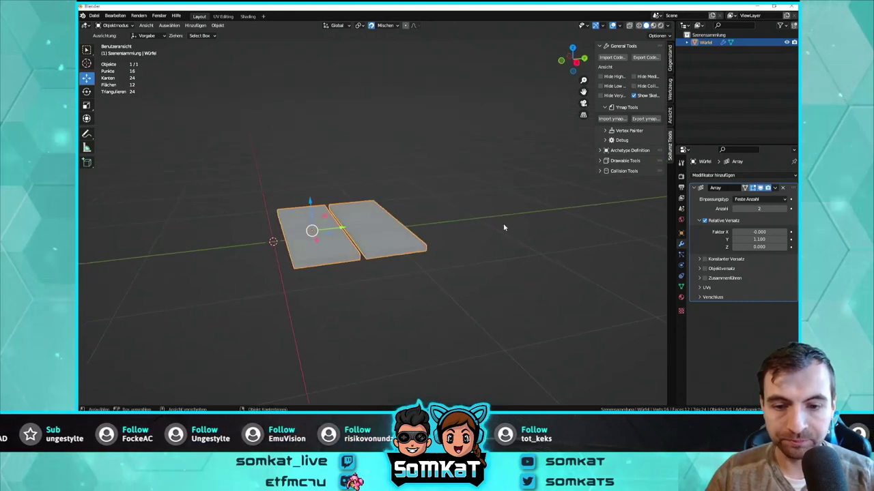
click(784, 240)
click(784, 240)
click(784, 239)
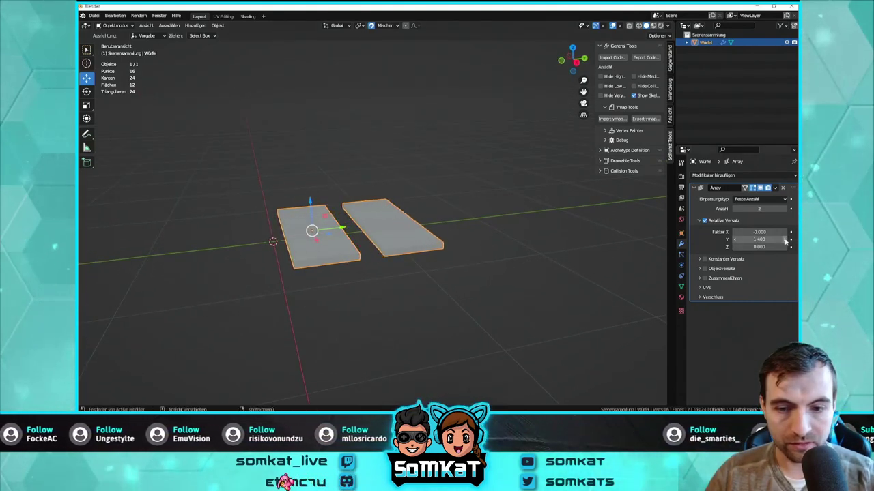
middle_drag(441, 294, 354, 261)
key(Tab)
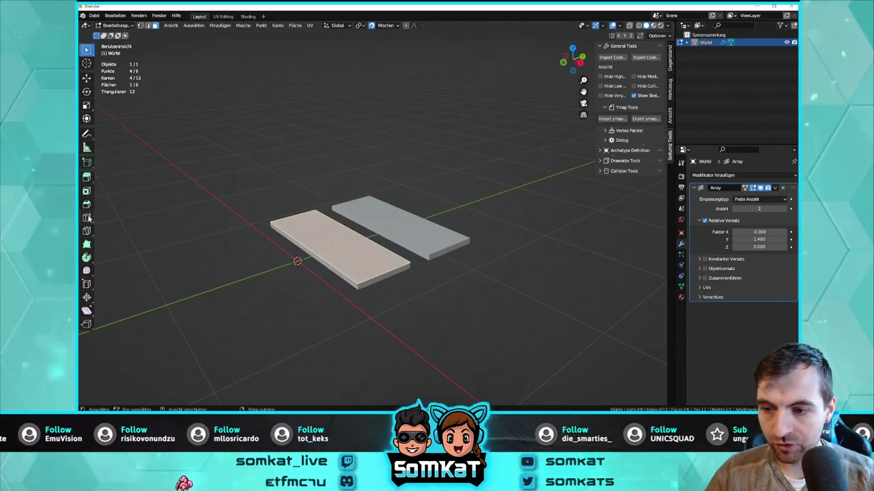
Add three loop cuts to the plate, sliding each toward its border
click(87, 218)
drag(371, 251, 399, 260)
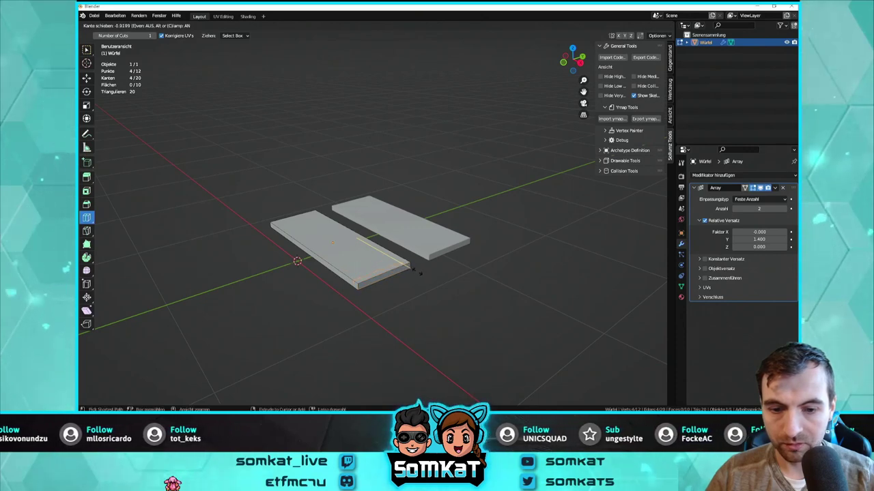
drag(420, 274, 401, 271)
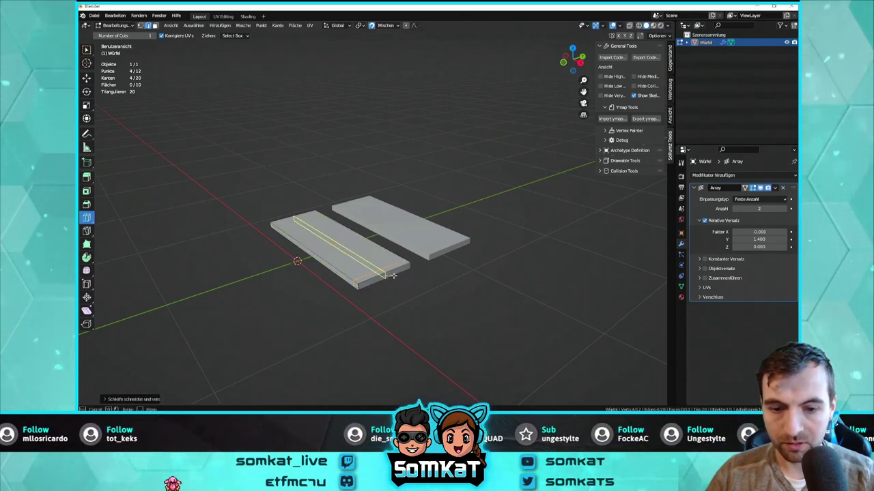
drag(403, 271, 371, 279)
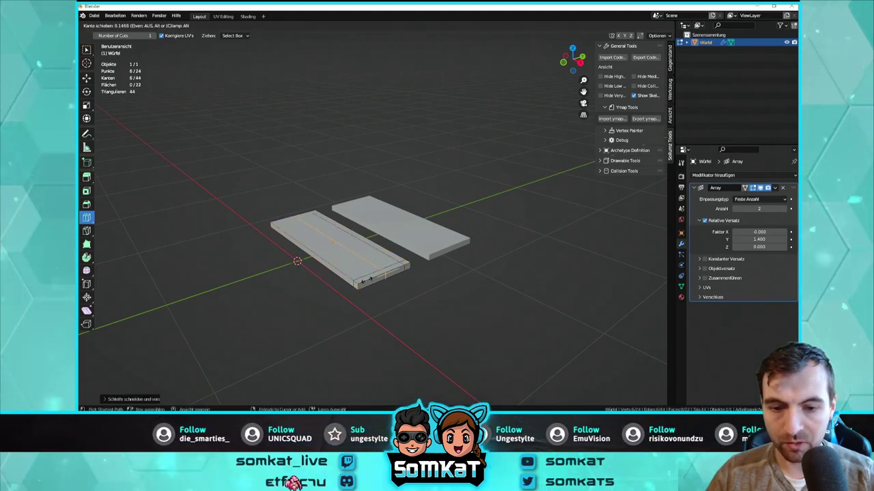
drag(340, 287, 346, 283)
middle_drag(345, 283, 415, 288)
drag(403, 271, 381, 273)
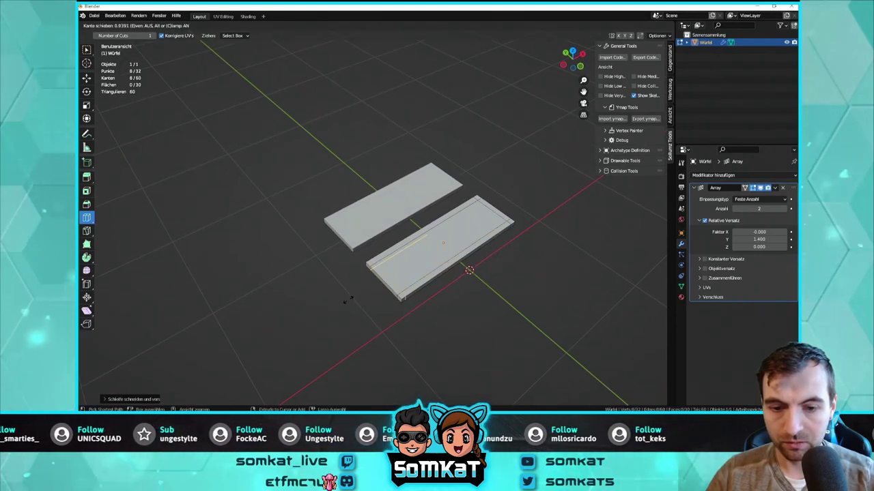
drag(350, 300, 350, 299)
middle_drag(349, 300, 393, 244)
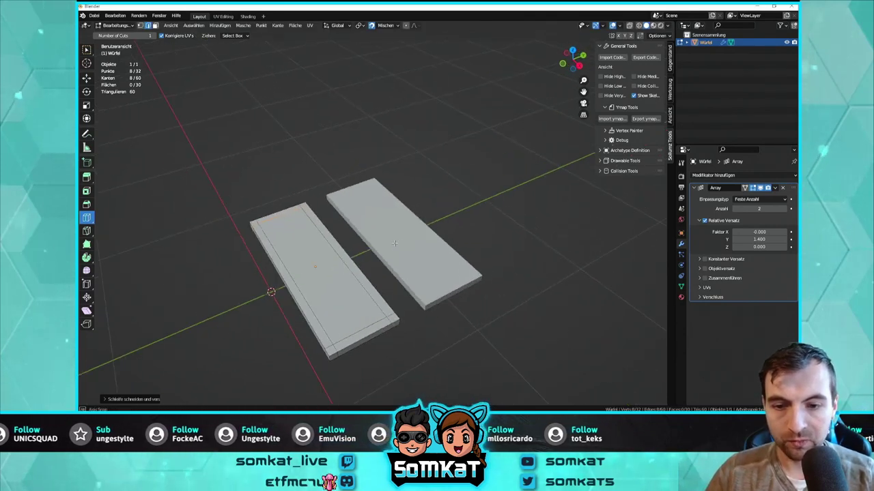
Set the Array count to 1 so only a single plate remains
key(Tab)
middle_drag(224, 164, 327, 193)
key(Tab)
key(Tab)
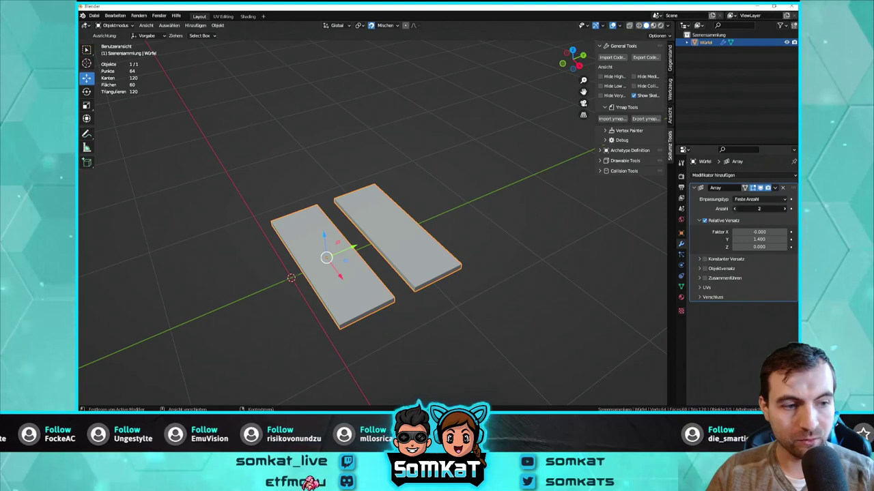
click(735, 208)
mouse_move(382, 232)
middle_down()
mouse_move(412, 230)
mouse_move(318, 290)
middle_up()
key(Tab)
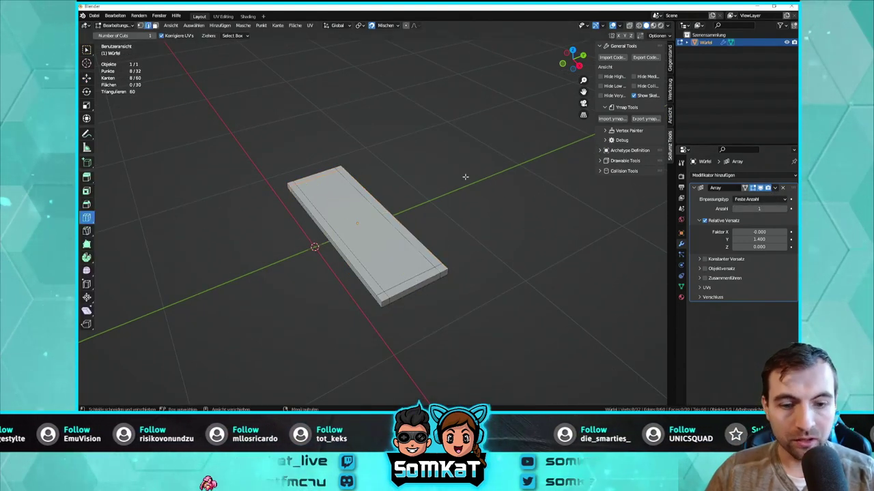
Extrude the first corner of the plate upward into a post
middle_drag(454, 205, 459, 230)
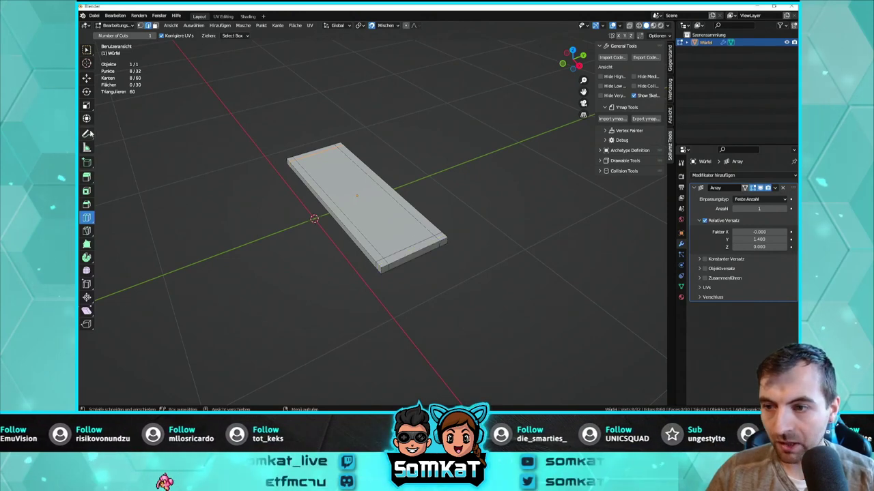
click(87, 78)
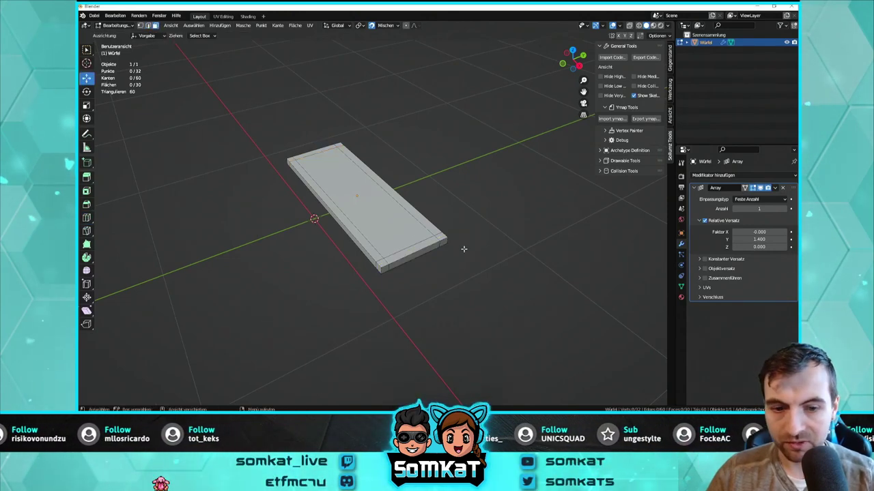
scroll(455, 249, up, 2)
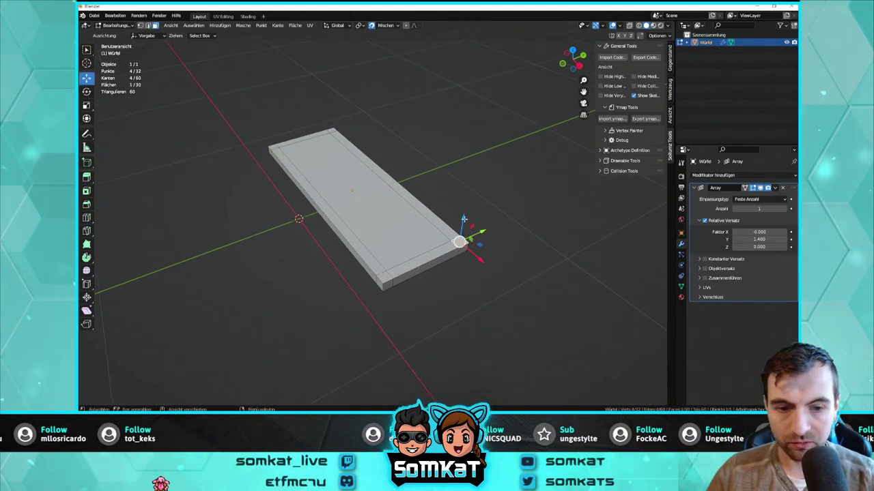
key(g)
key(z)
key(Escape)
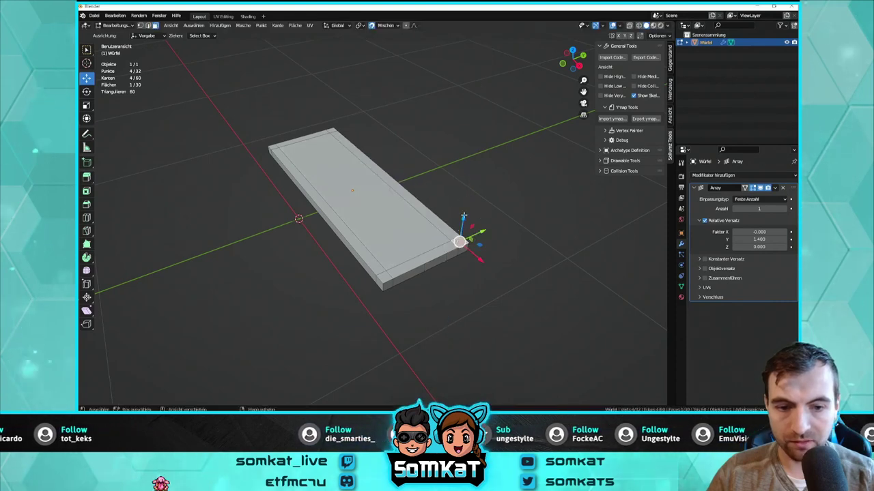
key(g)
key(z)
key(Escape)
key(e)
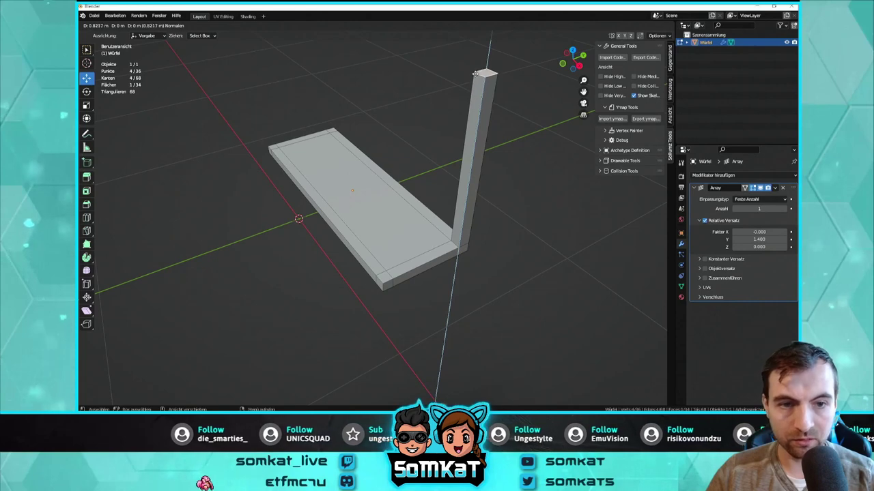
click(475, 85)
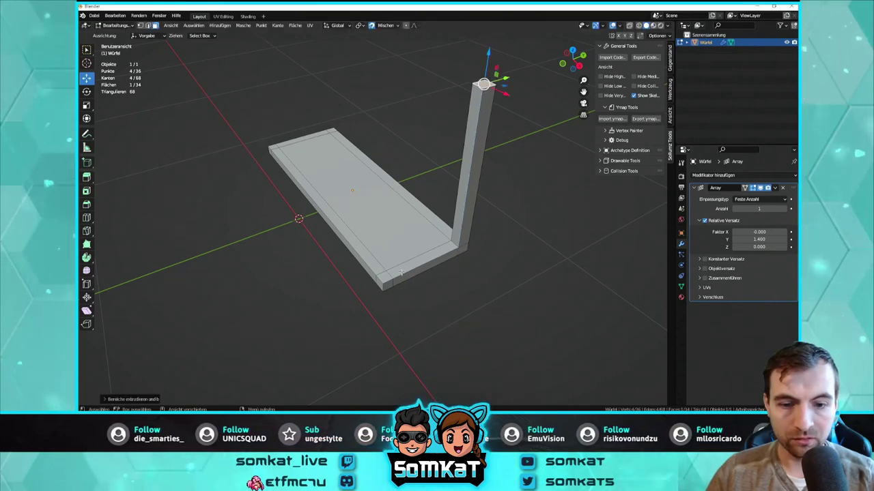
Extrude a post from the bottom corner and lengthen the right post upward
click(384, 277)
key(e)
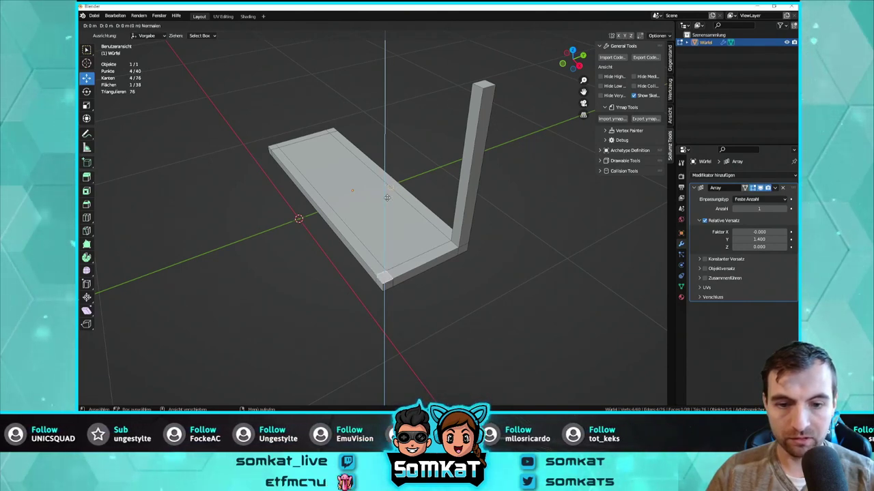
click(396, 213)
scroll(396, 213, down, 3)
mouse_move(438, 246)
middle_down()
mouse_move(332, 214)
mouse_move(423, 185)
middle_up()
click(418, 166)
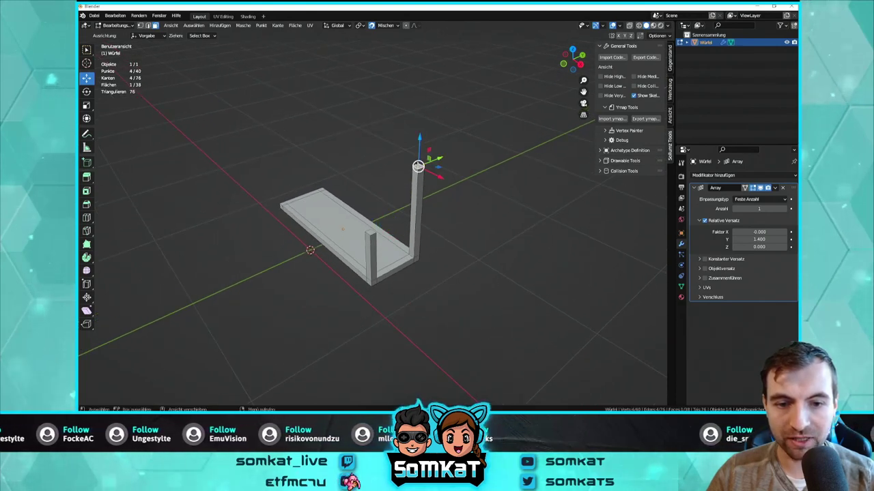
key(e)
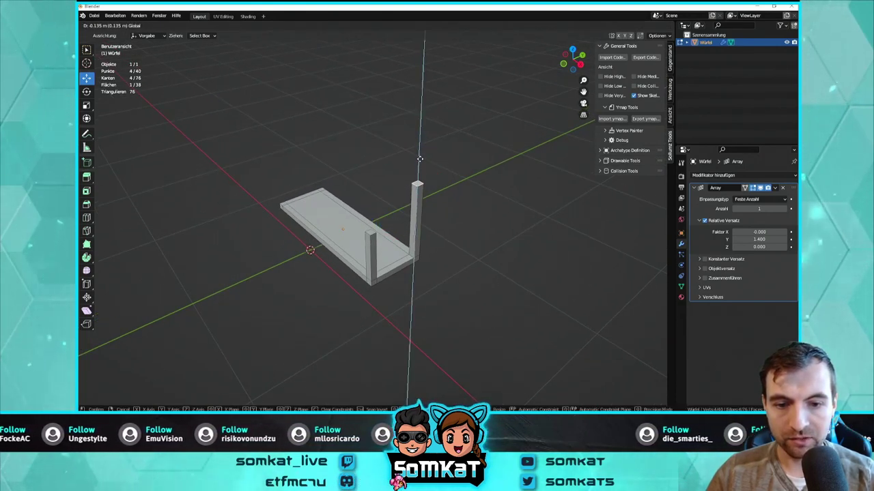
click(419, 158)
Extrude the fourth post from the front-left corner, then select the board's inner bottom face
mouse_move(419, 159)
middle_down()
mouse_move(453, 241)
mouse_move(443, 273)
middle_up()
click(443, 277)
key(e)
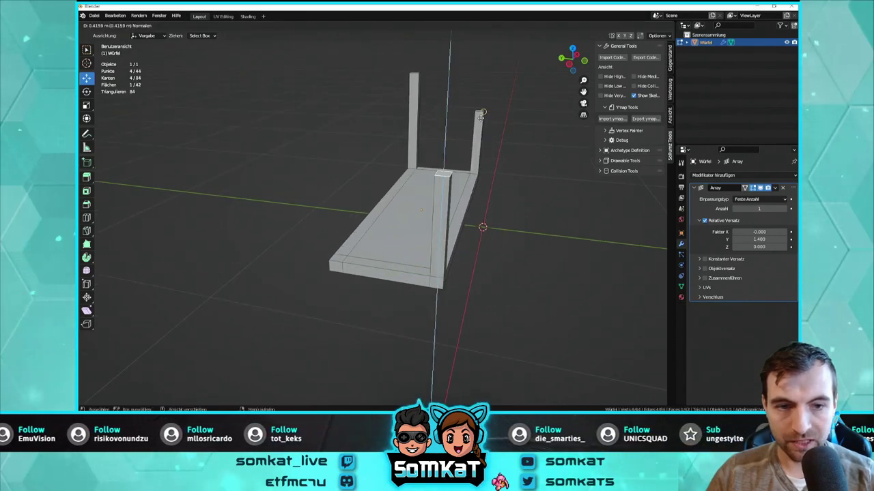
key(Escape)
click(336, 257)
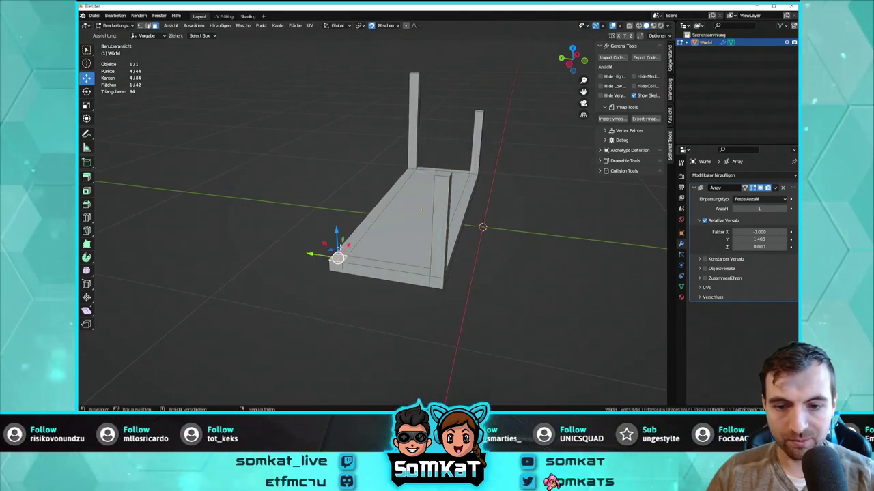
key(g)
key(Escape)
key(e)
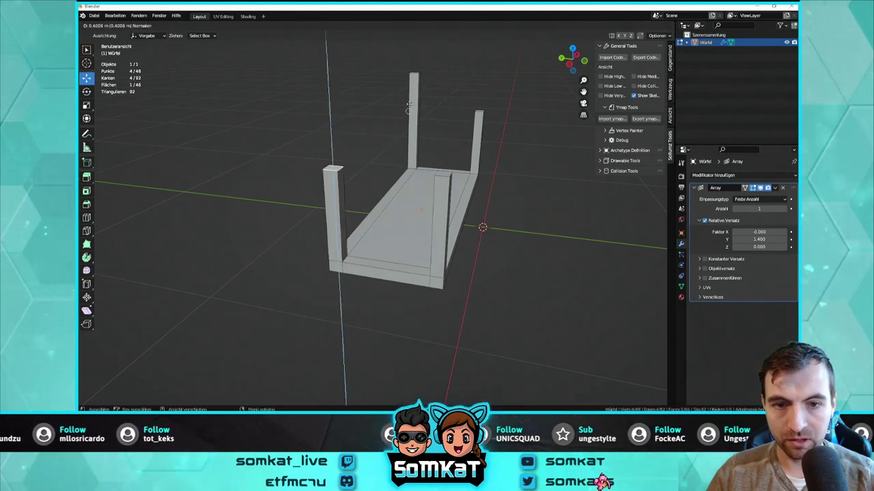
click(417, 73)
middle_drag(418, 73, 365, 221)
scroll(365, 222, up, 2)
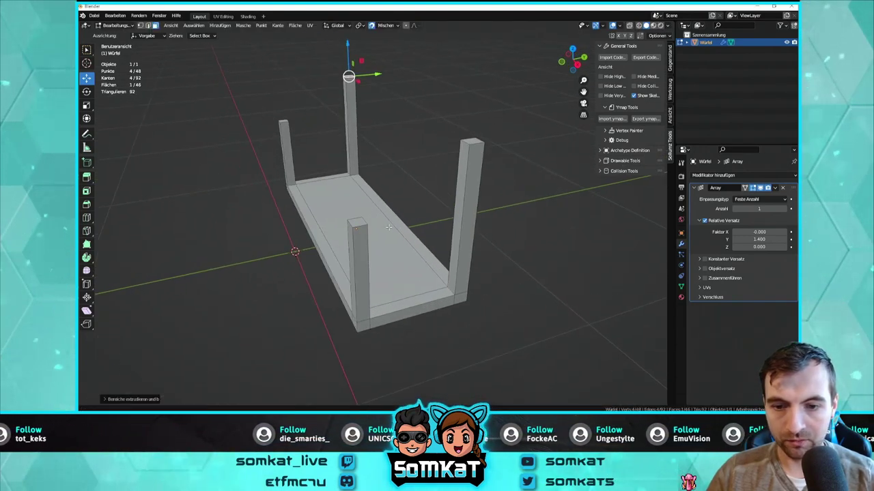
click(366, 222)
click(148, 26)
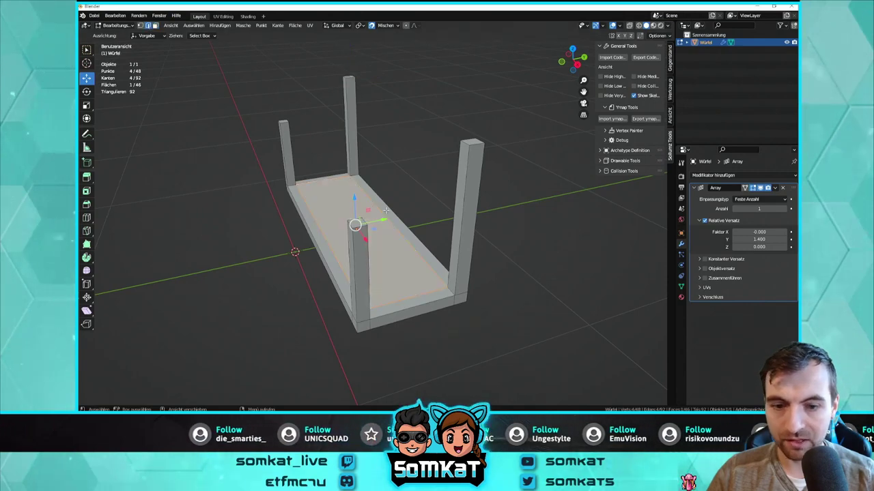
Bridge the two post tops with a face to form a crossbar
click(366, 222)
key(f)
mouse_move(508, 189)
middle_down()
mouse_move(426, 185)
mouse_move(481, 201)
middle_up()
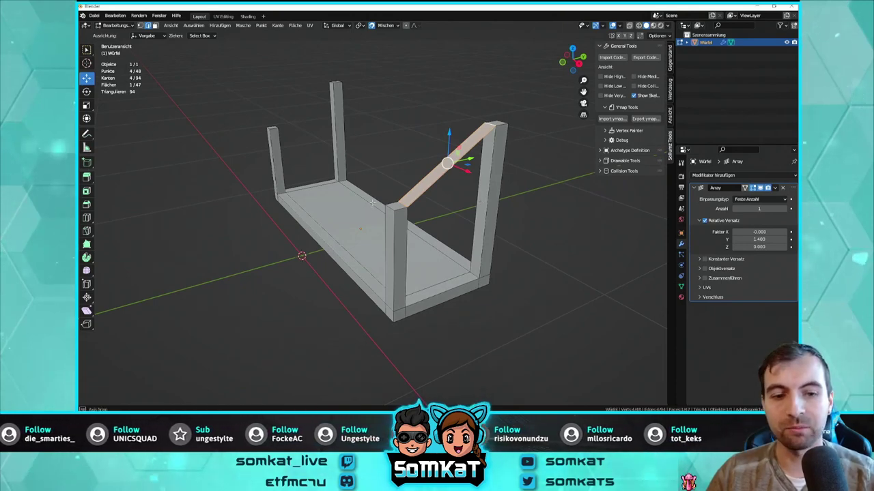
middle_drag(372, 202, 355, 213)
Move the handrail's top-end edge vertically along Z to line it up
click(312, 251)
shift+click(444, 179)
mouse_move(452, 176)
middle_down()
mouse_move(465, 202)
mouse_move(453, 185)
middle_up()
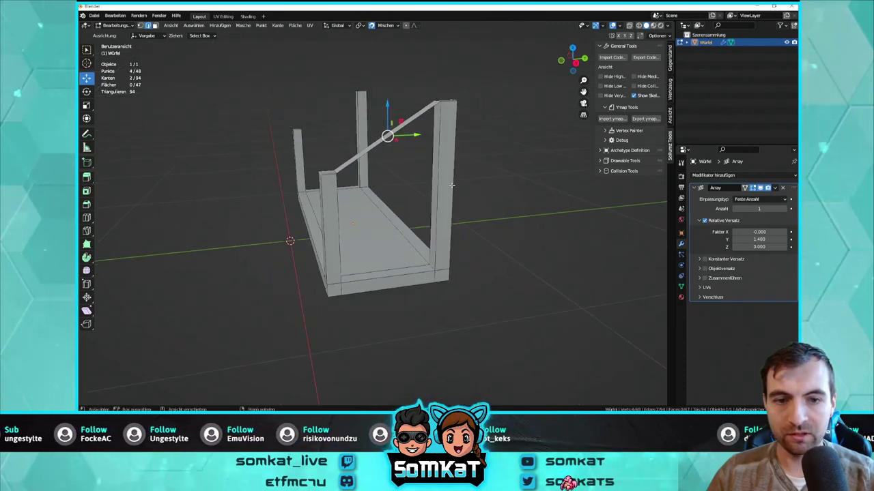
click(439, 101)
middle_drag(439, 101, 432, 99)
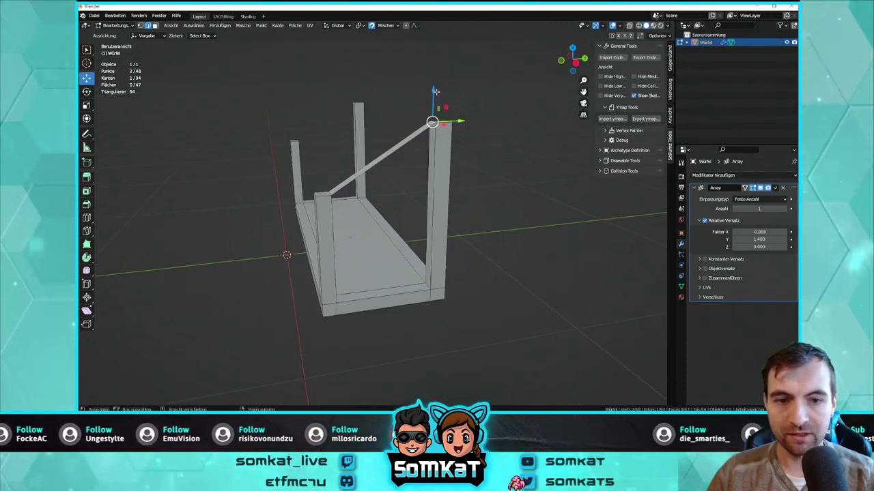
key(g)
key(z)
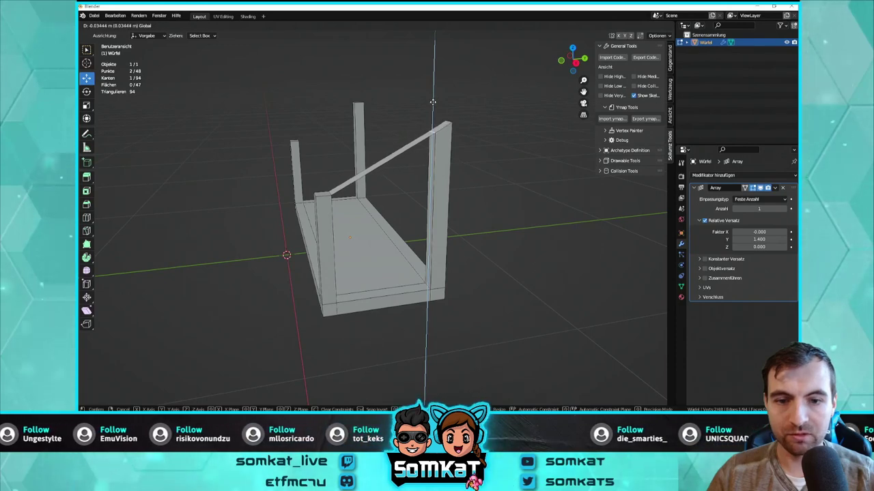
click(433, 114)
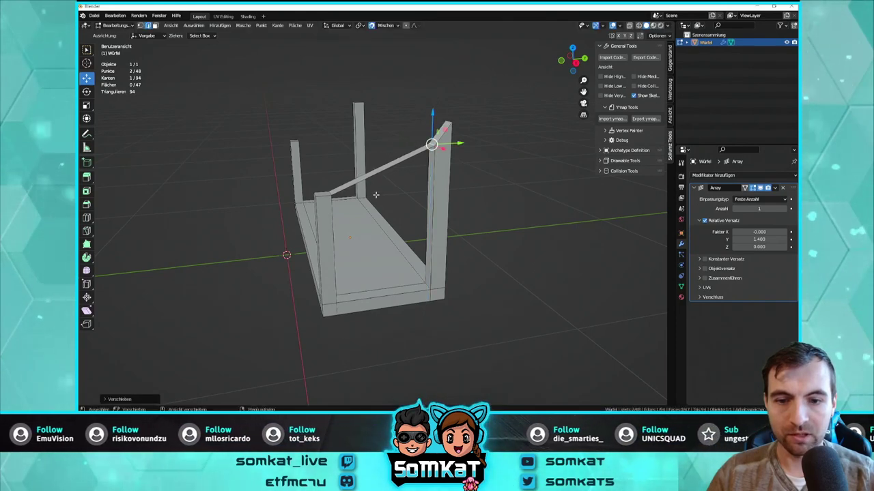
Fill a face between the rail's lower end and top edge to close one side
click(314, 195)
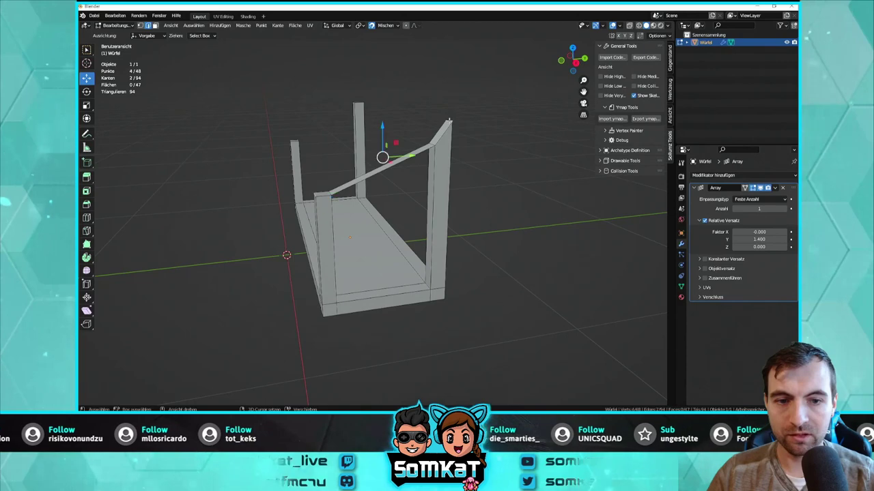
shift+click(448, 120)
key(f)
mouse_move(448, 120)
middle_down()
mouse_move(496, 187)
mouse_move(325, 139)
middle_up()
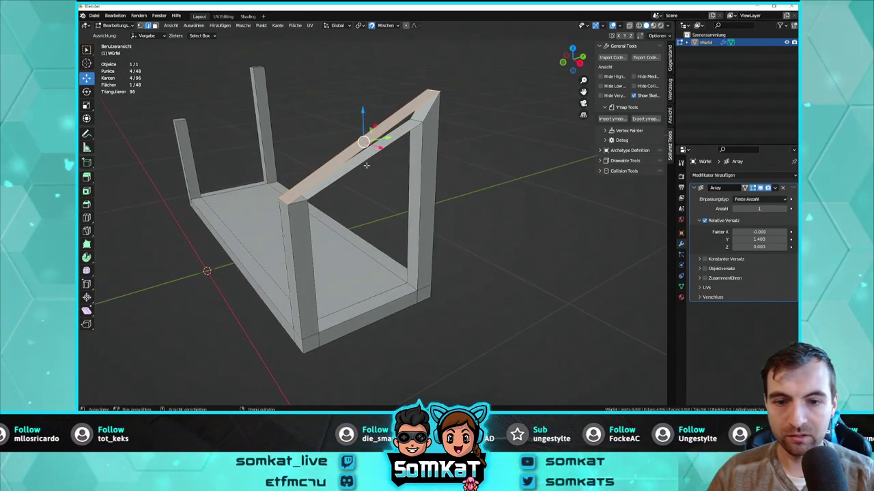
Fill the remaining open sides of the handrail so it becomes a solid bar
click(366, 165)
shift+click(394, 128)
key(f)
mouse_move(370, 148)
middle_down()
mouse_move(464, 179)
mouse_move(560, 93)
middle_up()
click(531, 102)
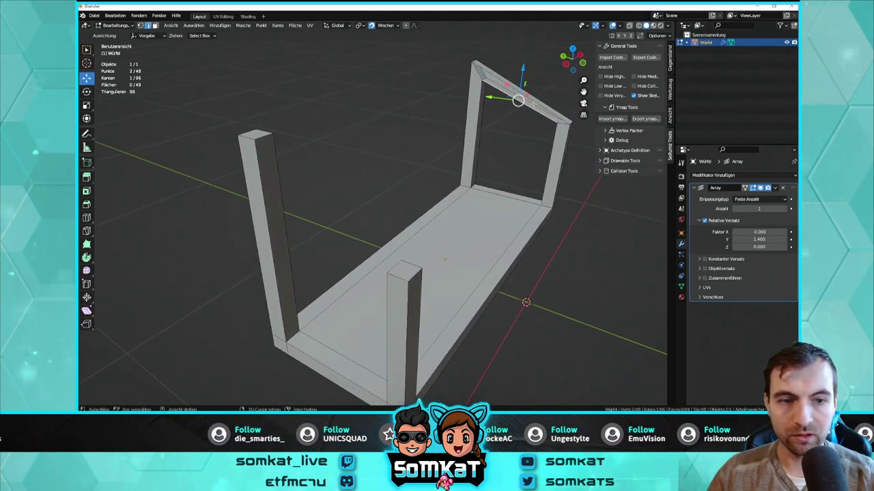
key(f)
mouse_move(534, 103)
middle_down()
mouse_move(492, 142)
mouse_move(338, 195)
mouse_move(358, 197)
middle_up()
click(493, 142)
Raise the Array modifier count to 2 to preview a second copy
scroll(338, 195, down, 2)
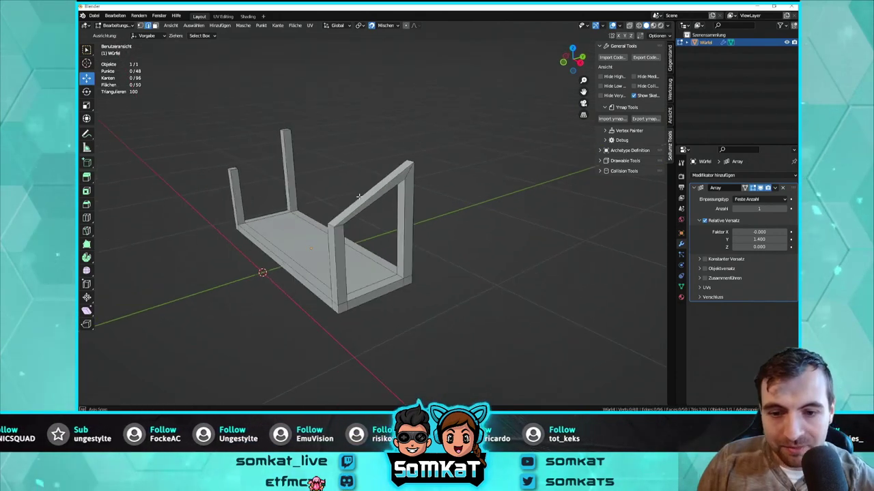
click(777, 209)
mouse_move(497, 227)
middle_down()
mouse_move(471, 227)
mouse_move(491, 240)
middle_up()
key(Tab)
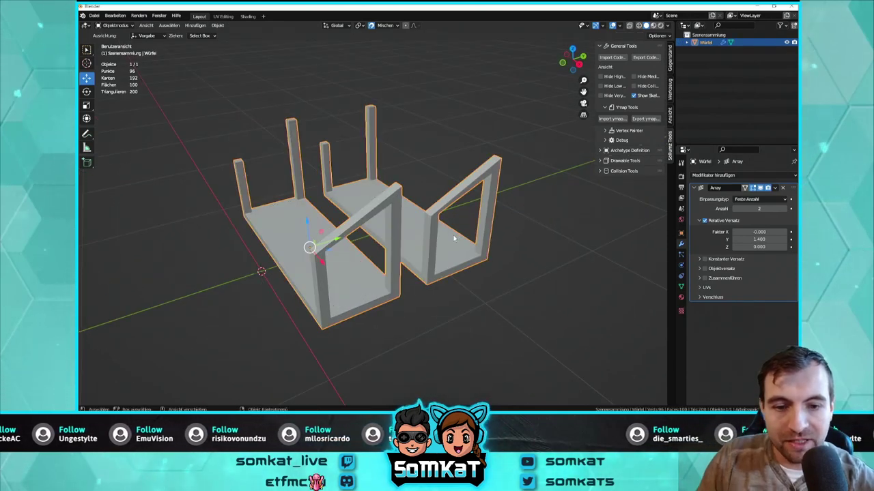
key(Tab)
key(Tab)
key(Tab)
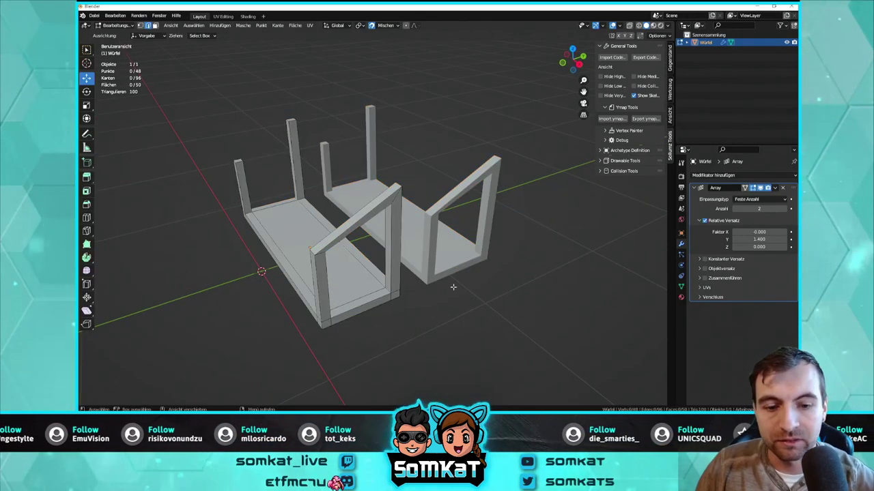
mouse_move(389, 248)
middle_down()
mouse_move(469, 296)
mouse_move(413, 197)
middle_up()
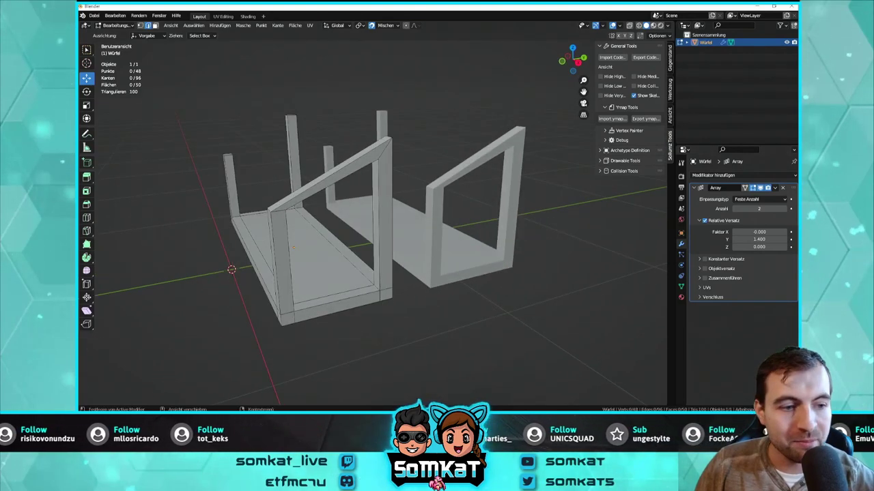
Set the Array relative offset to Y 1.000 and Z 0.200
drag(736, 239, 733, 240)
mouse_move(546, 260)
middle_down()
mouse_move(576, 248)
mouse_move(612, 252)
middle_up()
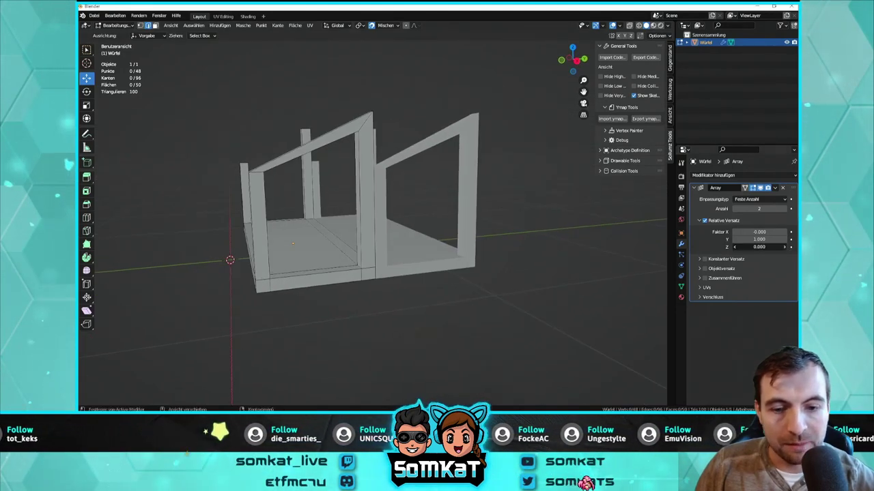
drag(789, 247, 791, 247)
middle_drag(614, 260, 490, 254)
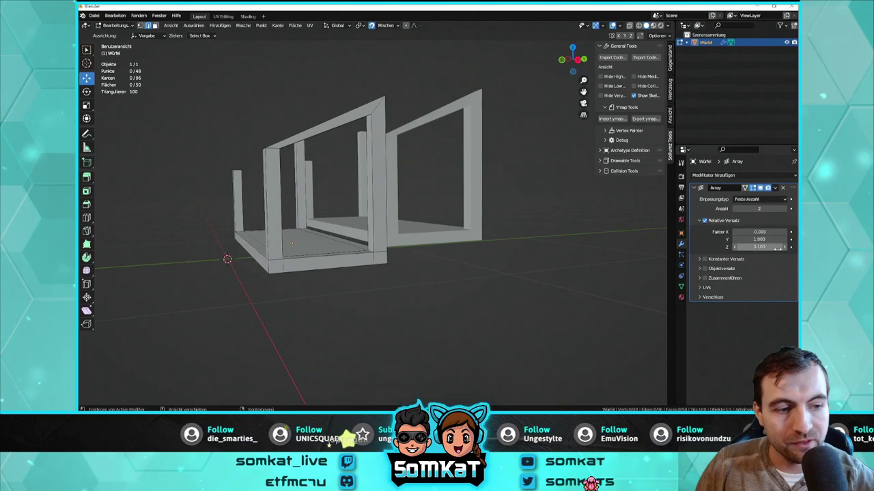
drag(785, 247, 789, 247)
middle_drag(424, 223, 420, 270)
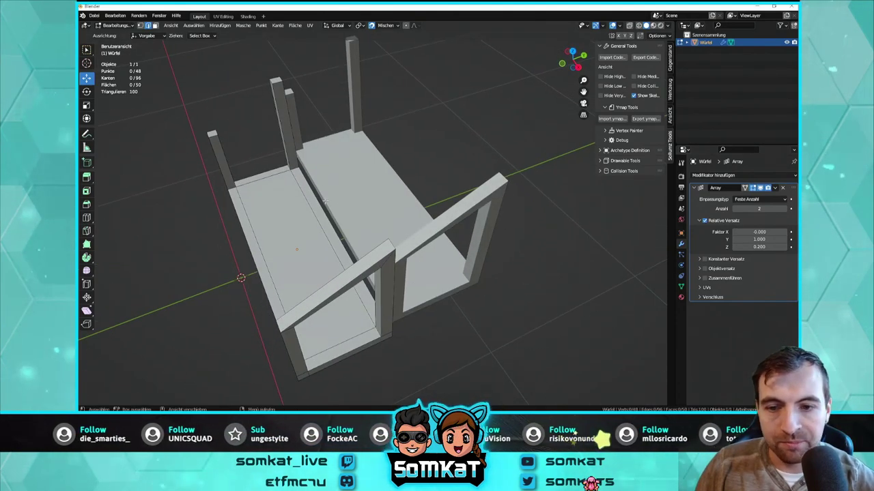
Reduce the Array count back to 1, leaving a single step
click(735, 209)
mouse_move(357, 203)
middle_down()
mouse_move(381, 177)
mouse_move(437, 164)
mouse_move(386, 198)
middle_up()
click(387, 198)
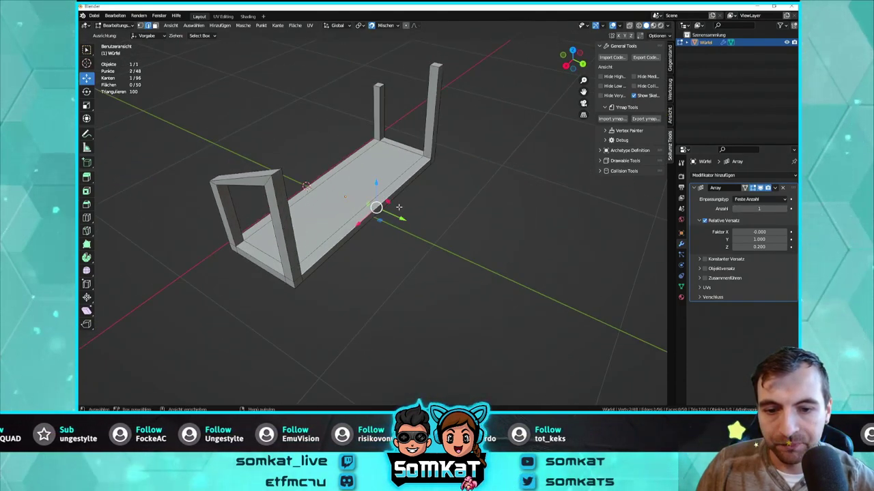
Select the step's floor face, then scale the step down in Object Mode
click(155, 25)
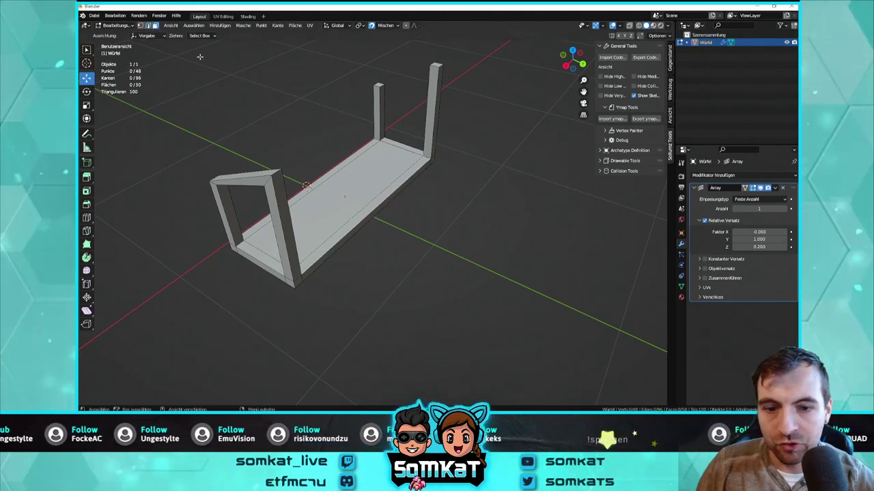
click(383, 206)
drag(403, 223, 397, 221)
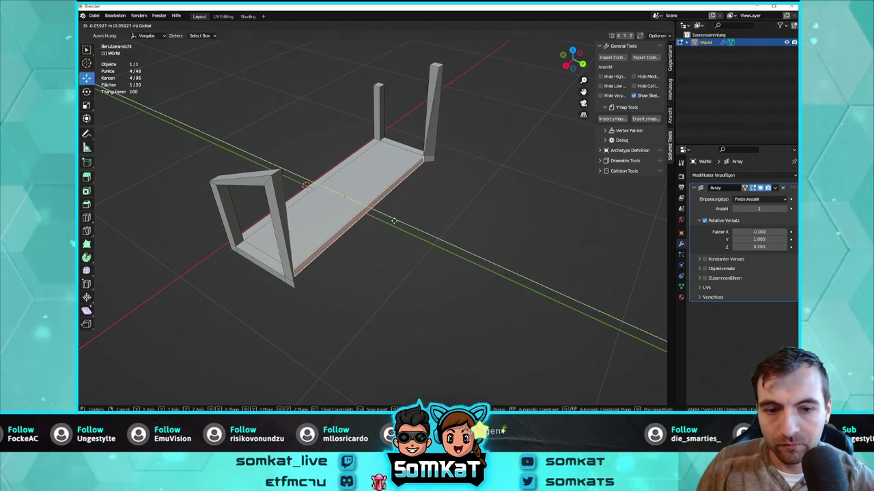
key(Tab)
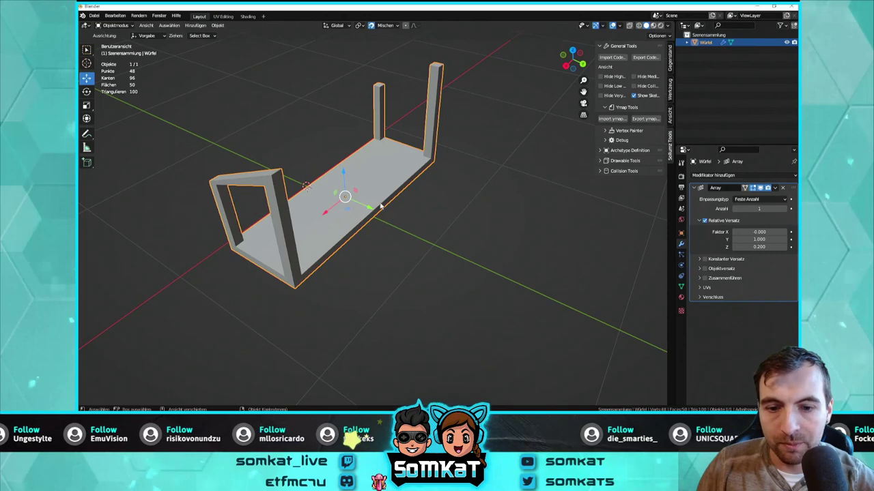
click(87, 105)
drag(369, 206, 353, 197)
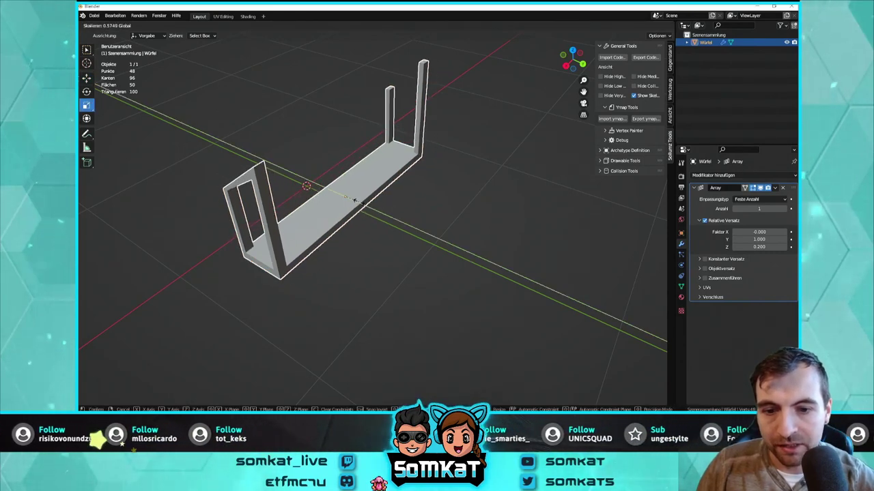
click(353, 198)
Shorten the step along Y and set the Array count to 2
middle_drag(353, 198, 399, 222)
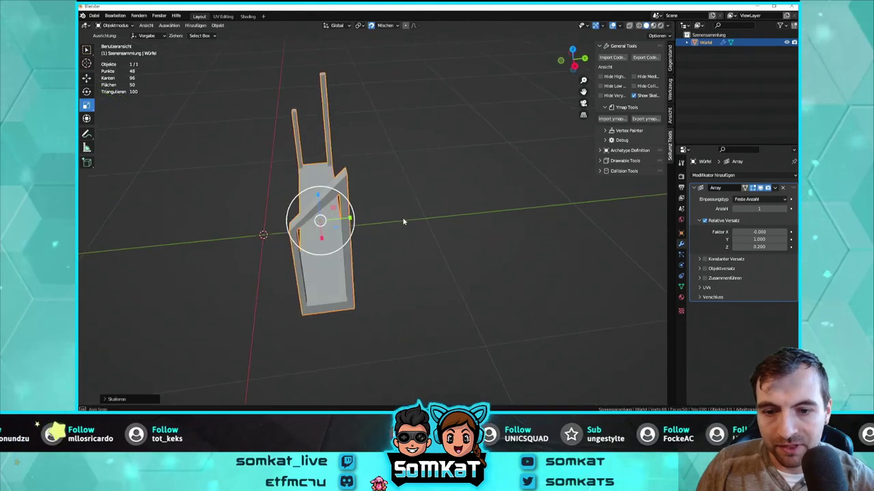
drag(351, 217, 351, 216)
middle_drag(381, 221, 471, 212)
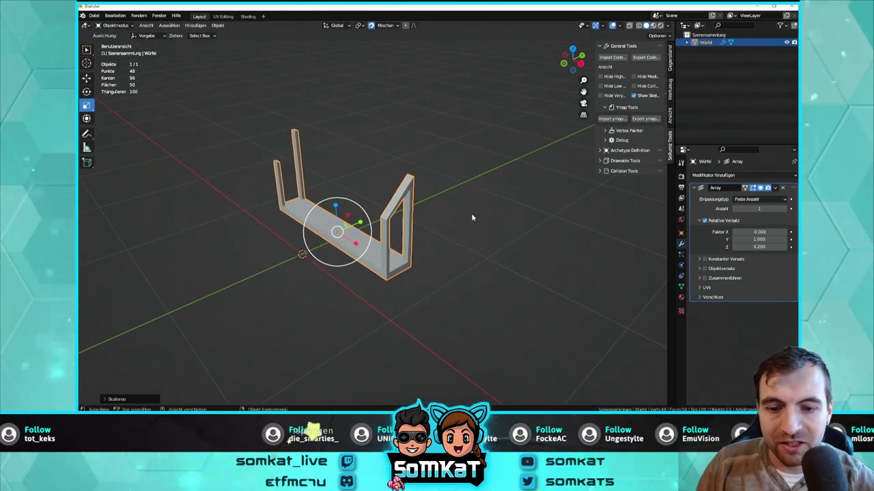
click(472, 214)
click(784, 208)
mouse_move(493, 220)
middle_down()
mouse_move(452, 205)
mouse_move(469, 208)
mouse_move(365, 114)
mouse_move(399, 133)
mouse_move(382, 140)
mouse_move(411, 176)
mouse_move(444, 181)
middle_up()
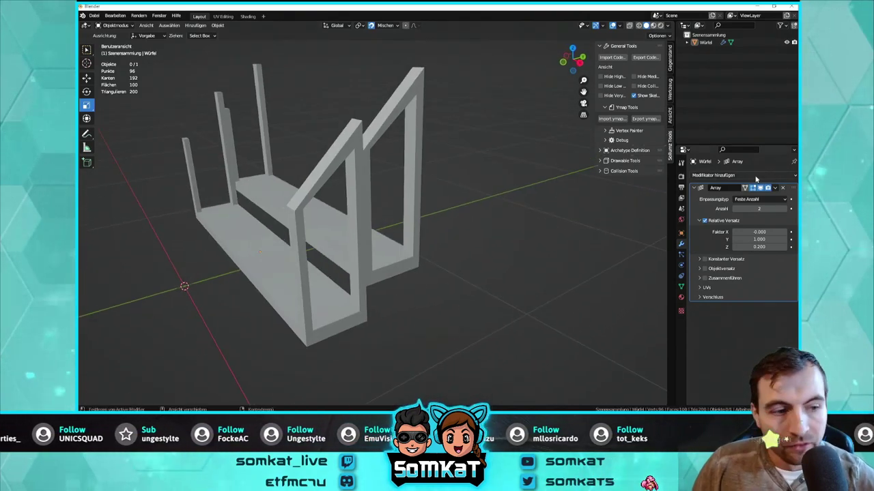
Increase the Array count one at a time up to 19 and orbit to inspect the staircase
click(784, 208)
click(784, 209)
click(784, 209)
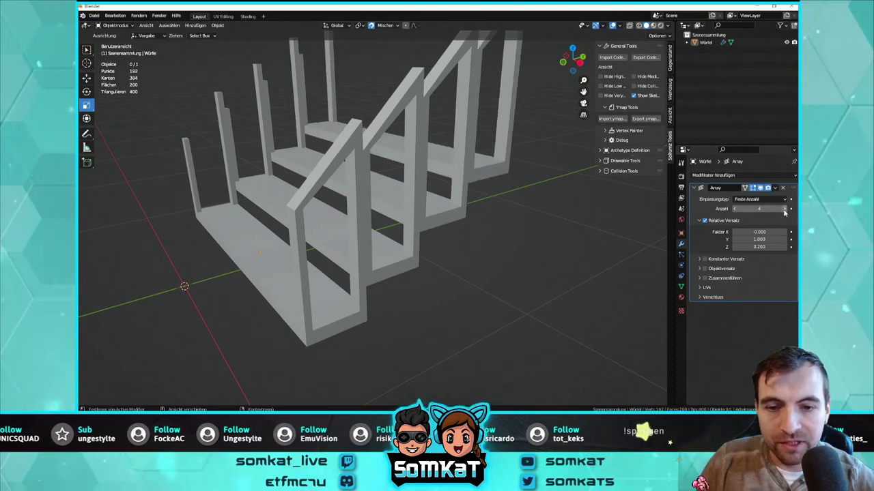
click(784, 209)
click(784, 209)
click(785, 209)
scroll(468, 208, down, 5)
middle_drag(464, 207, 398, 207)
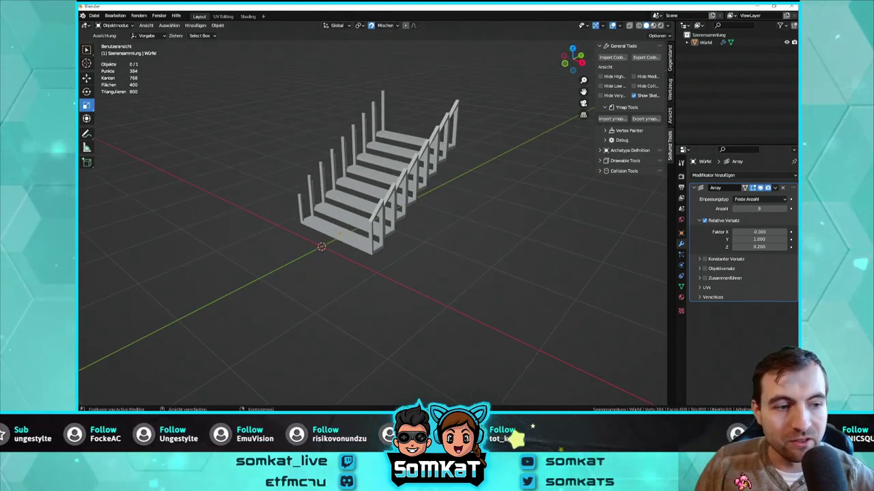
click(785, 209)
click(784, 209)
click(785, 209)
click(785, 209)
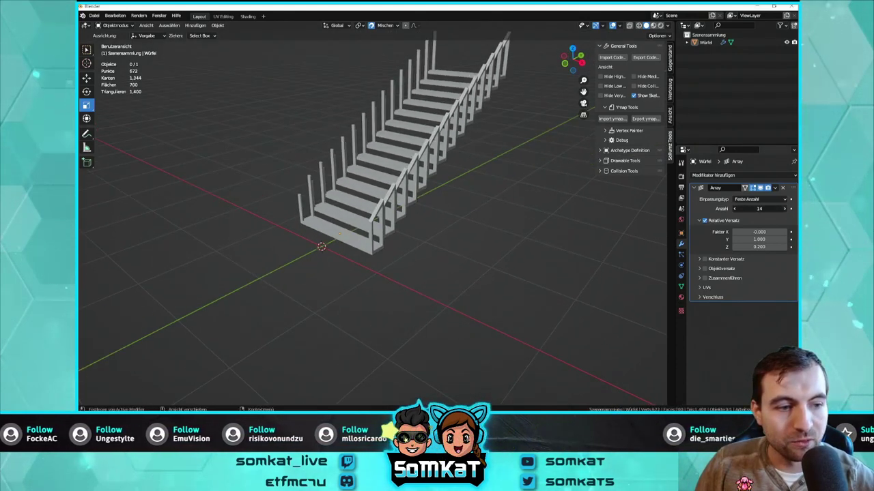
click(785, 209)
click(785, 209)
click(784, 209)
click(784, 209)
click(785, 209)
scroll(437, 181, down, 3)
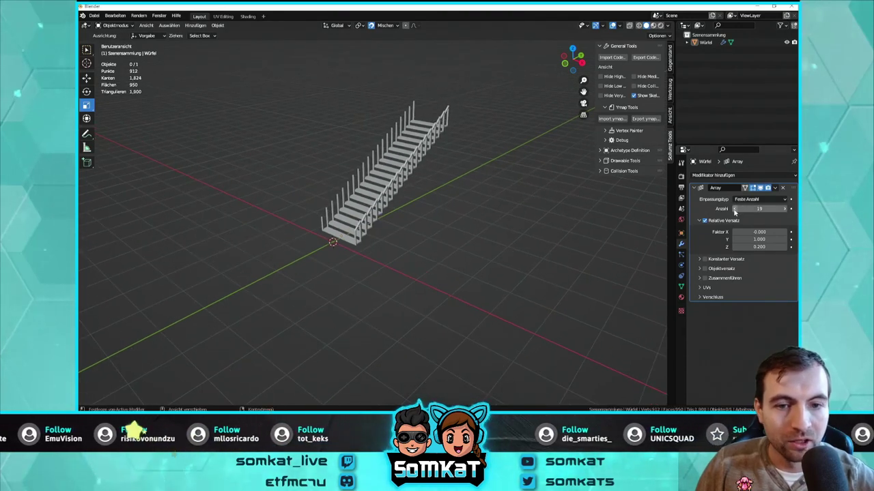
scroll(410, 209, up, 2)
mouse_move(410, 208)
middle_down()
mouse_move(454, 165)
mouse_move(371, 255)
mouse_move(365, 201)
mouse_move(424, 218)
middle_up()
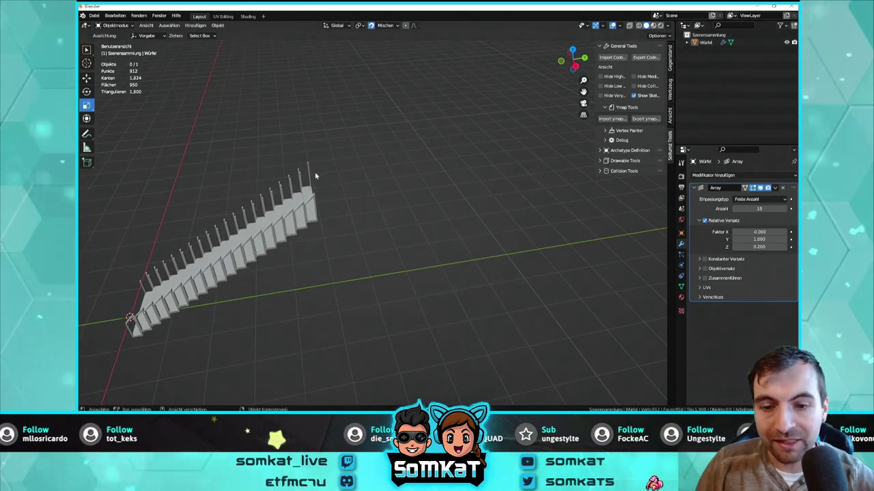
mouse_move(348, 216)
middle_down()
mouse_move(532, 250)
mouse_move(427, 199)
middle_up()
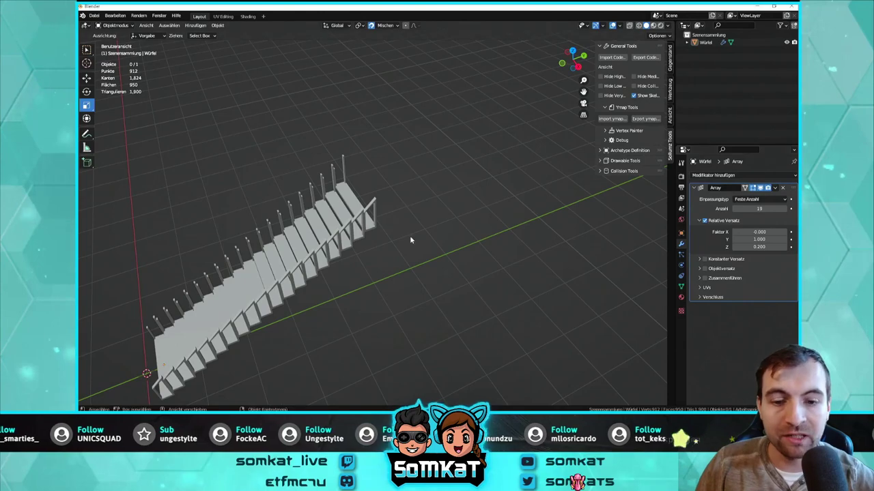
middle_drag(419, 234, 305, 230)
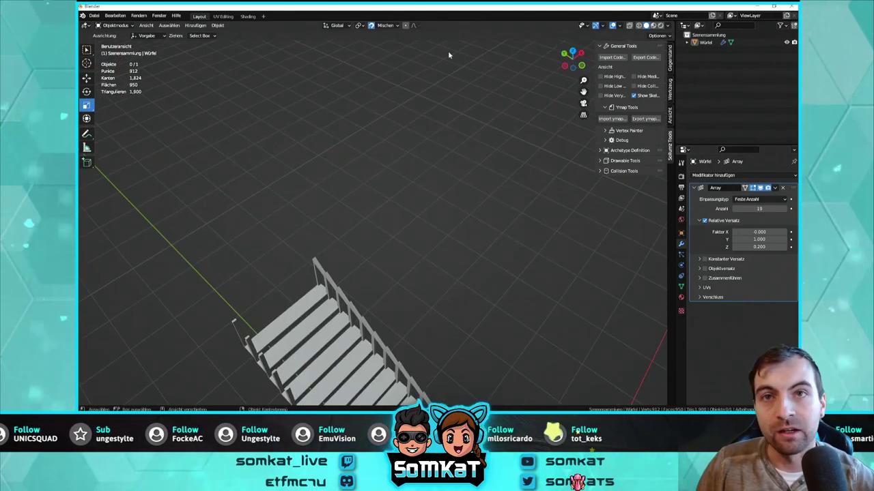
middle_drag(445, 101, 319, 205)
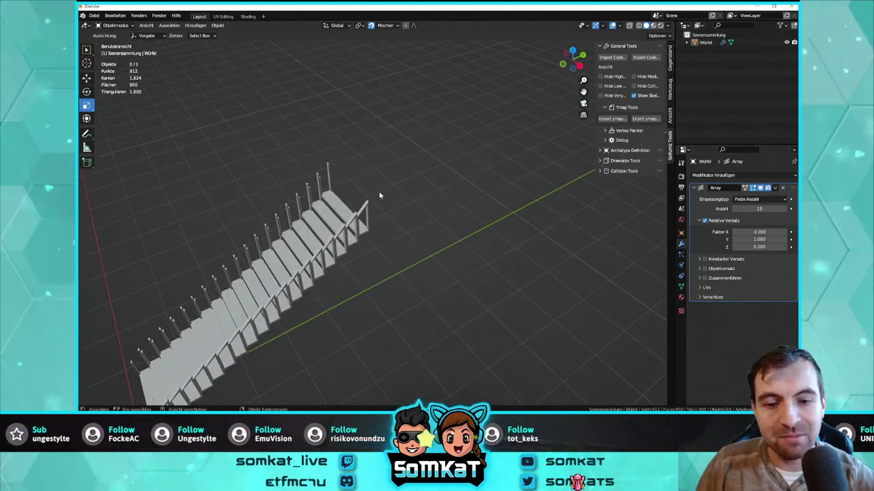
scroll(321, 198, down, 3)
scroll(270, 184, down, 1)
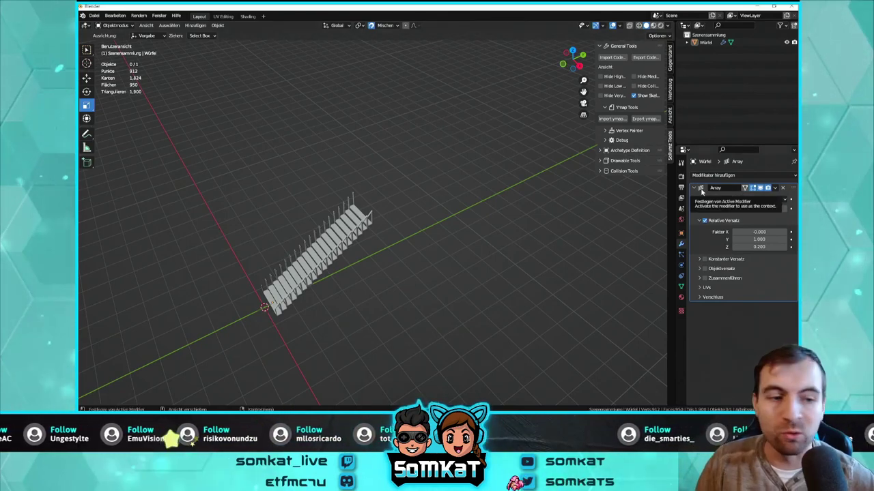
Scale the whole staircase up to about 1.6x
key(s)
click(440, 148)
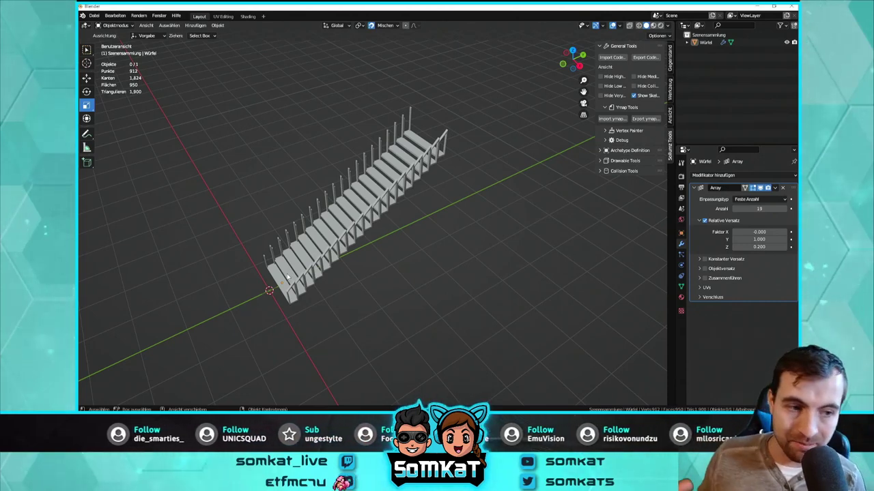
middle_drag(287, 276, 382, 273)
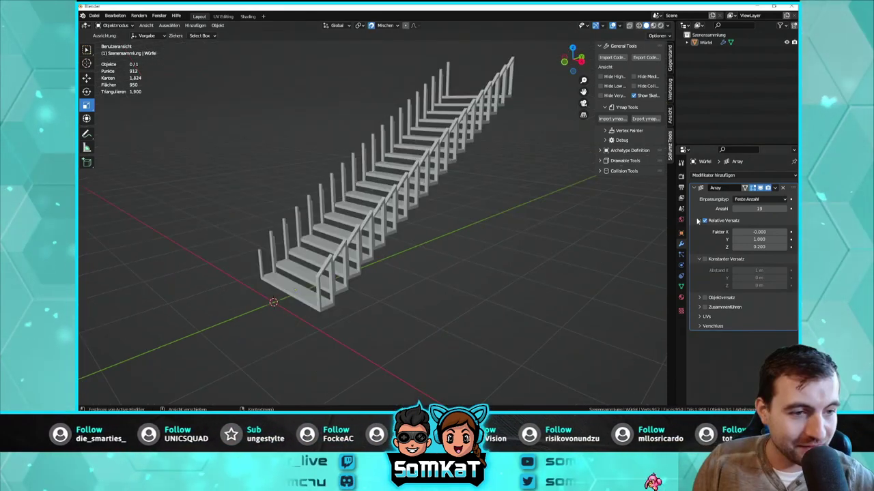
Apply the Array modifier to turn the 19 steps into real geometry
ctrl+click(699, 259)
click(775, 189)
click(751, 197)
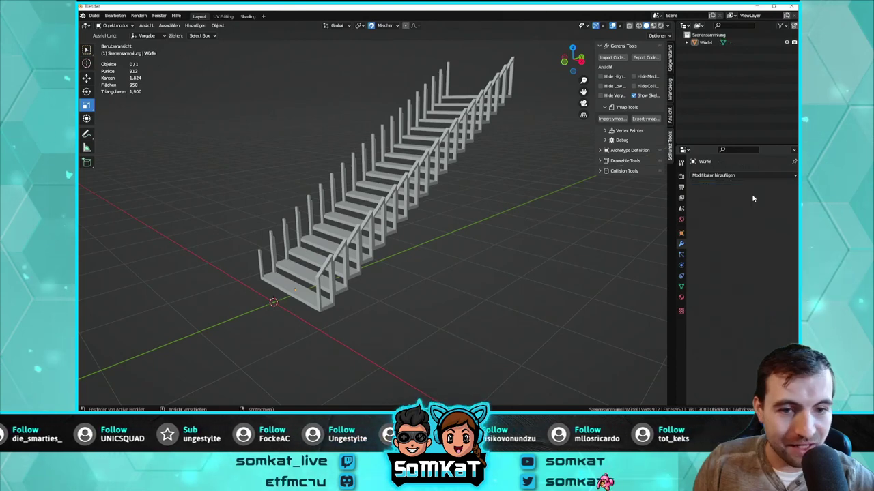
middle_drag(519, 220, 537, 217)
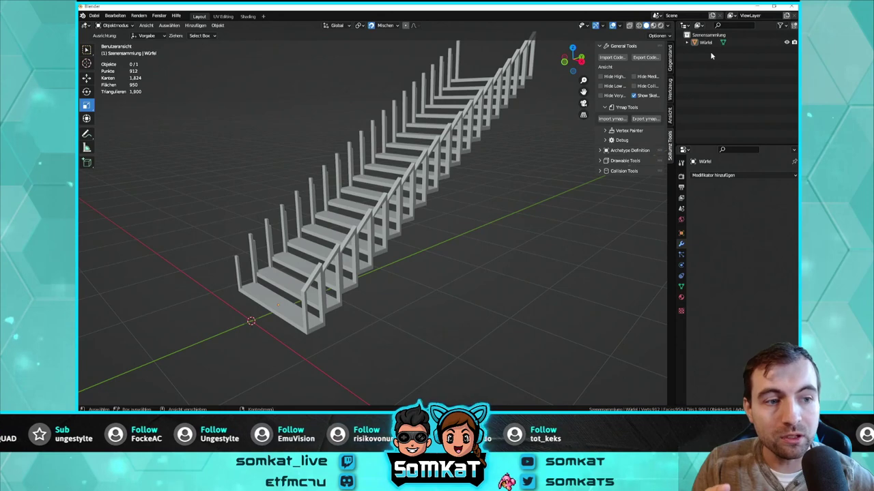
Add an Armature modifier, remove it again, and select the staircase object
click(722, 176)
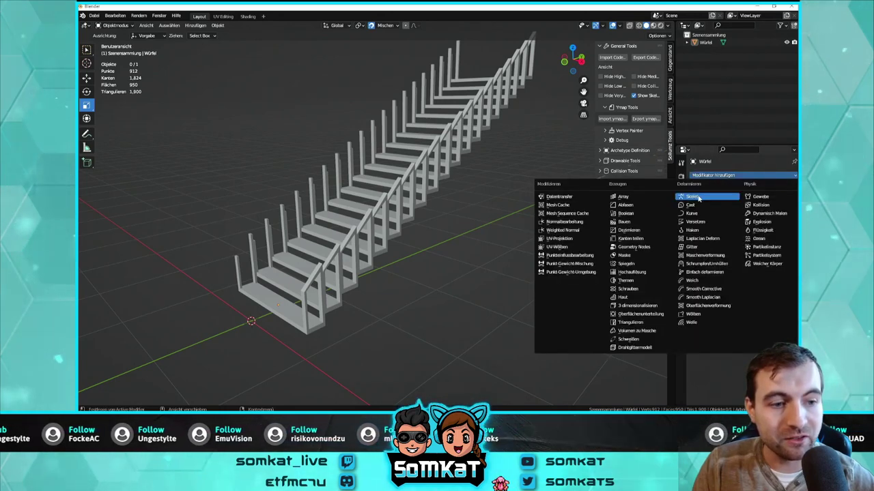
click(692, 196)
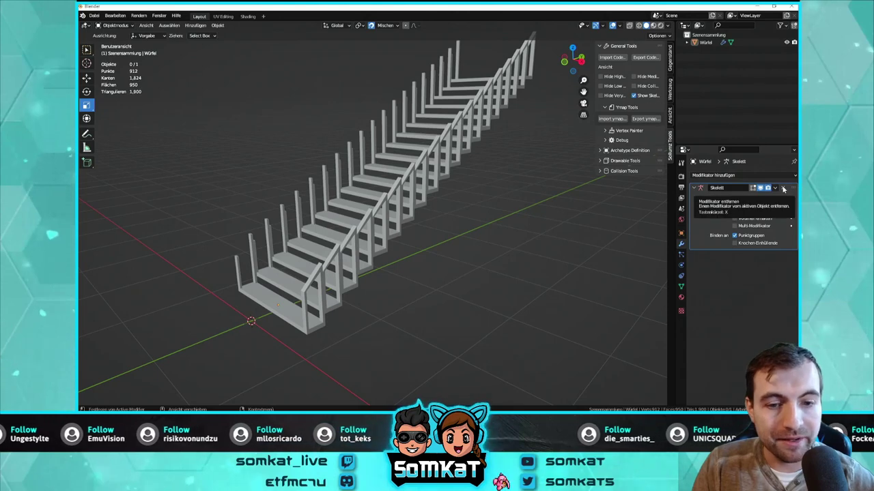
click(783, 189)
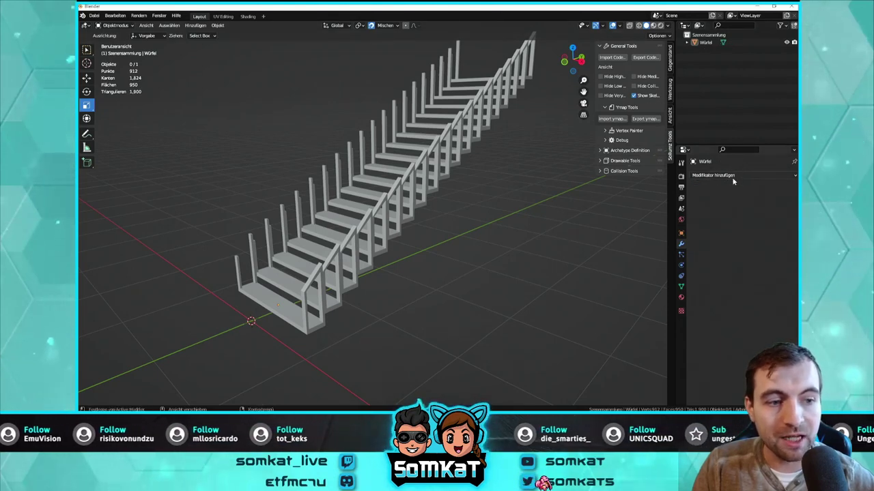
click(733, 176)
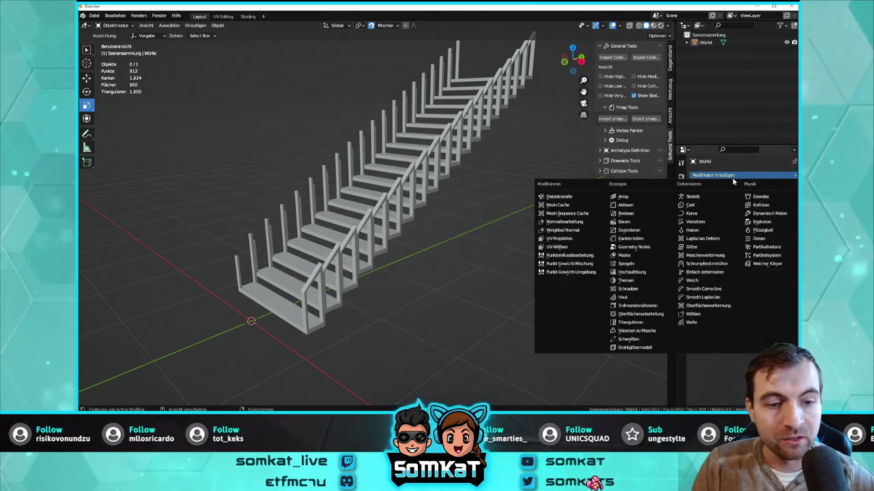
mouse_move(445, 230)
middle_down()
mouse_move(453, 226)
mouse_move(439, 229)
middle_up()
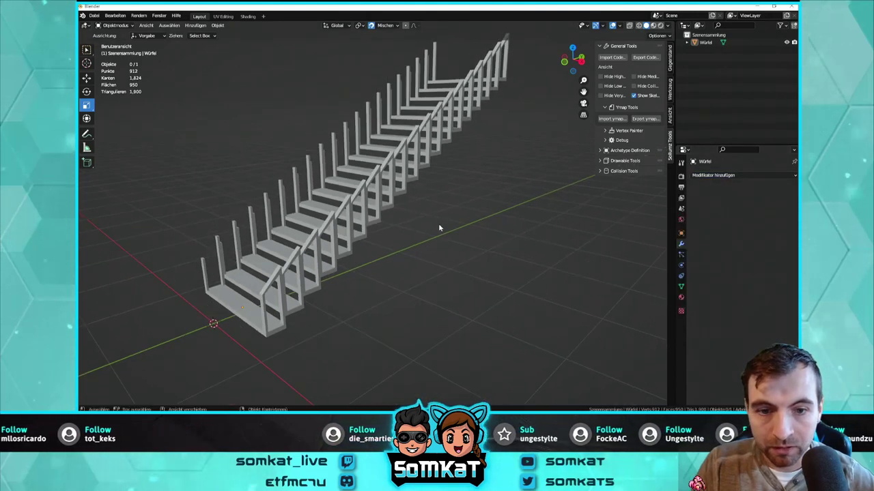
click(705, 42)
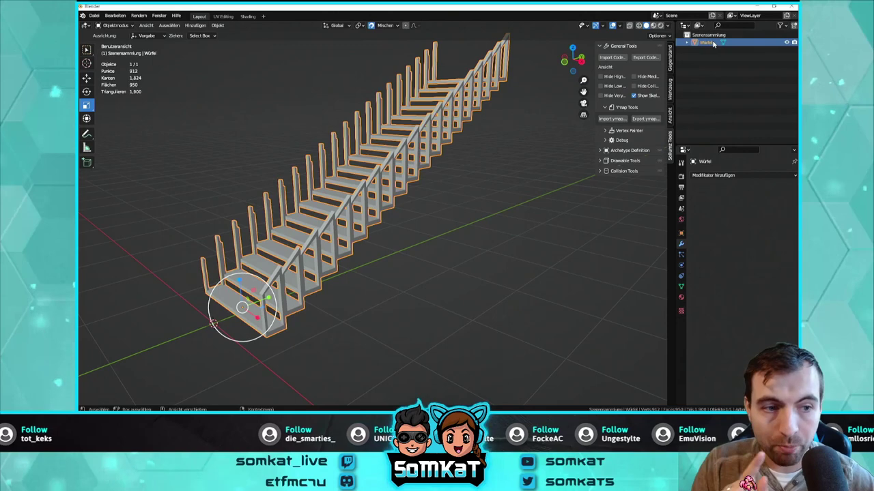
Create a Sollumz drawable from the staircase with Auto Embed collision enabled
click(606, 170)
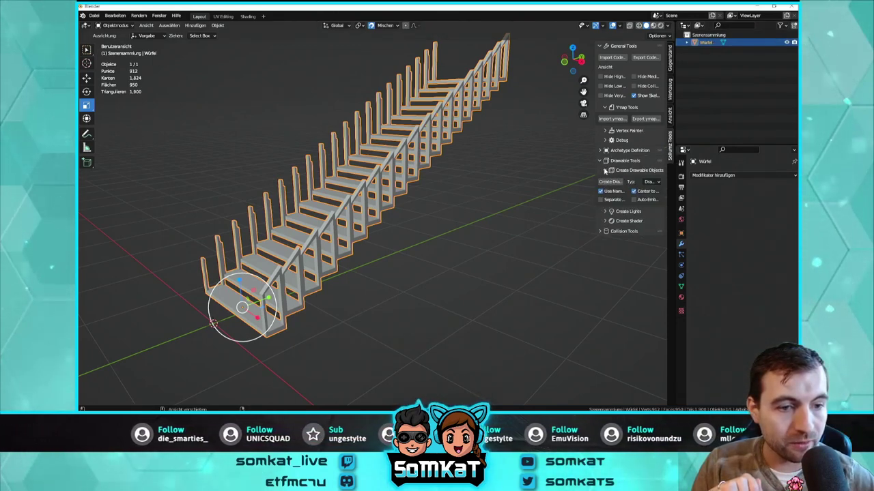
click(644, 201)
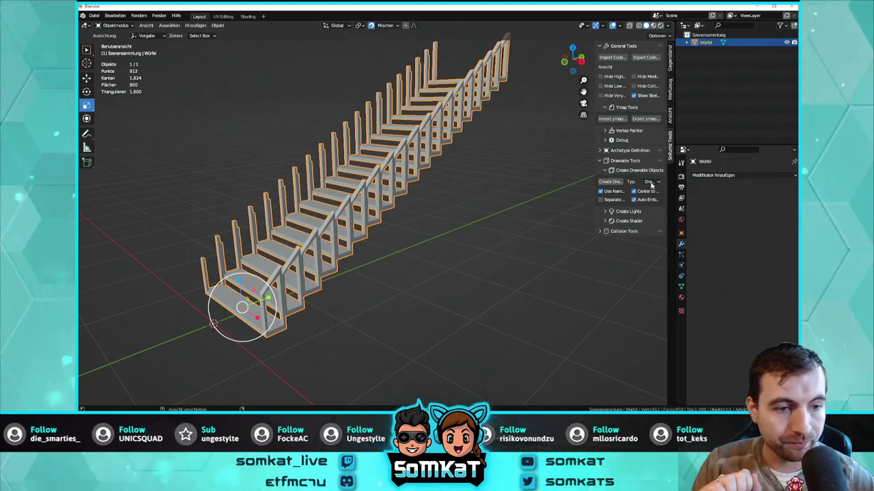
click(650, 182)
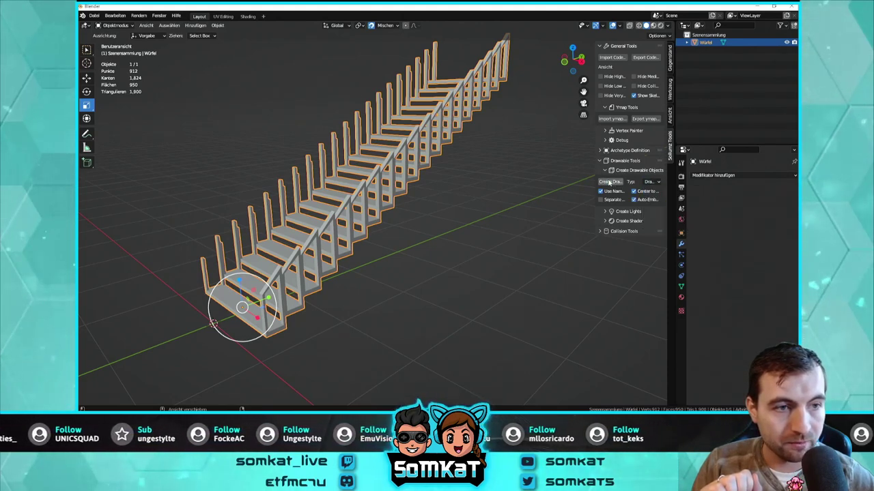
click(609, 183)
Rename the root object Würfel to 'treppetutorial'
click(443, 190)
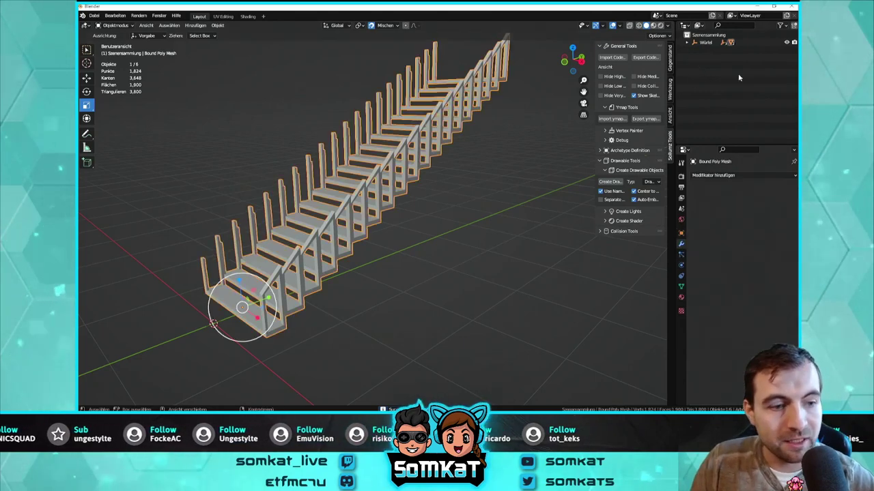
click(690, 43)
click(705, 43)
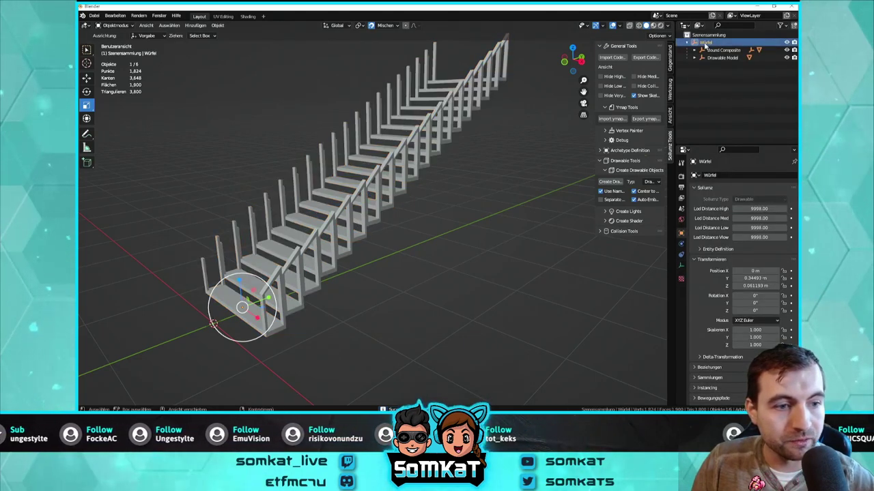
double_click(706, 43)
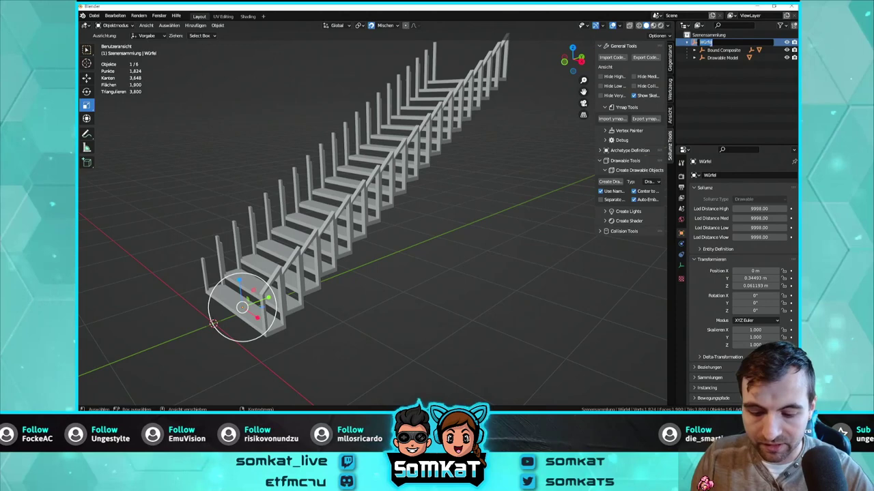
text(treppe)
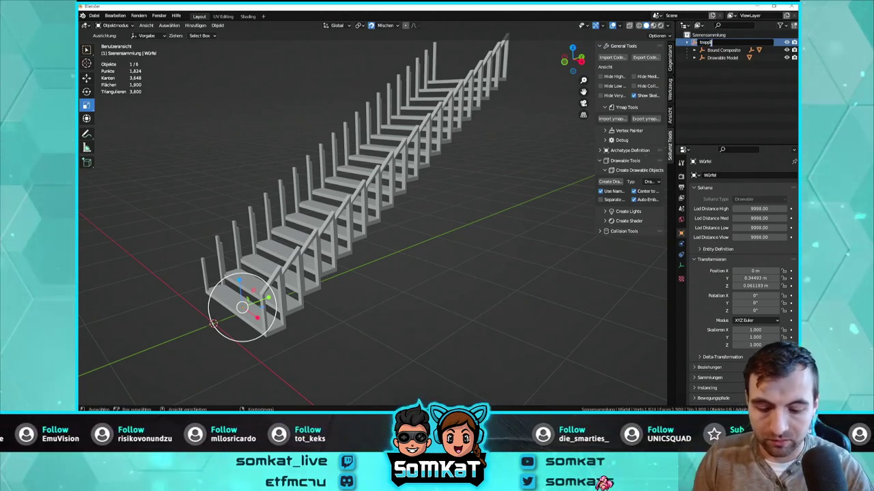
text(ninstanz)
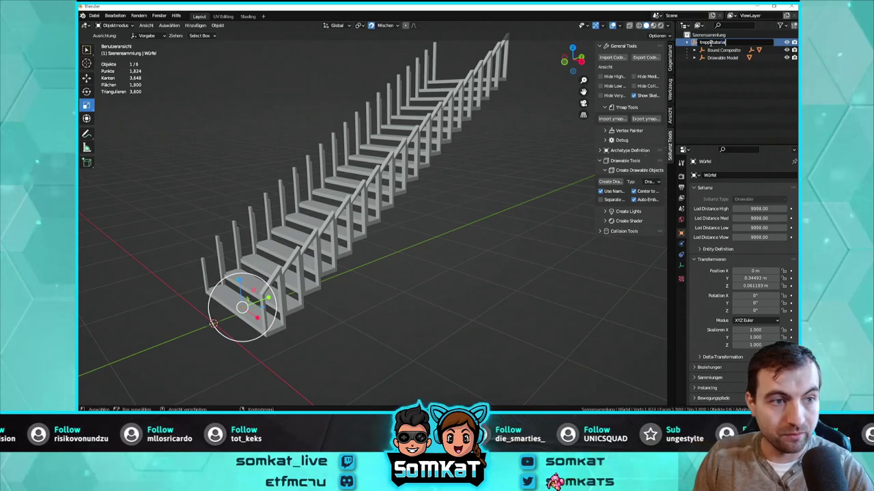
key(Return)
click(711, 82)
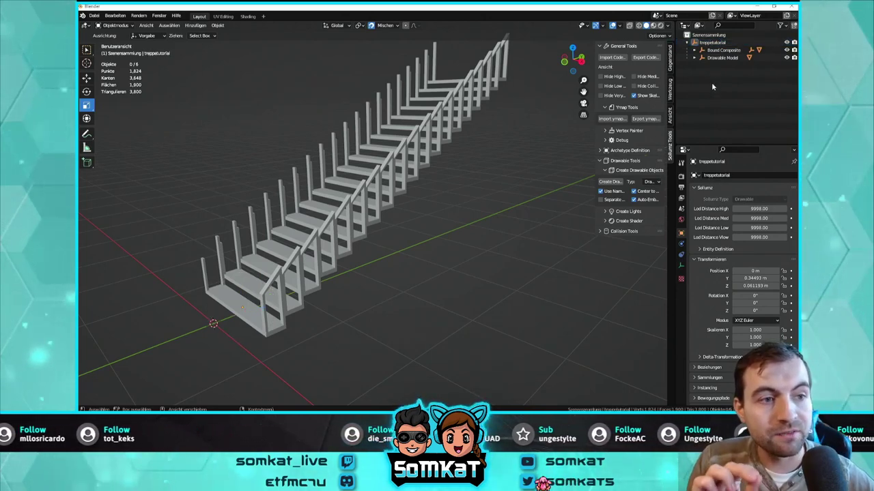
Expand Bound Composite and Bound GeometryBVH in the outliner and select Bound GeometryBVH
click(695, 51)
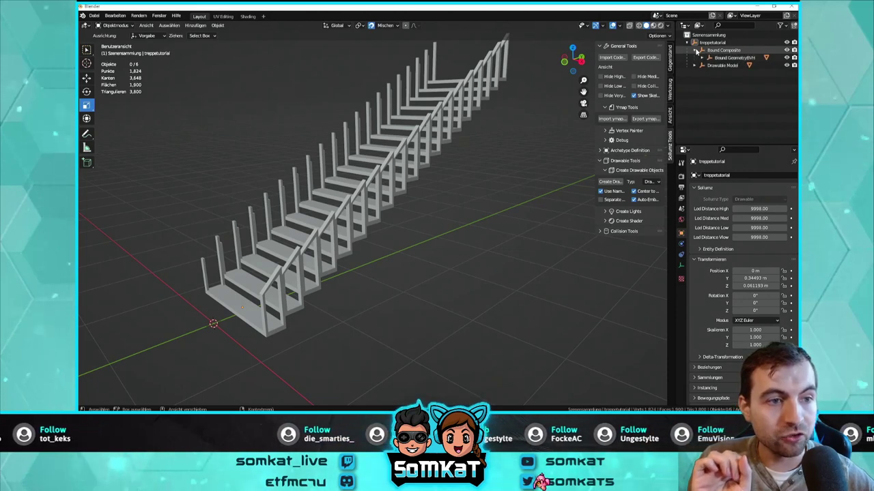
scroll(372, 164, down, 3)
scroll(373, 165, up, 1)
click(723, 50)
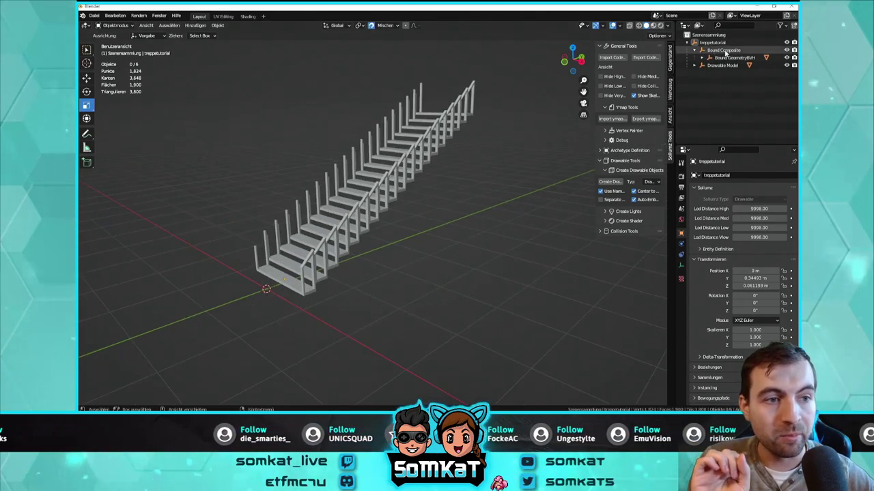
click(381, 173)
click(729, 58)
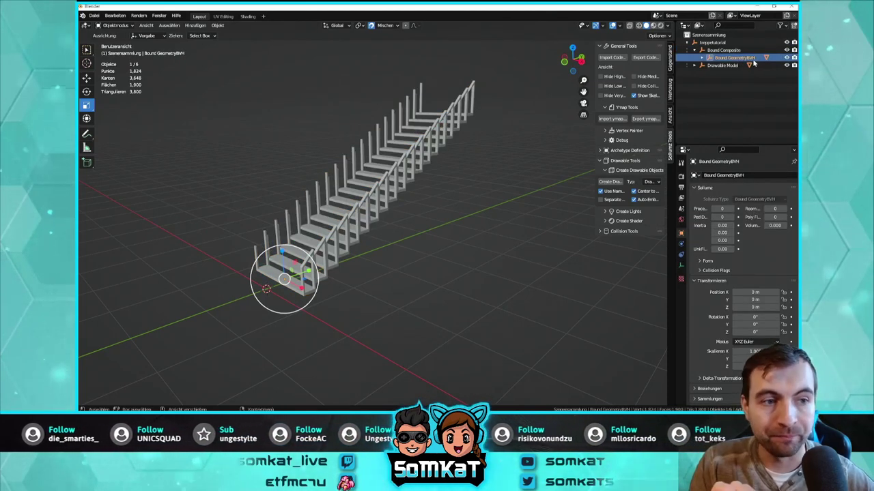
key(KP_Add)
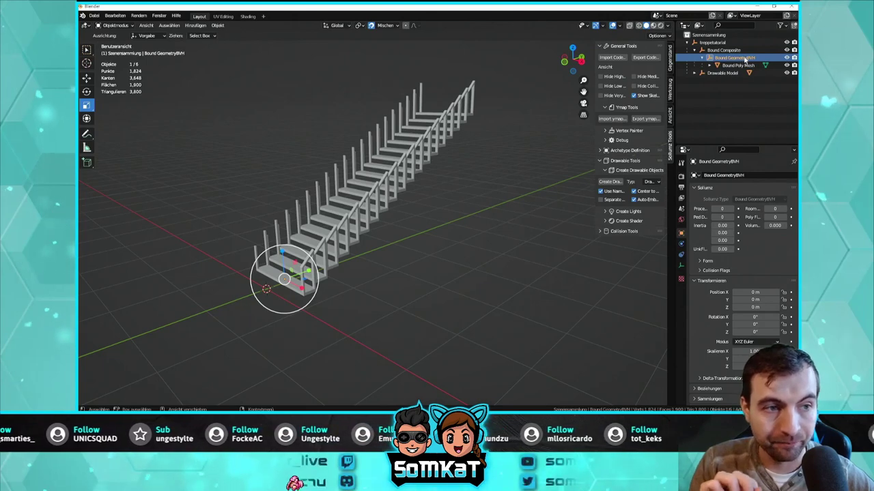
key(Up)
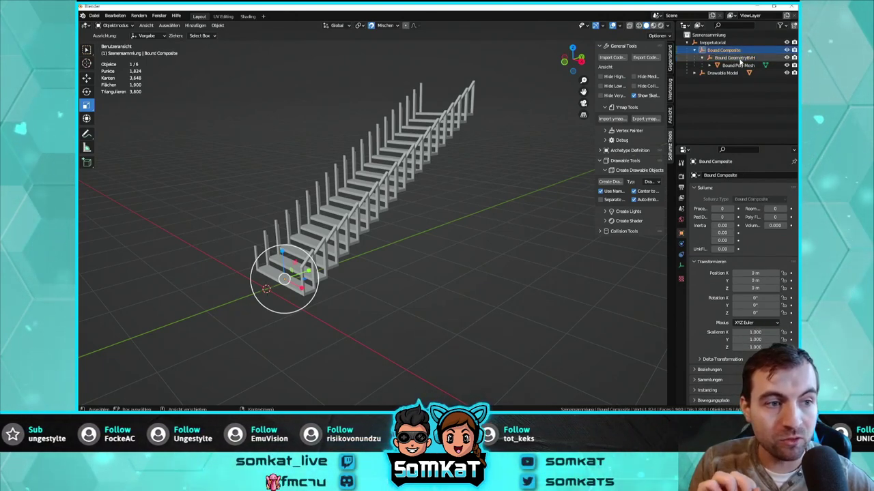
key(Down)
key(Down)
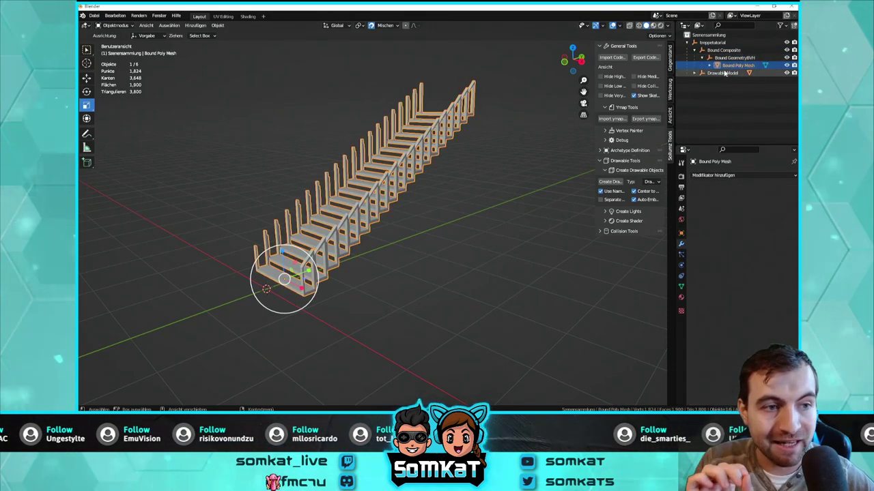
key(Up)
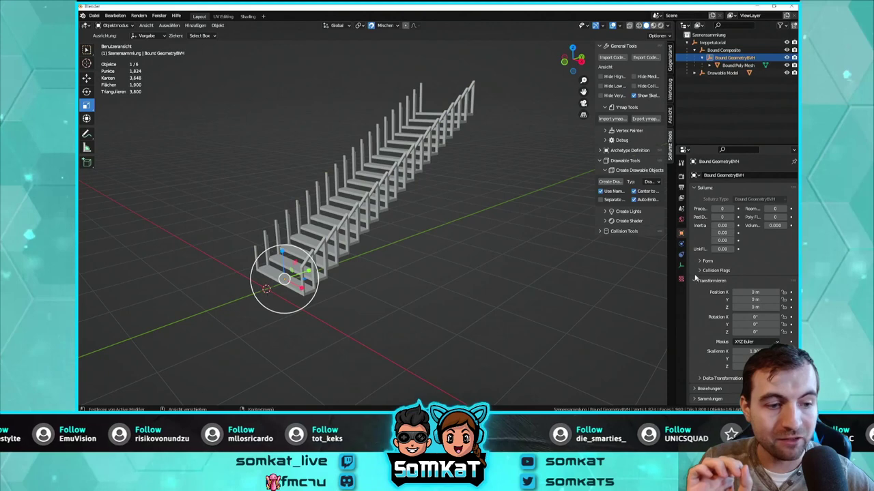
Show Bound GeometryBVH's Collision Flags and expand Collision Tools instead of drawable creation
click(703, 271)
scroll(705, 274, down, 2)
scroll(705, 274, down, 2)
scroll(706, 274, up, 1)
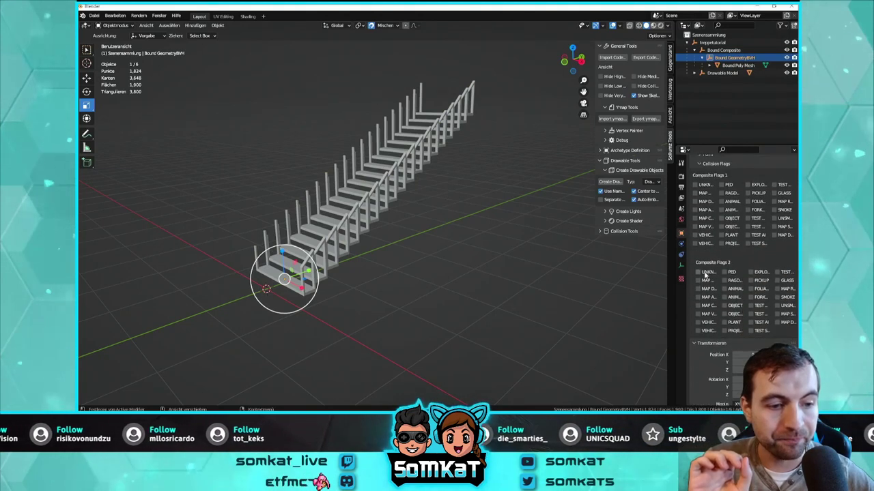
click(606, 161)
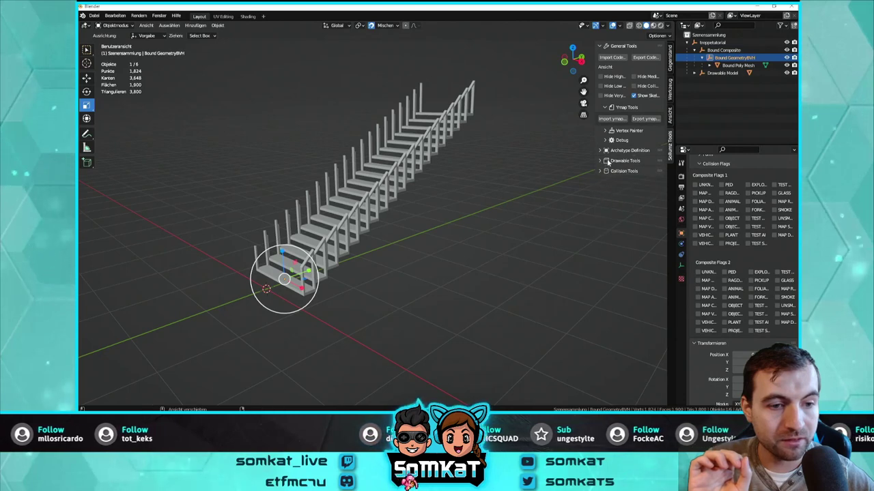
click(601, 171)
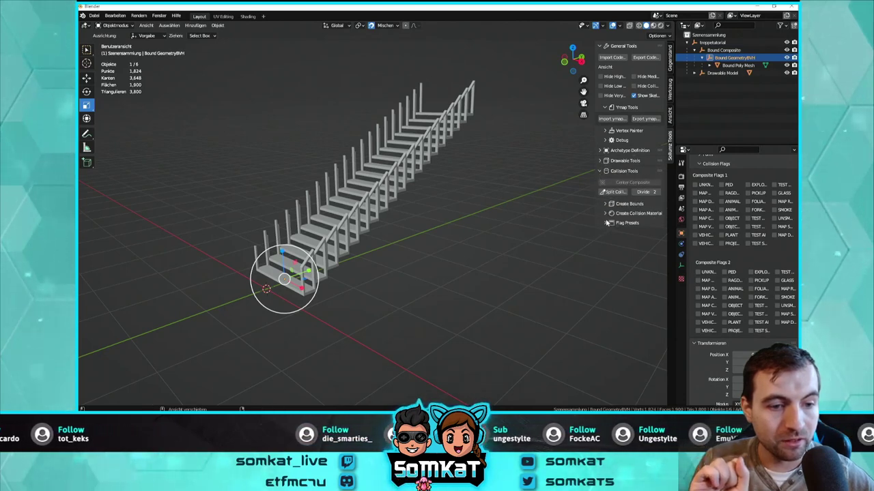
Apply a collision flag preset to the composite flags and view Bound Poly Mesh's object settings
click(608, 223)
click(635, 302)
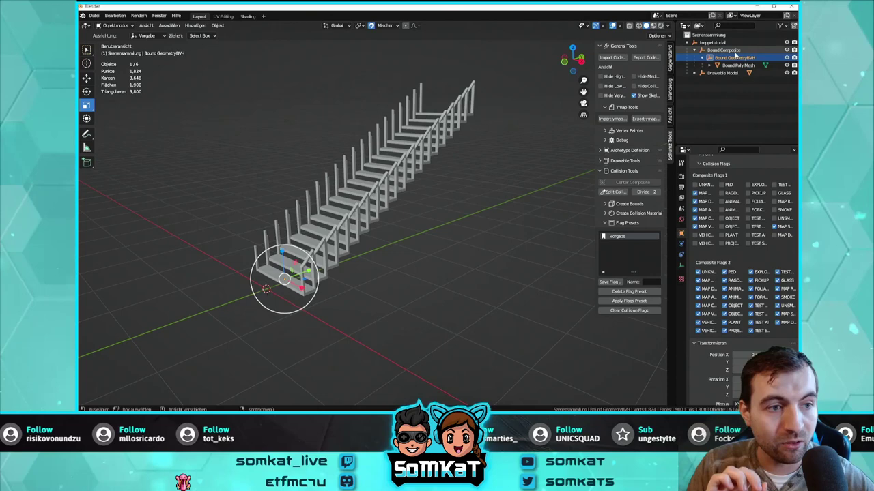
click(727, 50)
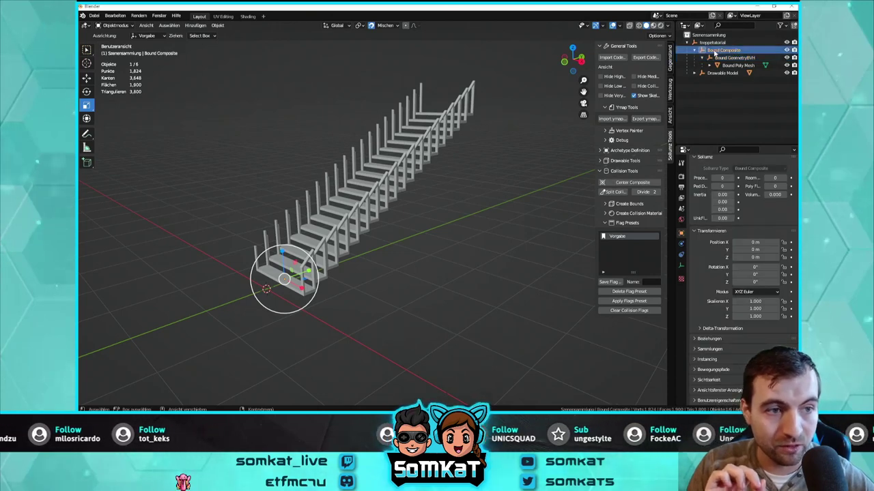
click(738, 66)
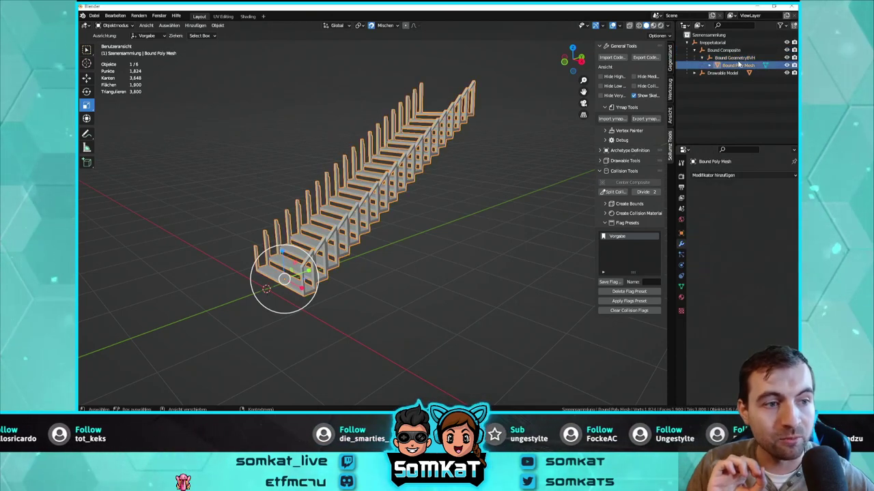
click(729, 58)
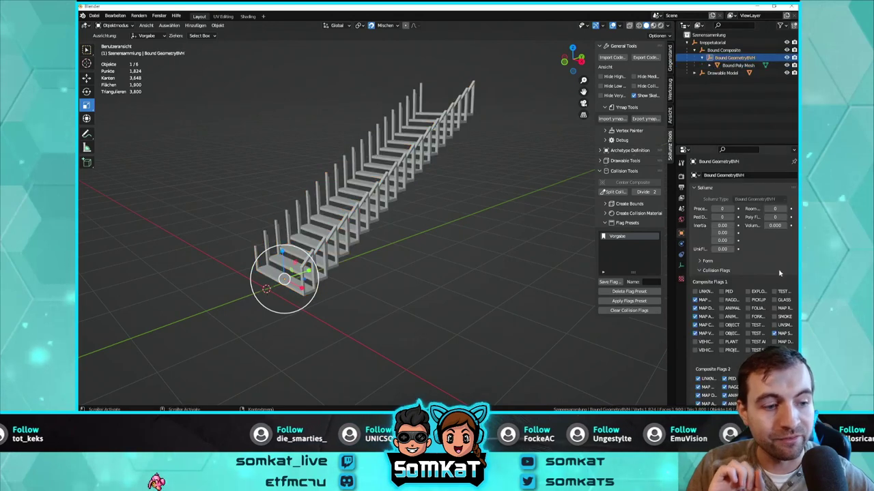
click(734, 65)
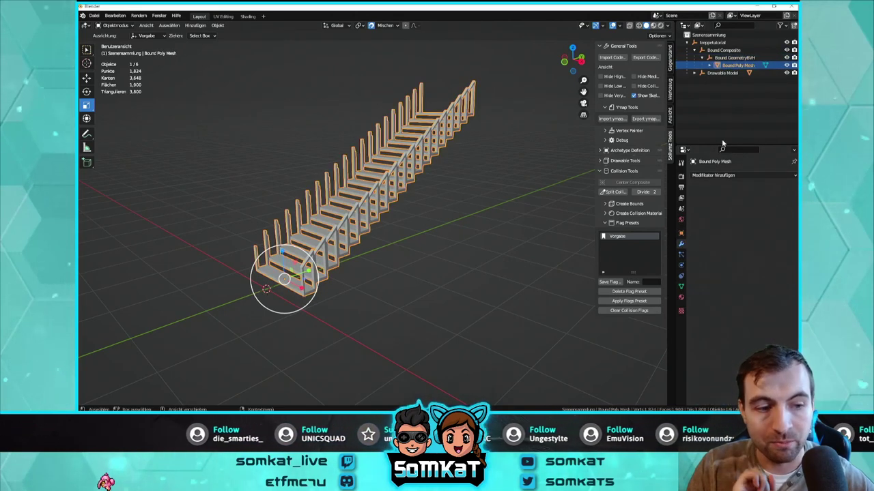
click(680, 233)
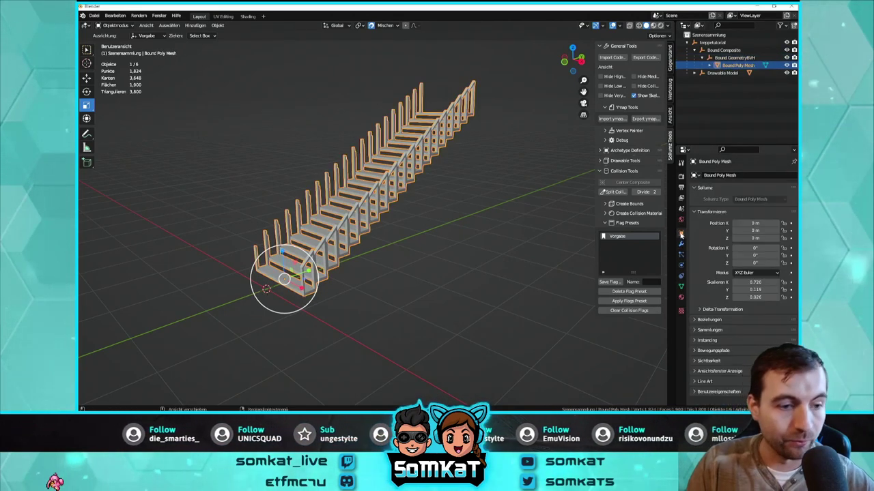
Click through Bound GeometryBVH, Bound Composite and their child collision entries
click(710, 59)
mouse_move(362, 225)
middle_down()
mouse_move(383, 238)
mouse_move(421, 234)
mouse_move(391, 237)
middle_up()
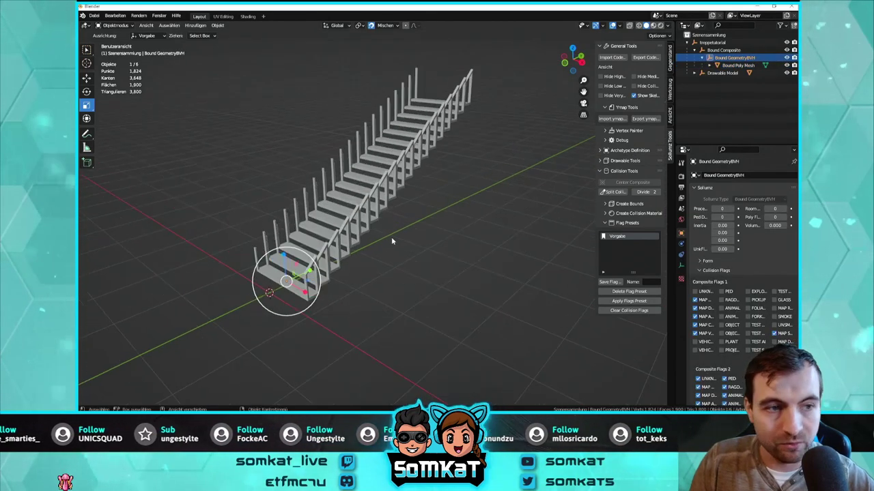
click(703, 51)
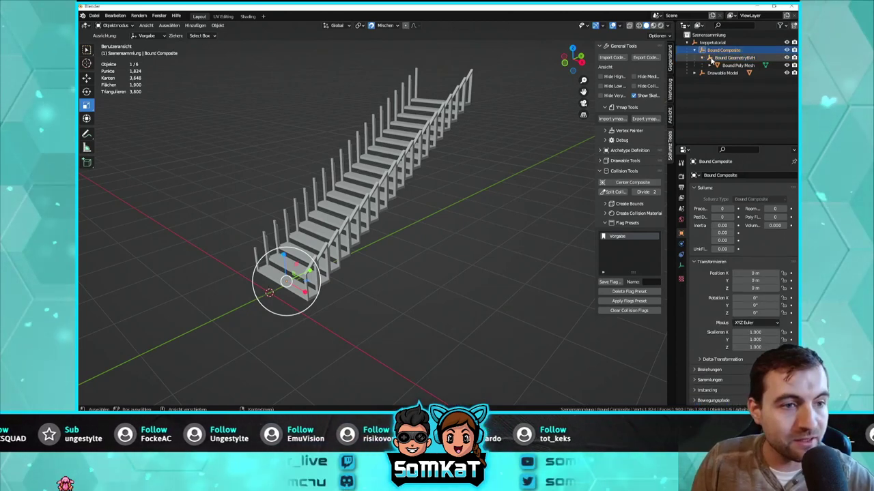
click(709, 61)
click(733, 65)
click(710, 50)
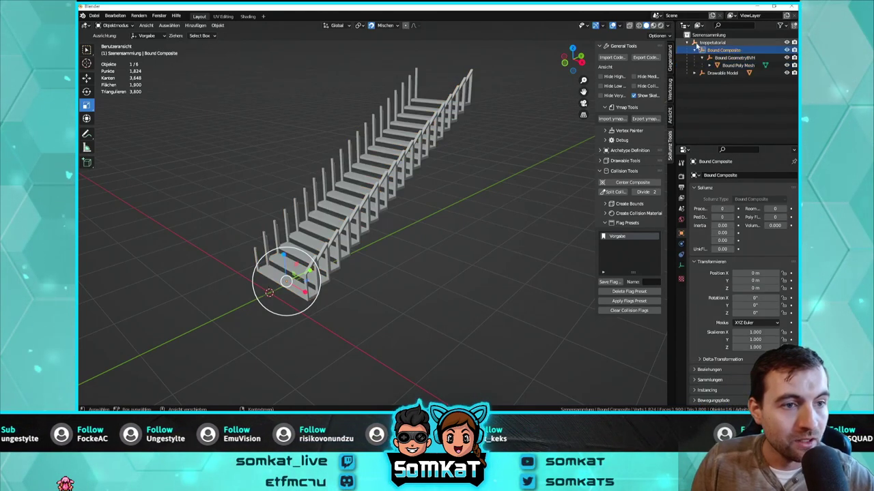
Reveal Würfel_geom under Drawable Model, then open the Bound Poly Mesh material settings
click(734, 74)
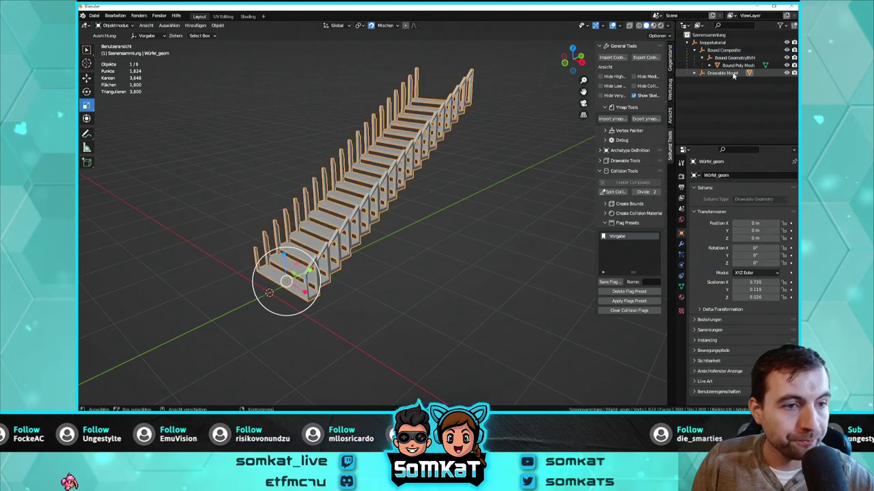
click(693, 74)
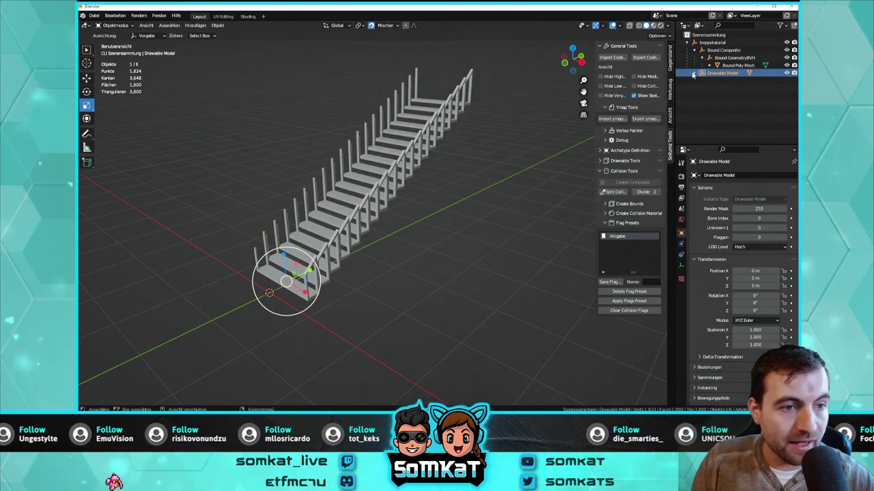
click(694, 73)
click(724, 81)
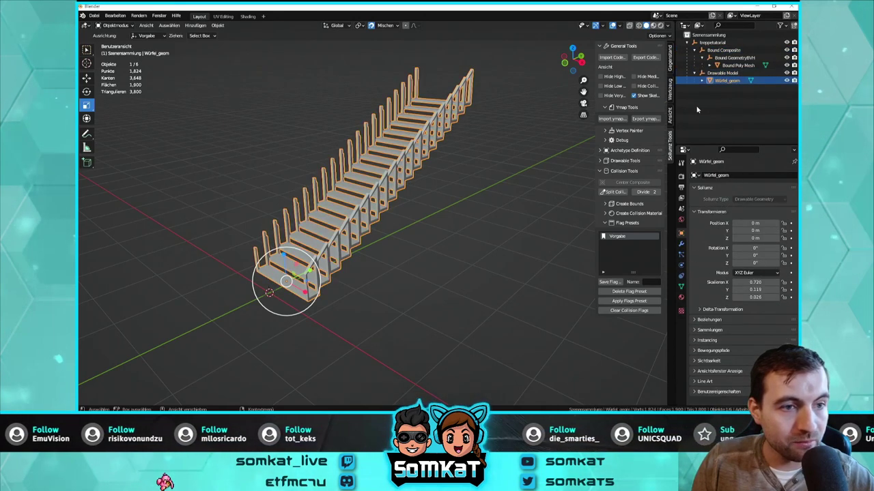
click(719, 66)
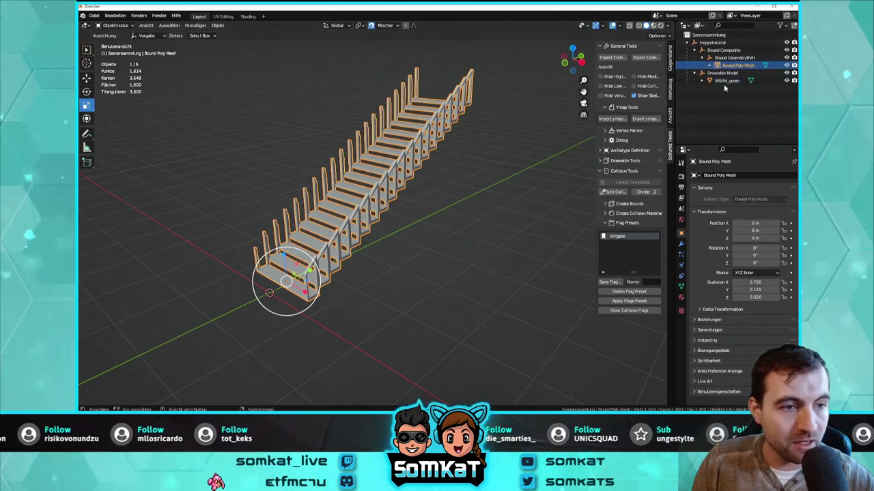
click(681, 298)
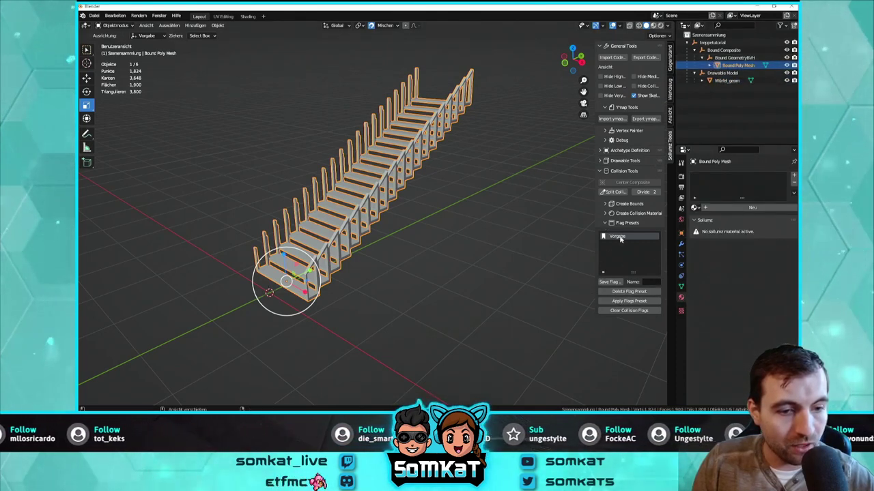
Filter collision materials by 'woo', add Wood Old Creaky, and delete the WOOD_SOLID_MEDIUM slot
drag(606, 224, 608, 214)
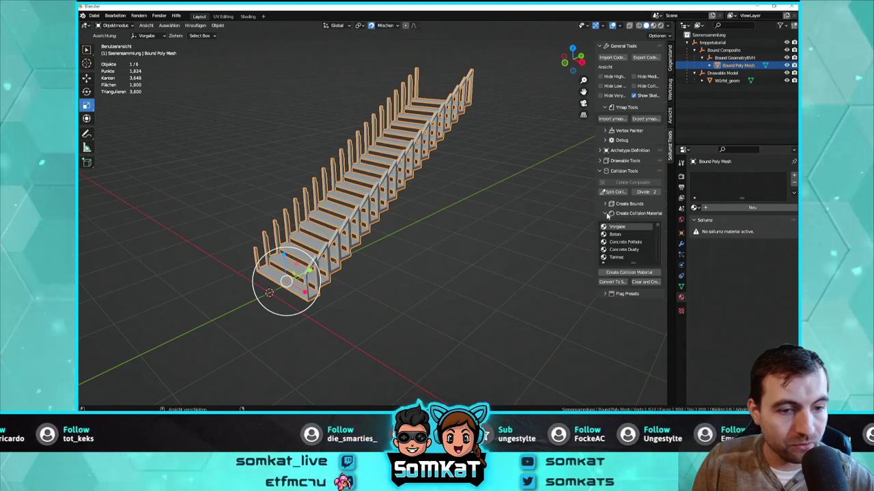
click(604, 264)
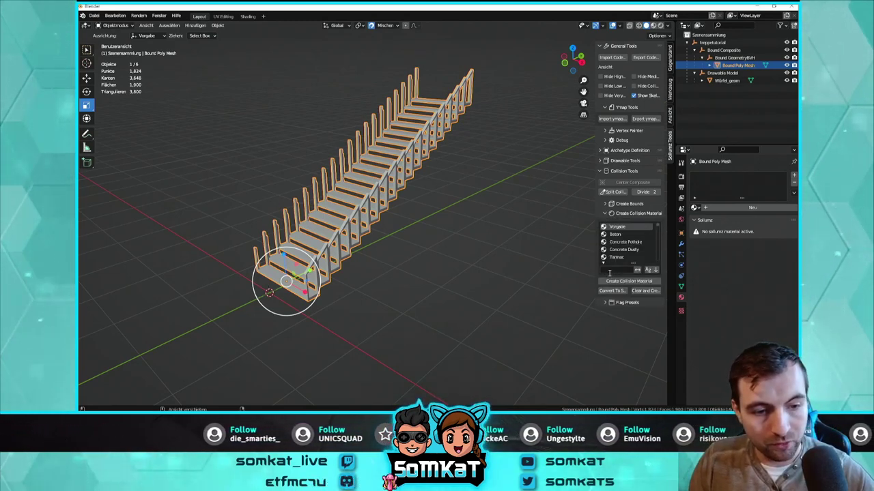
click(609, 271)
text(woo)
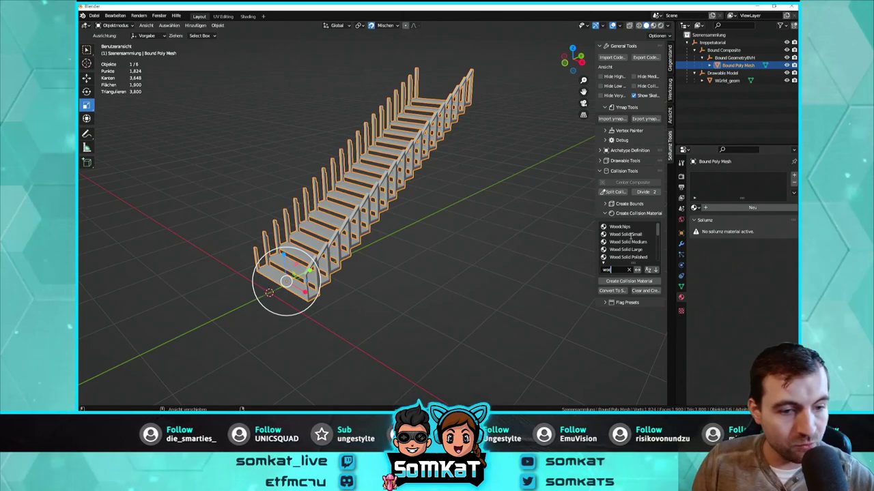
click(628, 242)
click(629, 281)
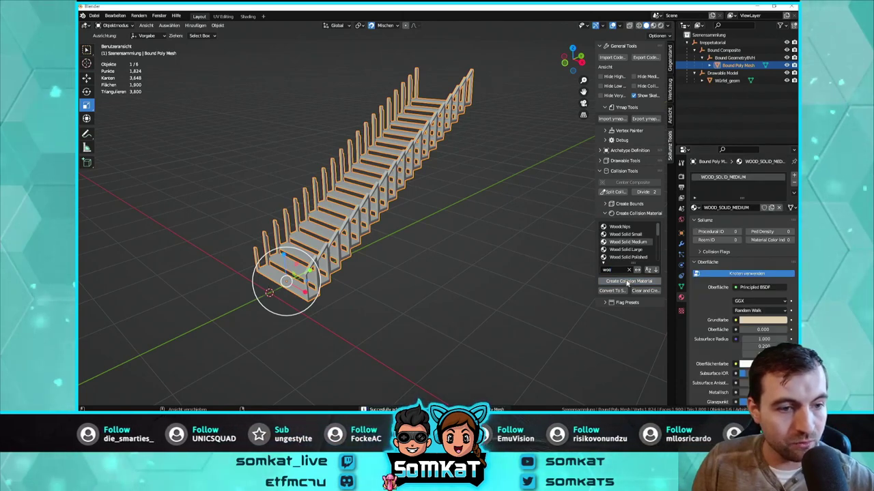
scroll(629, 253, down, 2)
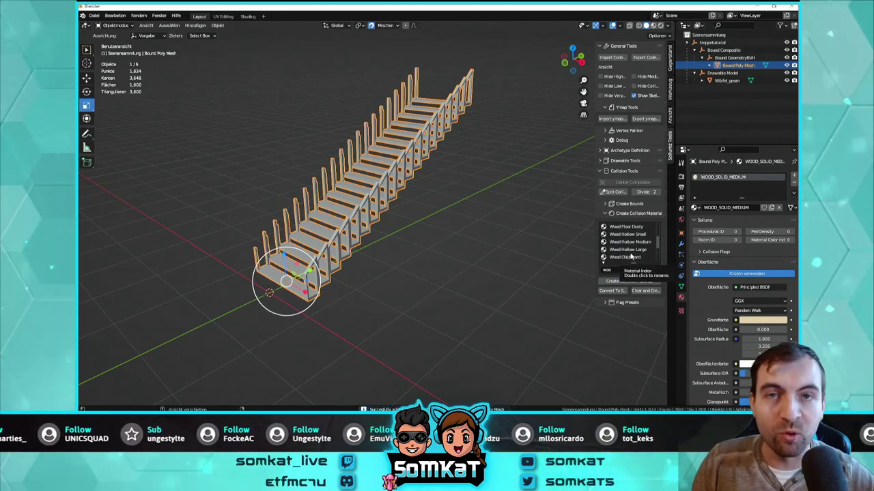
scroll(632, 256, down, 2)
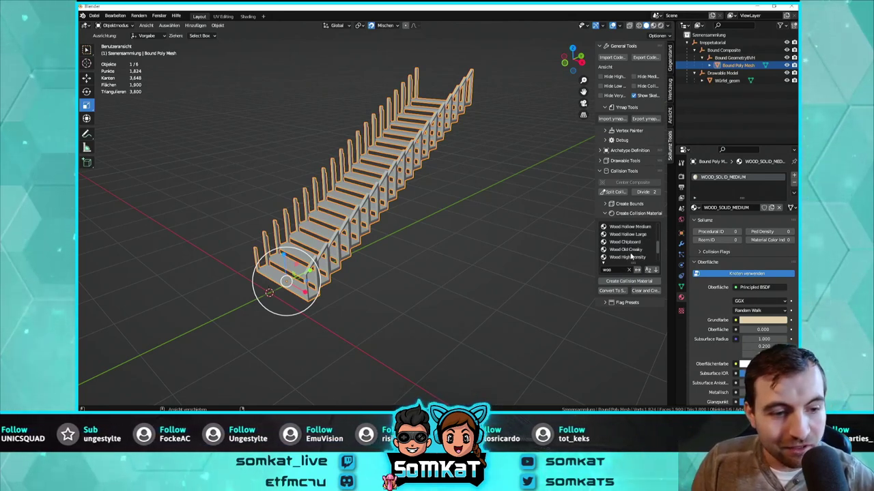
click(628, 281)
click(792, 184)
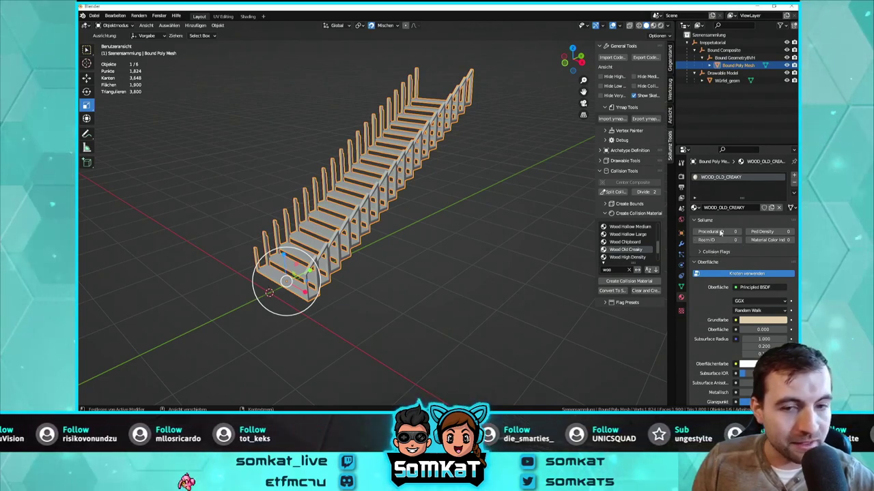
Review the material's collision flags, toggling SEE THROUGH and others on and off again
click(702, 252)
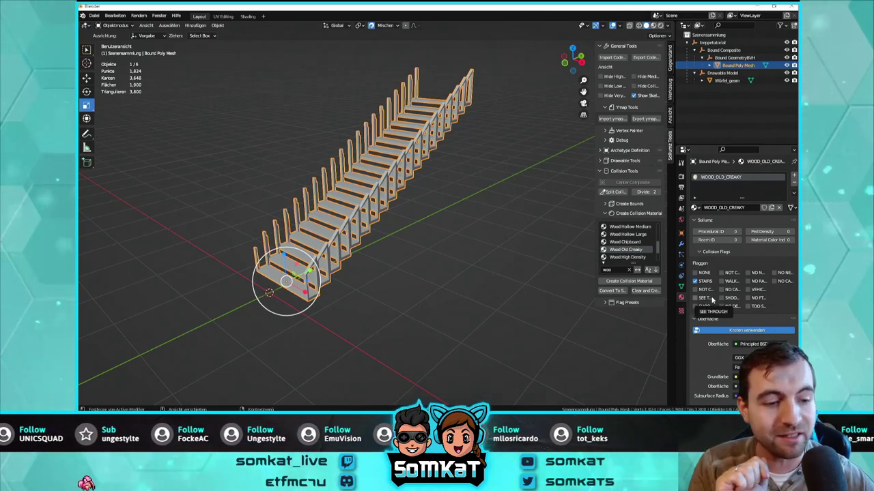
click(706, 300)
click(722, 298)
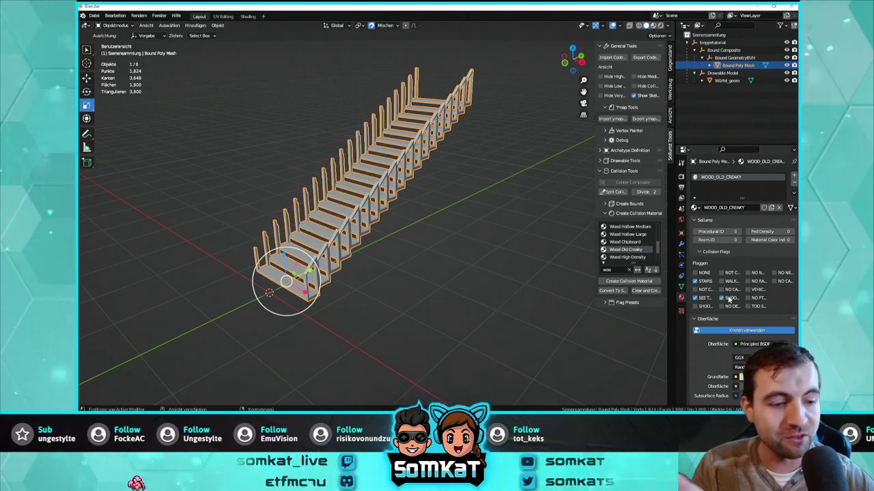
click(694, 298)
click(694, 306)
click(694, 306)
click(722, 297)
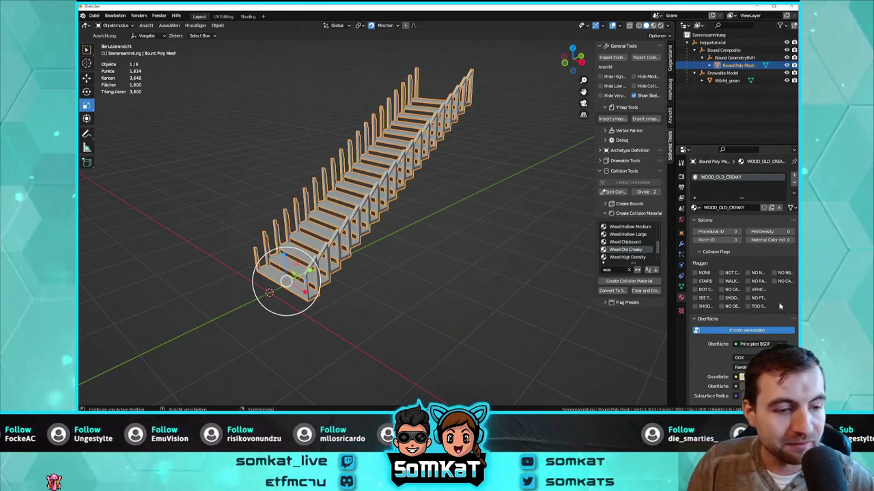
click(700, 252)
click(699, 252)
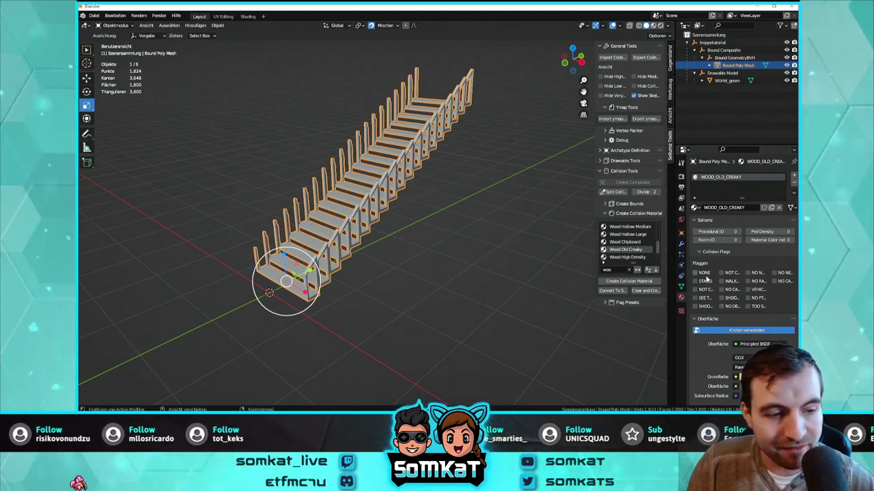
click(699, 252)
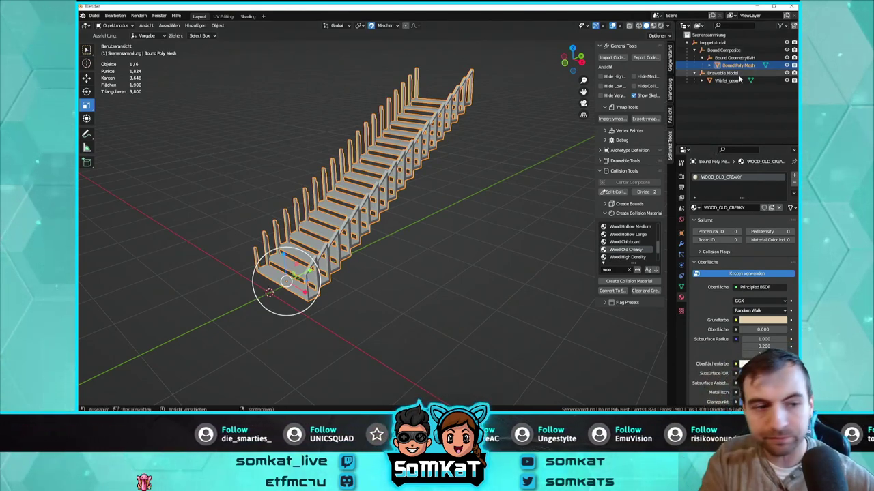
Select the staircase collision mesh and return from Edit Mode to Object Mode
click(741, 98)
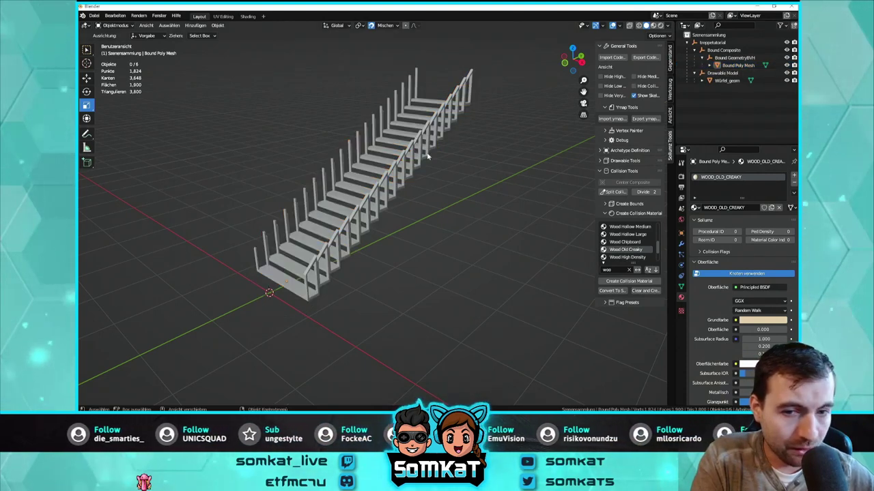
click(432, 173)
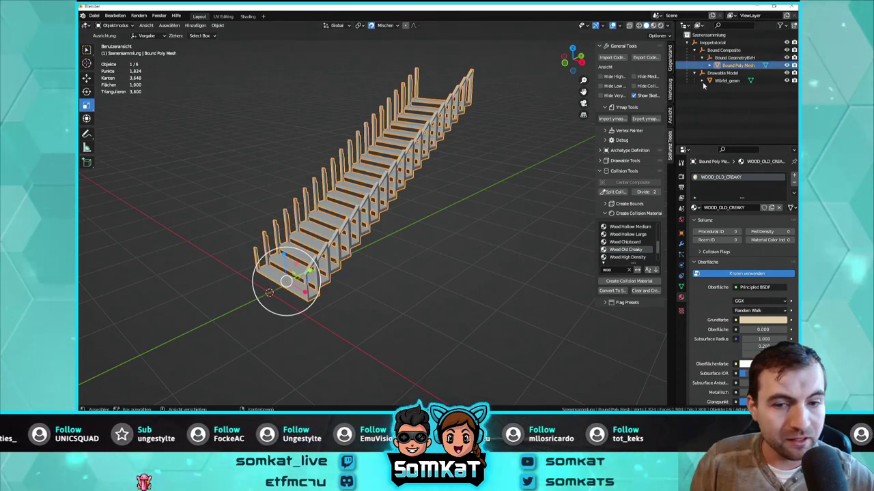
key(Tab)
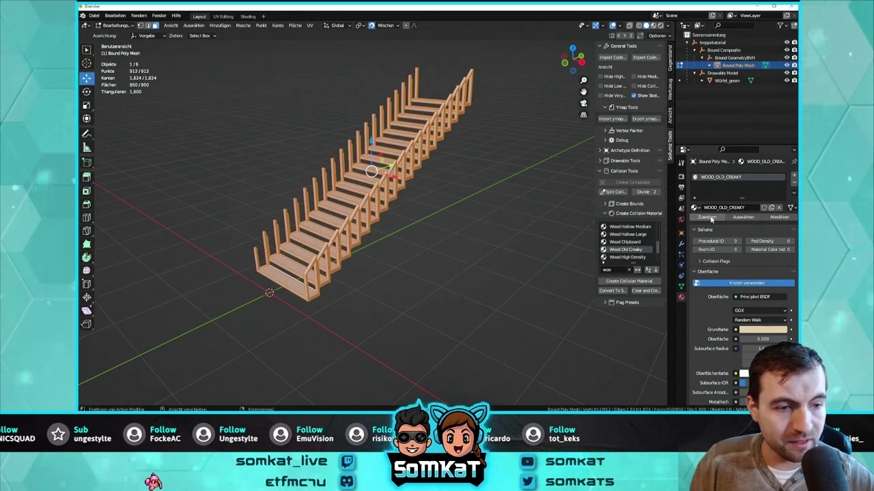
key(alt+a)
key(Tab)
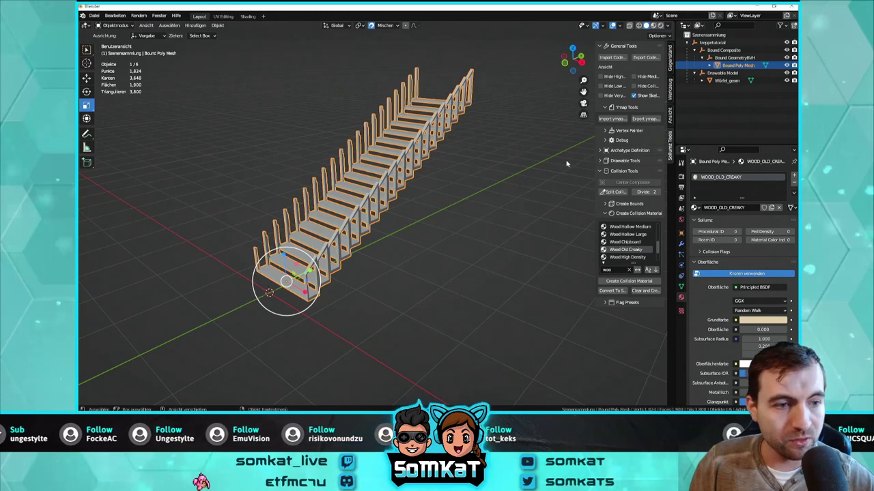
Collapse Bound Composite, then inspect Bound Composite, Drawable Model and Würfel_geom in turn
click(695, 50)
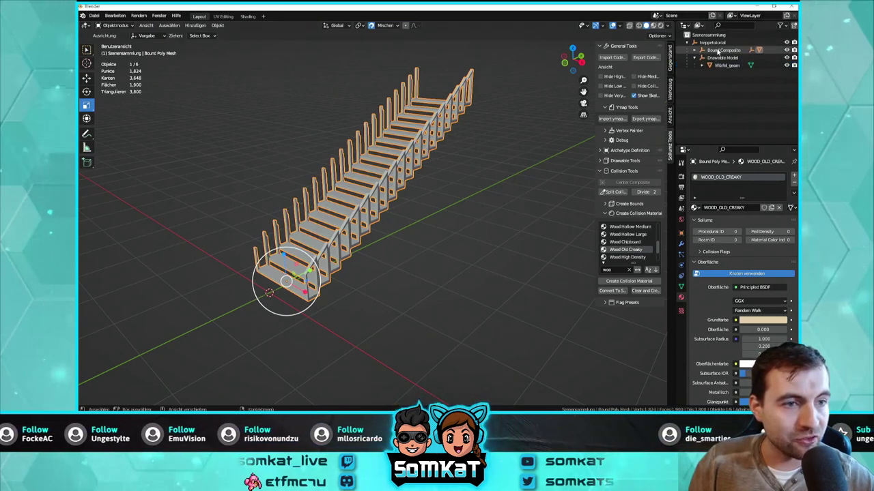
click(720, 49)
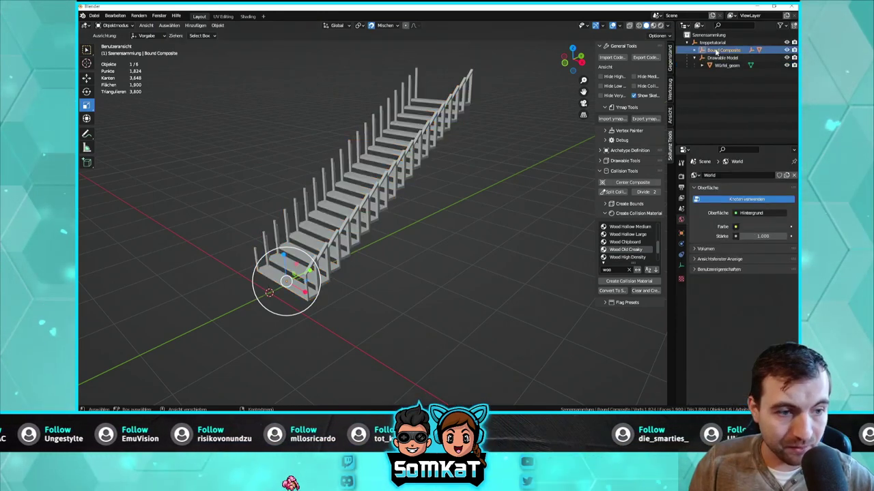
click(680, 233)
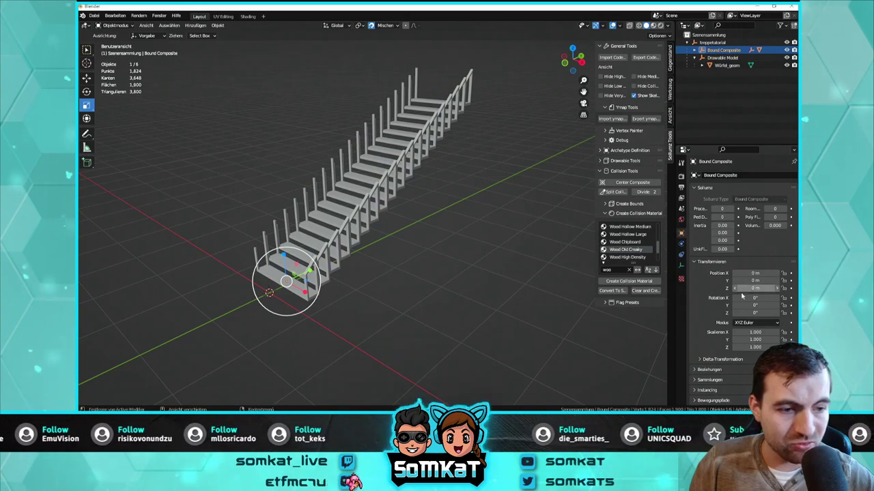
click(694, 59)
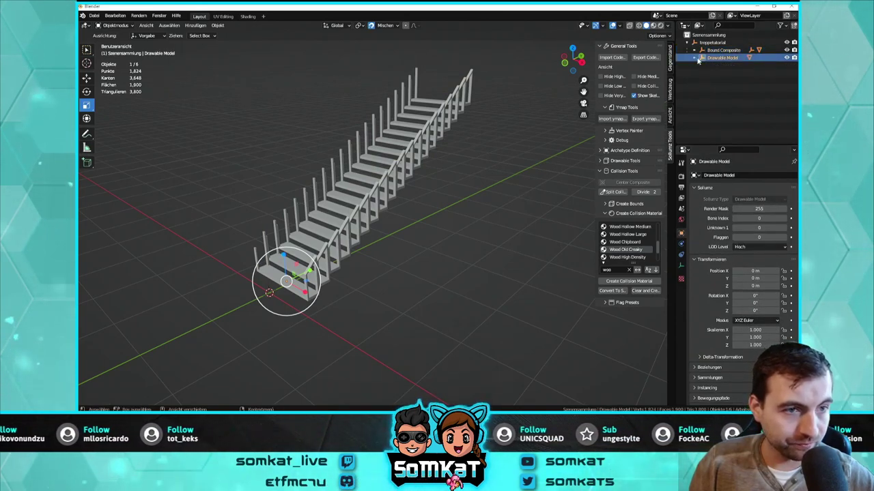
click(725, 65)
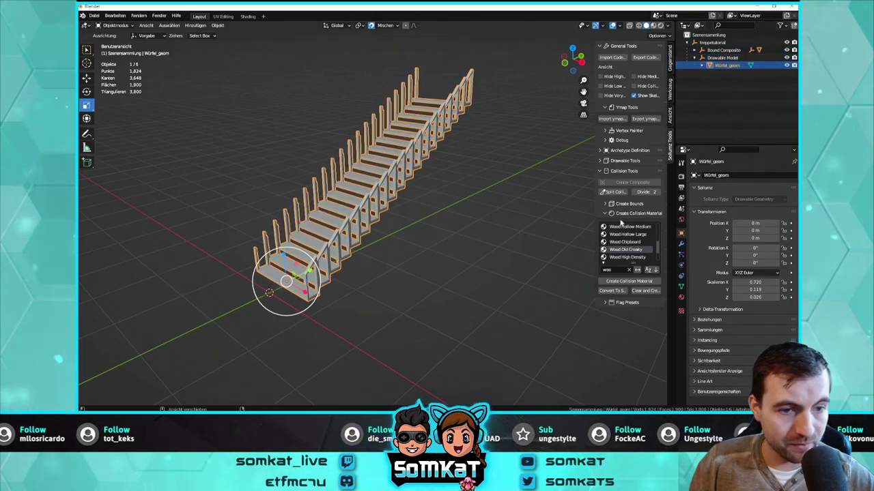
click(601, 172)
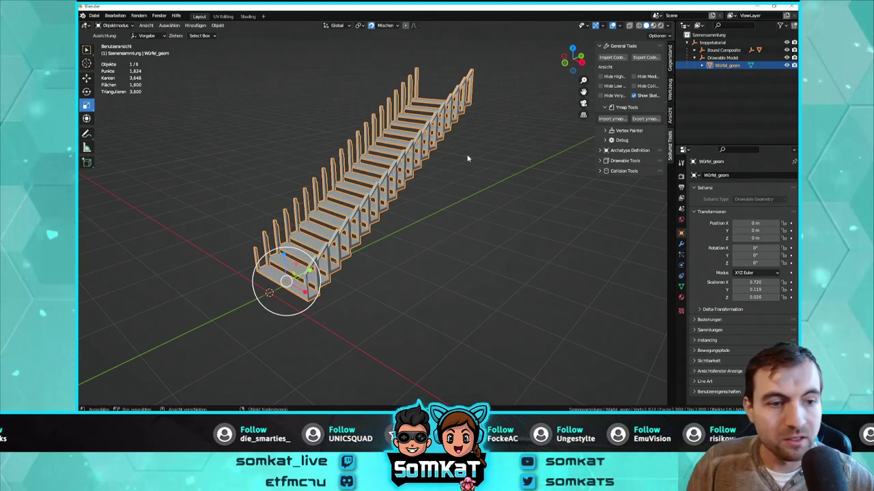
scroll(468, 159, up, 1)
mouse_move(447, 187)
middle_down()
mouse_move(468, 189)
mouse_move(441, 192)
mouse_move(518, 212)
mouse_move(483, 221)
middle_up()
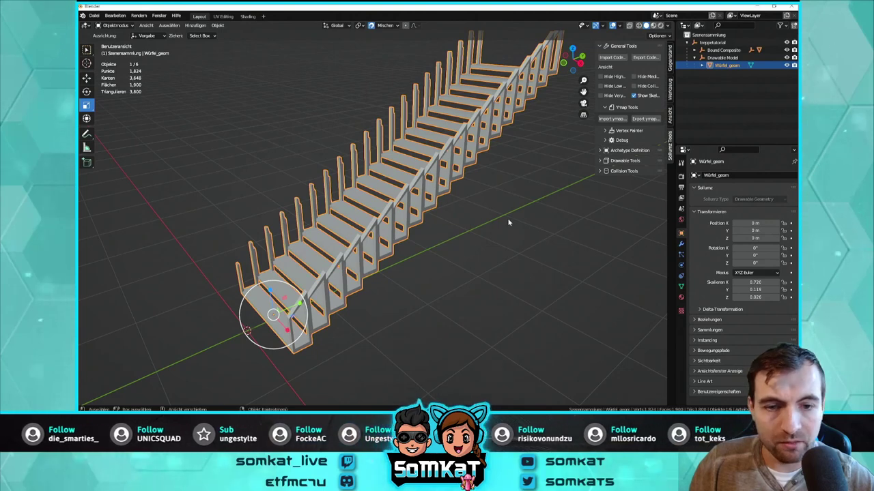
click(505, 216)
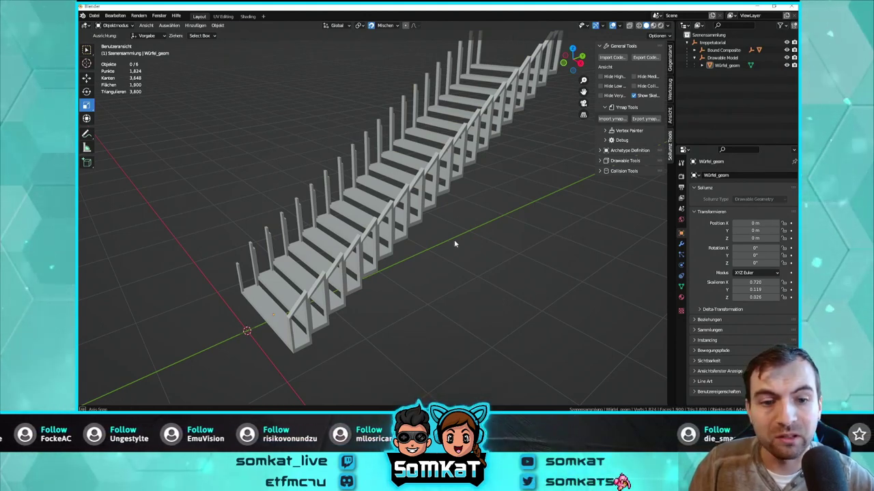
scroll(452, 244, down, 2)
scroll(452, 253, down, 2)
scroll(478, 238, down, 1)
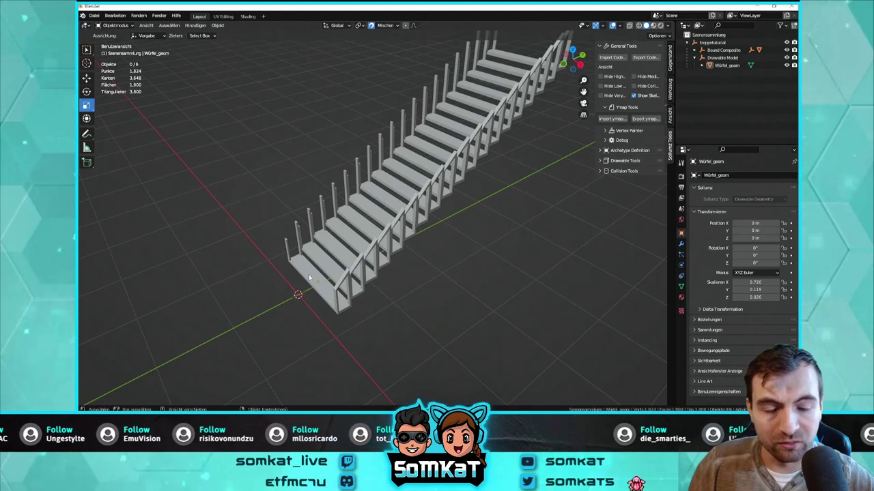
middle_drag(515, 52, 344, 268)
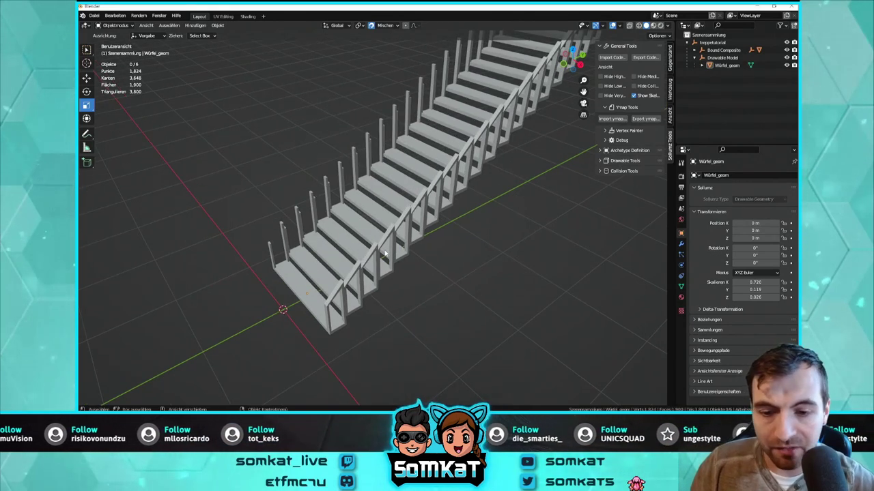
mouse_move(490, 166)
middle_down()
mouse_move(507, 190)
mouse_move(462, 226)
mouse_move(503, 182)
mouse_move(481, 210)
middle_up()
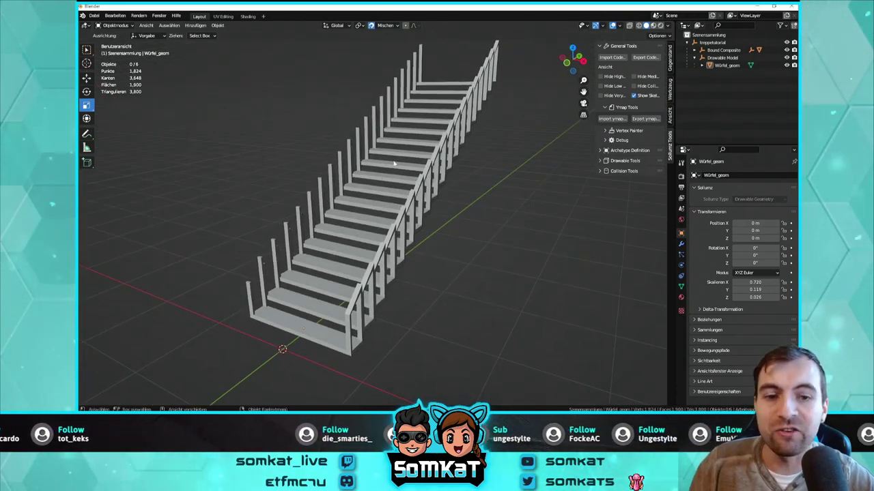
mouse_move(434, 103)
middle_down()
mouse_move(498, 166)
mouse_move(481, 178)
middle_up()
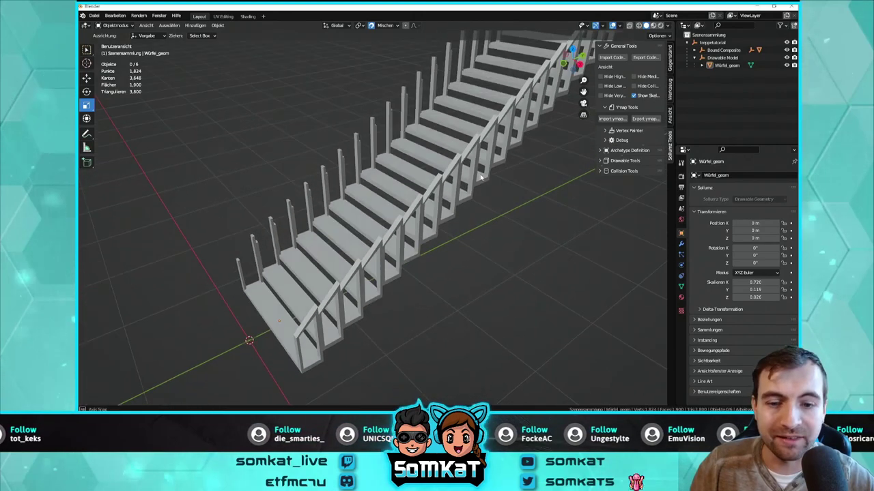
mouse_move(503, 241)
middle_down()
mouse_move(499, 211)
mouse_move(483, 238)
mouse_move(501, 234)
middle_up()
click(354, 195)
click(499, 232)
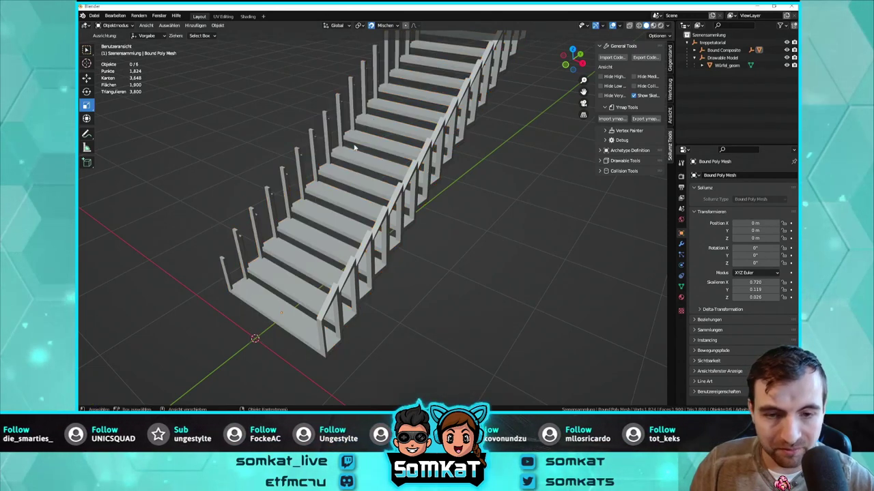
mouse_move(445, 227)
middle_down()
mouse_move(464, 262)
mouse_move(494, 201)
middle_up()
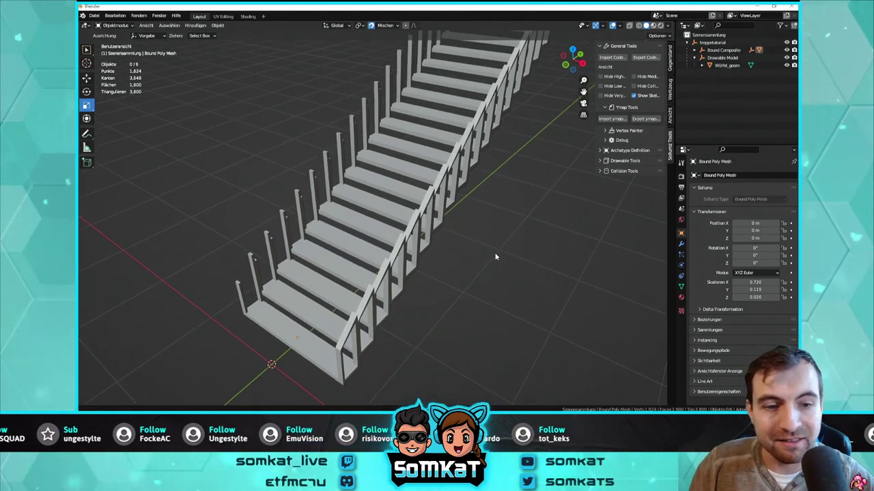
click(682, 298)
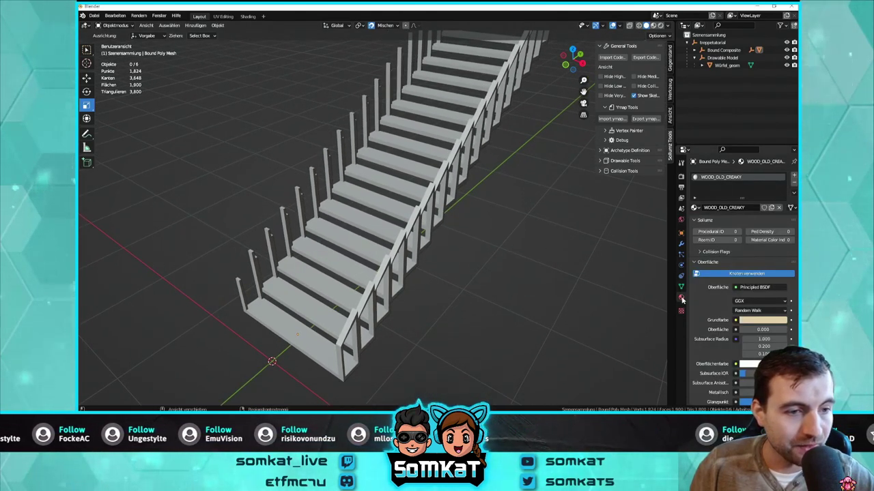
Select Würfel_geom and create a DEFAULT Sollumz shader material on it
click(682, 234)
click(726, 65)
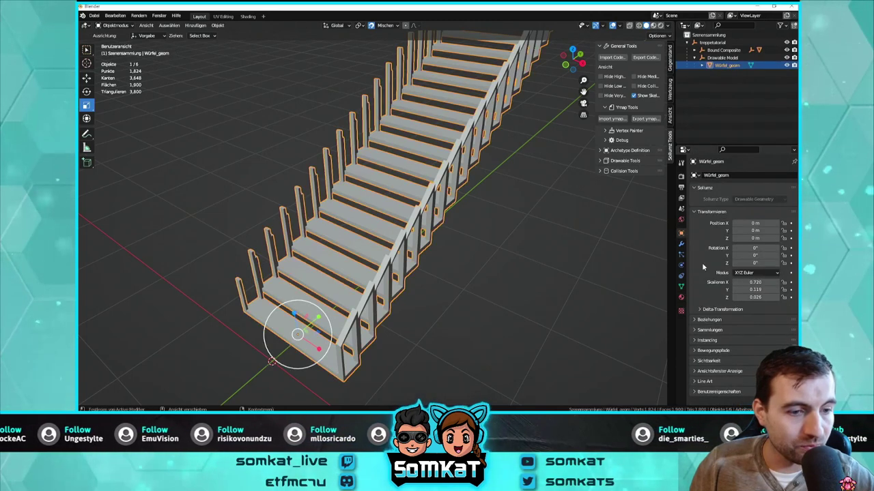
click(680, 300)
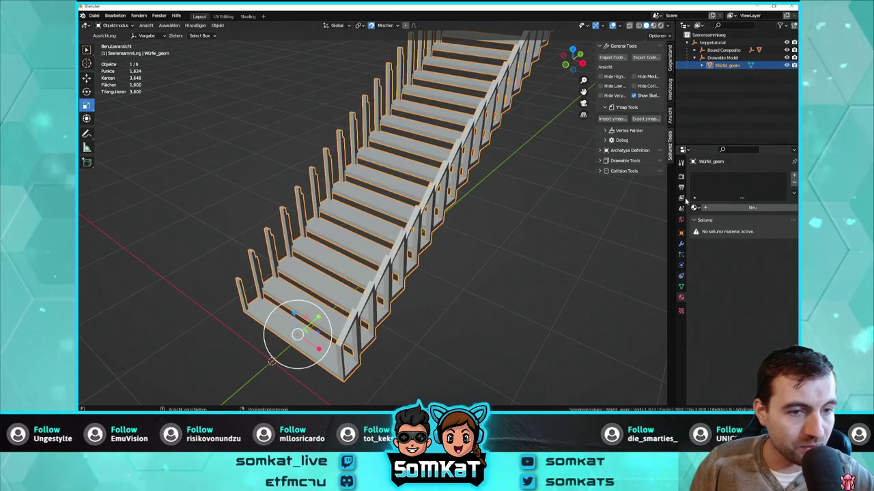
click(610, 160)
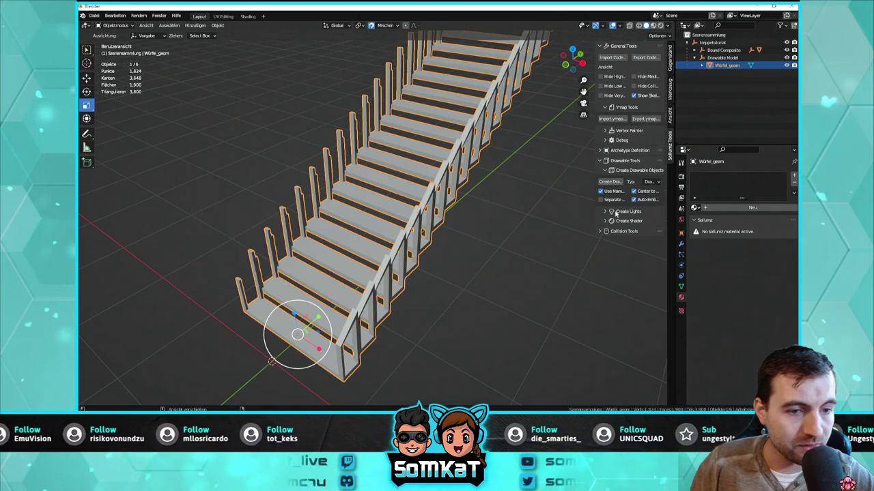
click(611, 220)
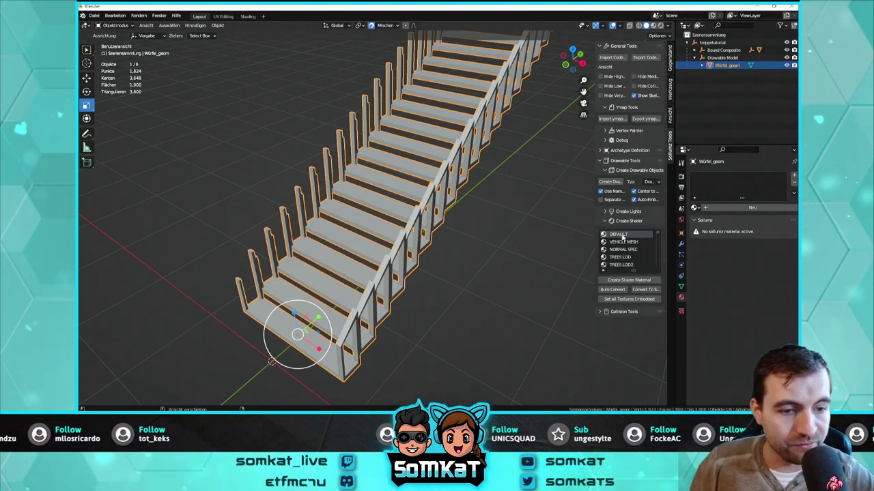
click(618, 284)
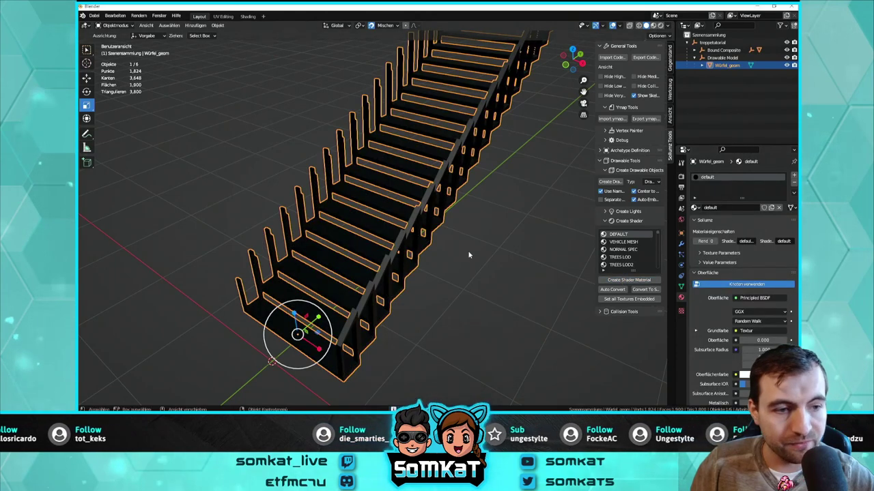
Inspect the shaded stairs and the material's texture parameters, then switch to the Shading workspace
middle_drag(459, 204, 426, 203)
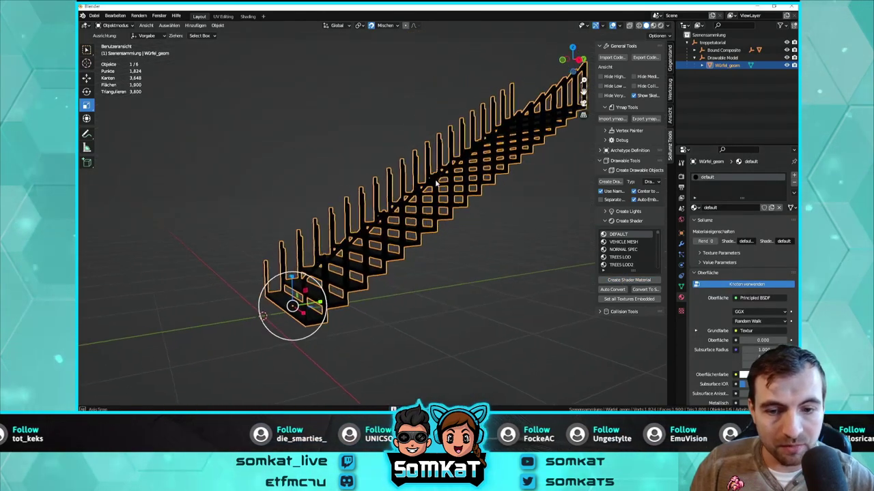
mouse_move(412, 216)
middle_down()
mouse_move(409, 226)
mouse_move(463, 198)
mouse_move(478, 205)
middle_up()
scroll(464, 198, down, 3)
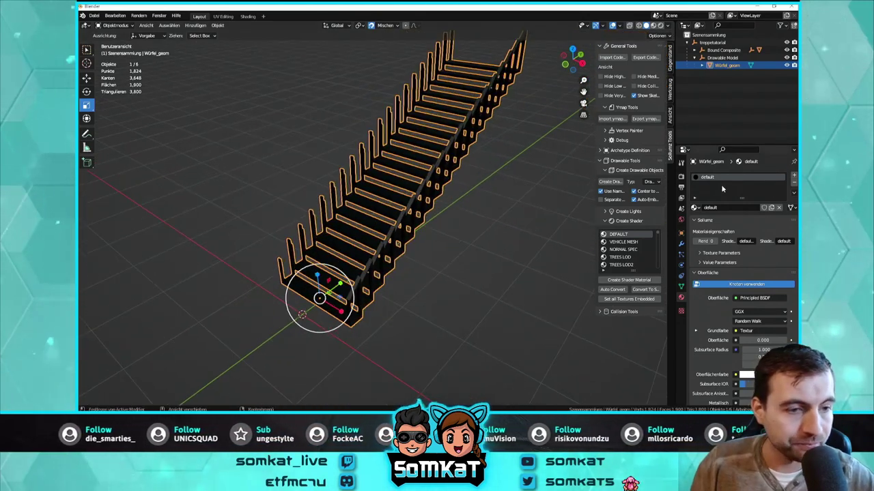
click(699, 253)
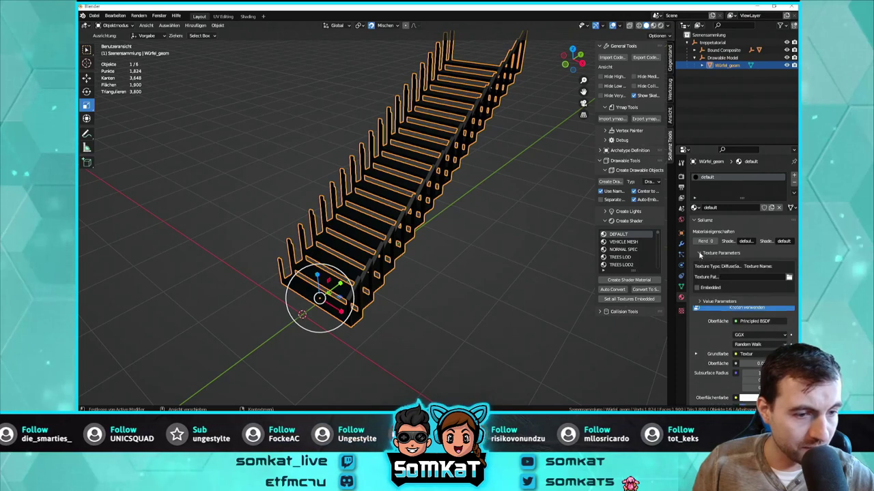
click(248, 16)
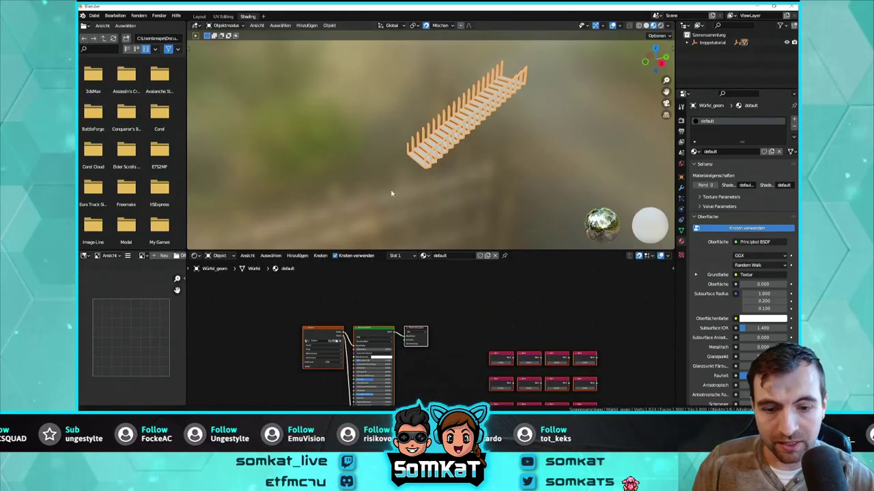
Load vipl_hardwd_trop.dds from the Texturen/Holz folder as the base colour texture
click(336, 343)
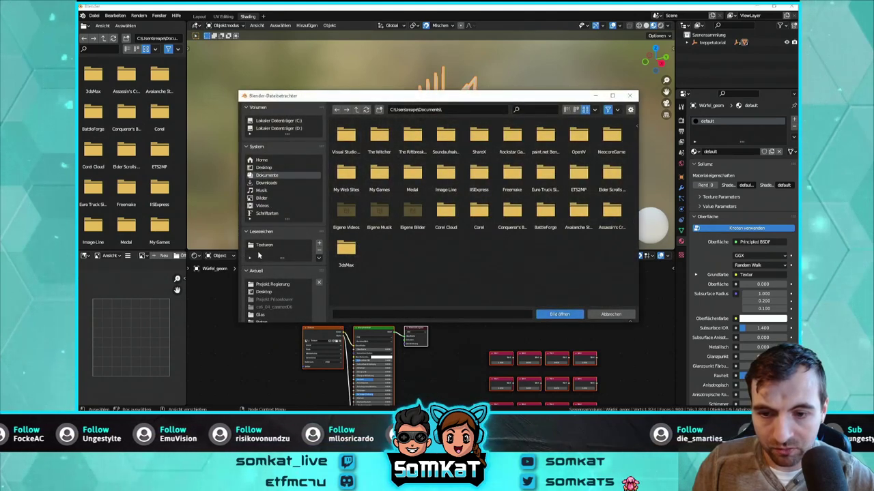
click(263, 245)
double_click(512, 137)
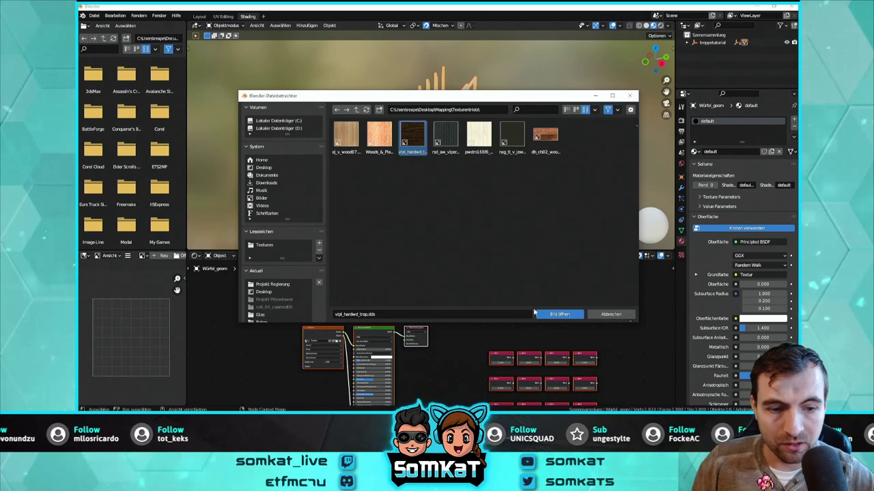
click(558, 314)
View the wood-textured stairs and select the collision mesh with the WOOD_OLD_CREAKY material
middle_drag(429, 142, 456, 143)
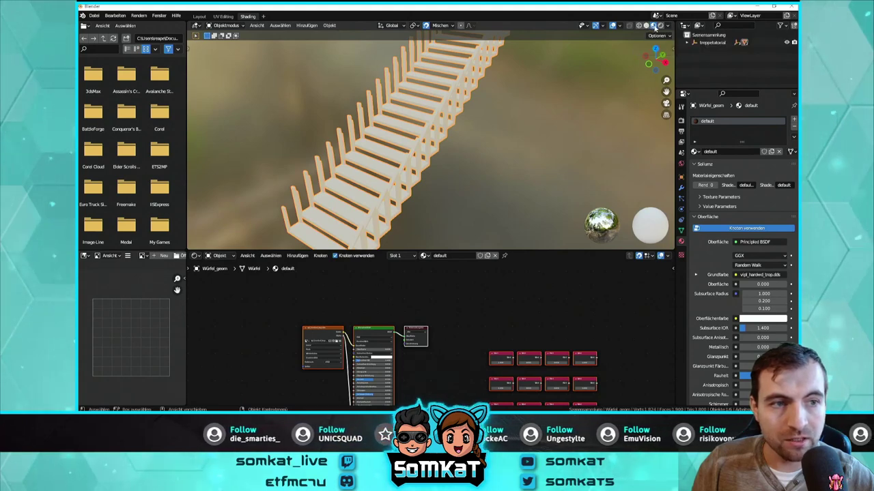
click(669, 26)
click(669, 26)
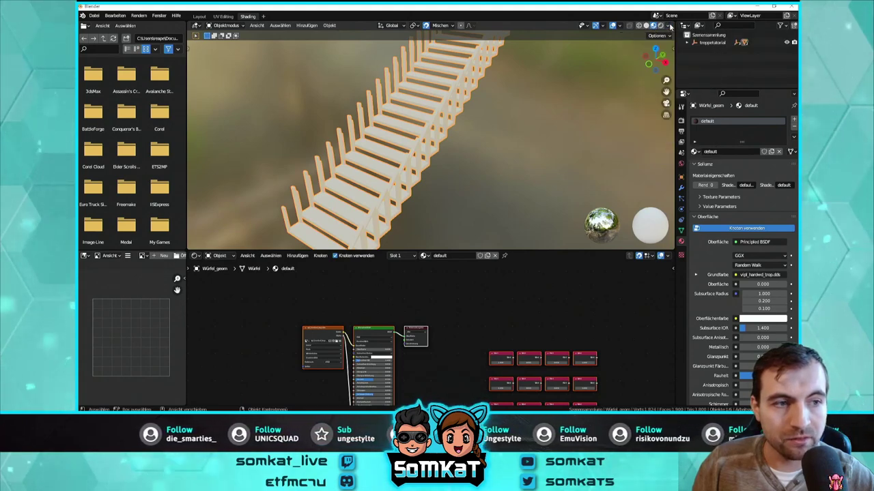
middle_drag(427, 303, 429, 308)
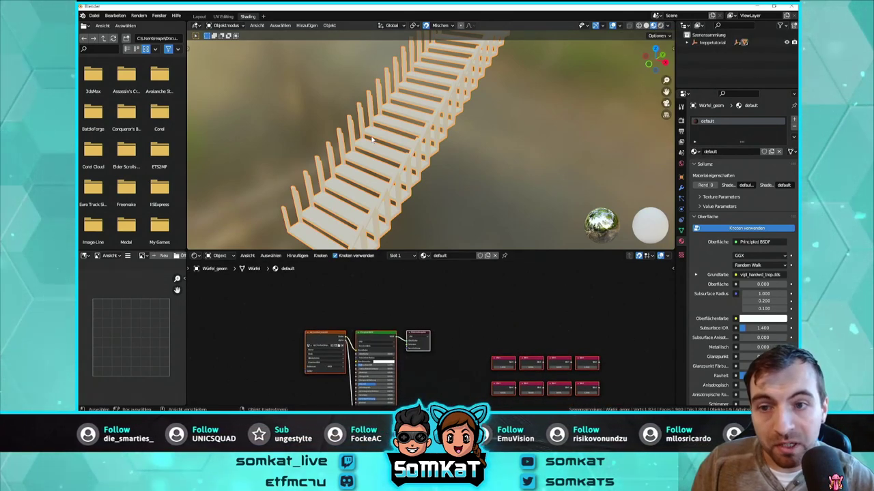
click(478, 51)
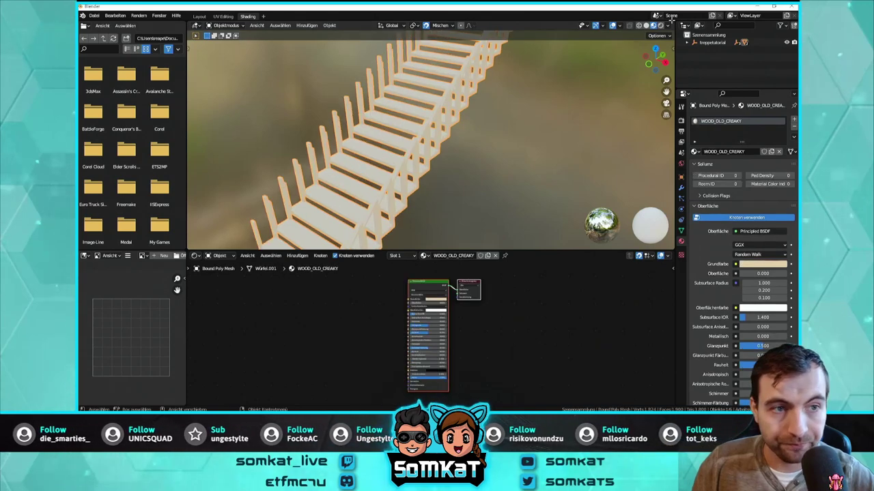
Expand treppetutorial and hide Bound Composite so the wood-textured steps are visible
middle_drag(519, 102, 491, 131)
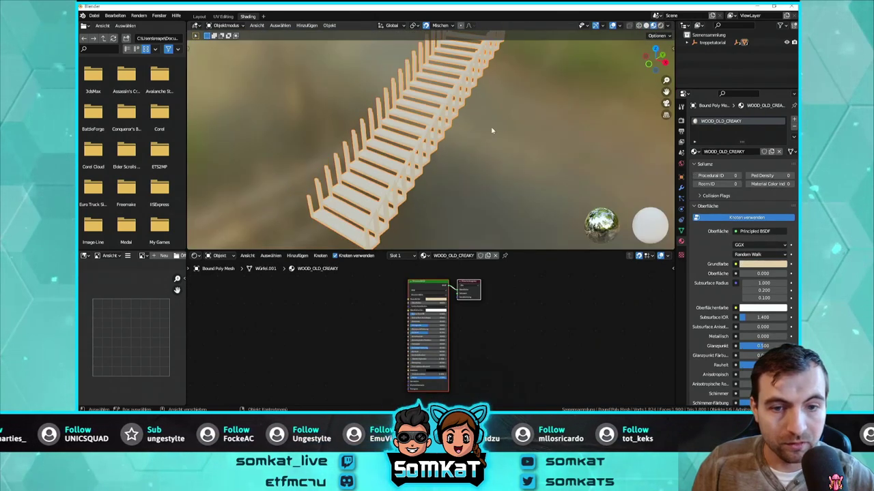
click(686, 43)
click(787, 51)
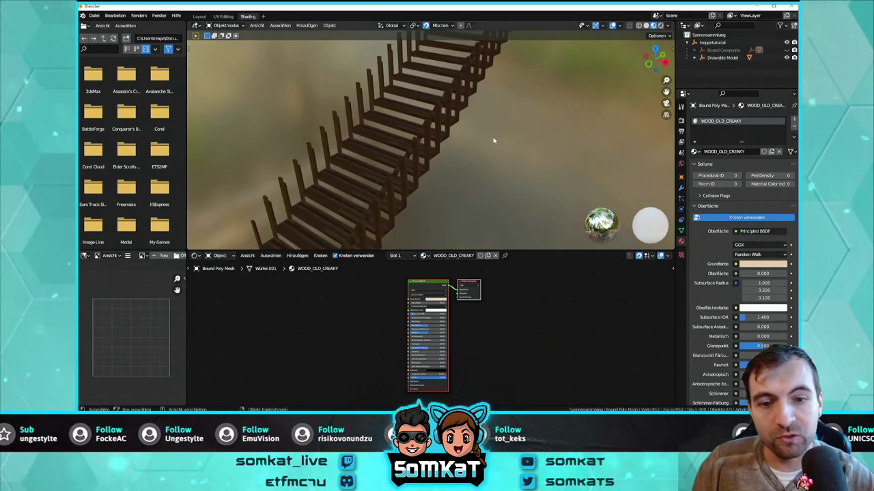
scroll(502, 116, up, 4)
scroll(502, 116, up, 5)
middle_drag(503, 116, 449, 152)
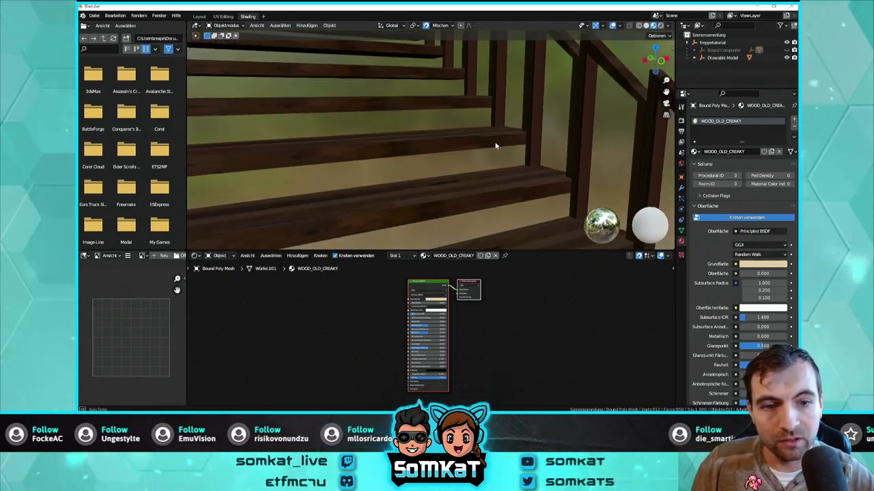
scroll(449, 152, down, 5)
mouse_move(449, 153)
middle_down()
mouse_move(444, 160)
mouse_move(457, 156)
mouse_move(453, 137)
mouse_move(442, 140)
mouse_move(455, 120)
mouse_move(444, 130)
middle_up()
scroll(444, 161, up, 4)
scroll(452, 136, down, 3)
scroll(452, 137, up, 2)
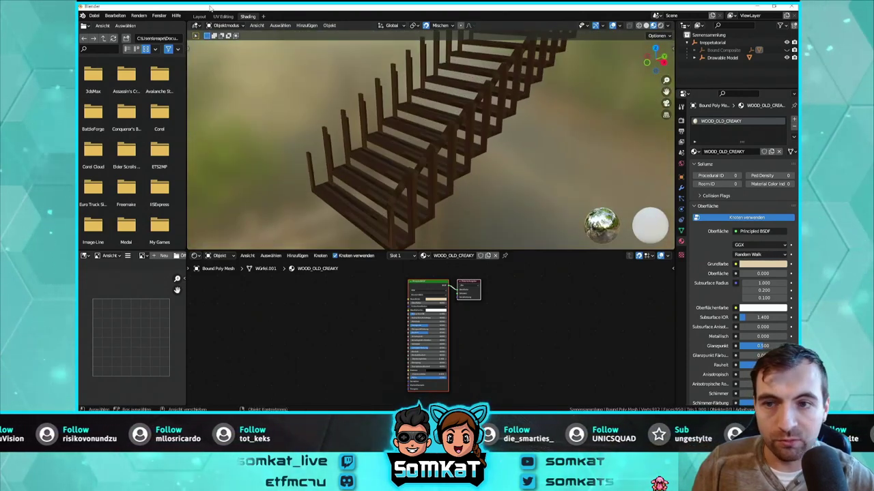
In the Layout workspace, look around the staircase and briefly select then deselect Würfel_geom
key(ctrl+Page_Down)
mouse_move(330, 140)
middle_down()
mouse_move(382, 232)
mouse_move(496, 265)
mouse_move(491, 243)
middle_up()
click(382, 232)
scroll(382, 232, up, 3)
click(494, 261)
scroll(495, 261, down, 4)
scroll(492, 242, up, 2)
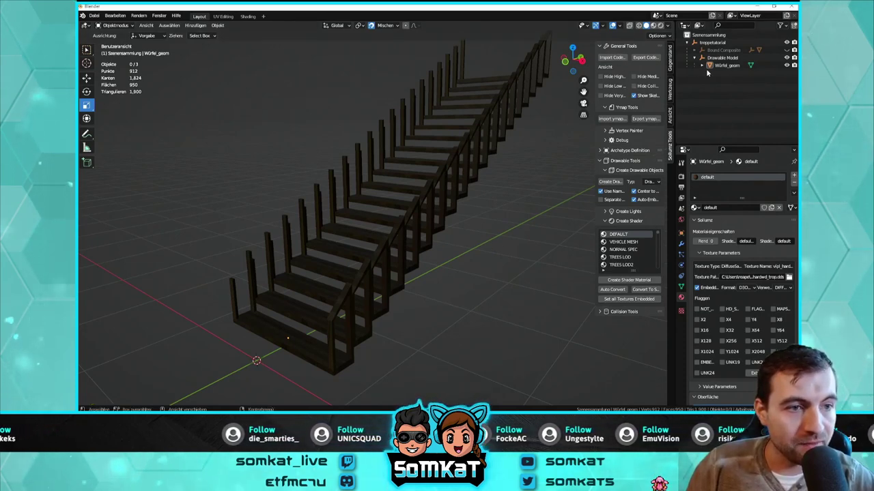
Select the entire treppetutorial hierarchy with Select Hierarchy
click(787, 49)
click(713, 42)
right_click(709, 42)
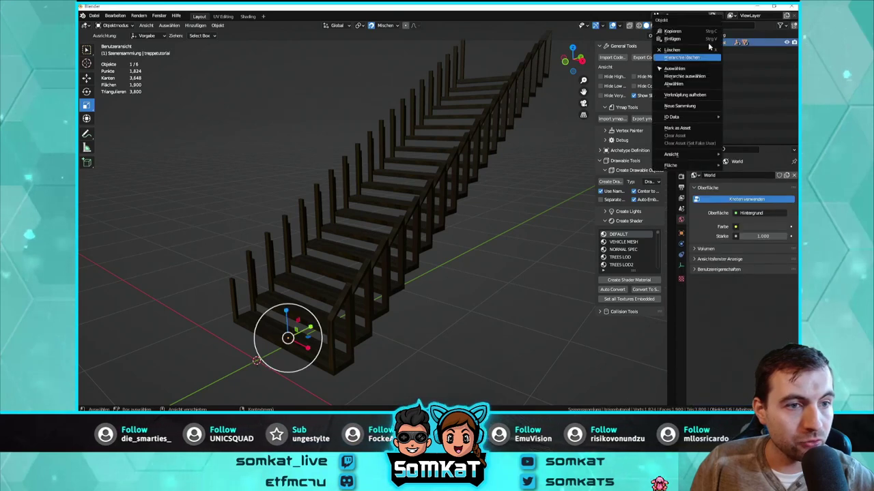
click(685, 76)
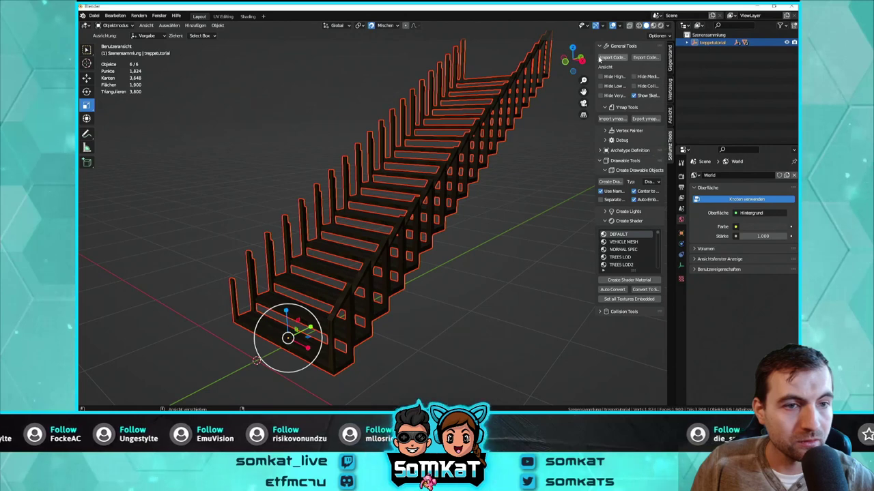
Export the selected staircase as CodeWalker XML to the Desktop
click(645, 58)
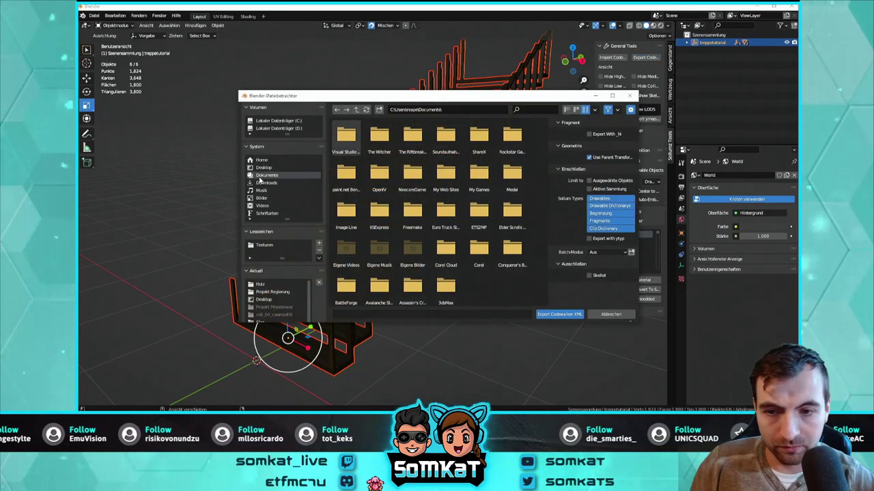
click(287, 166)
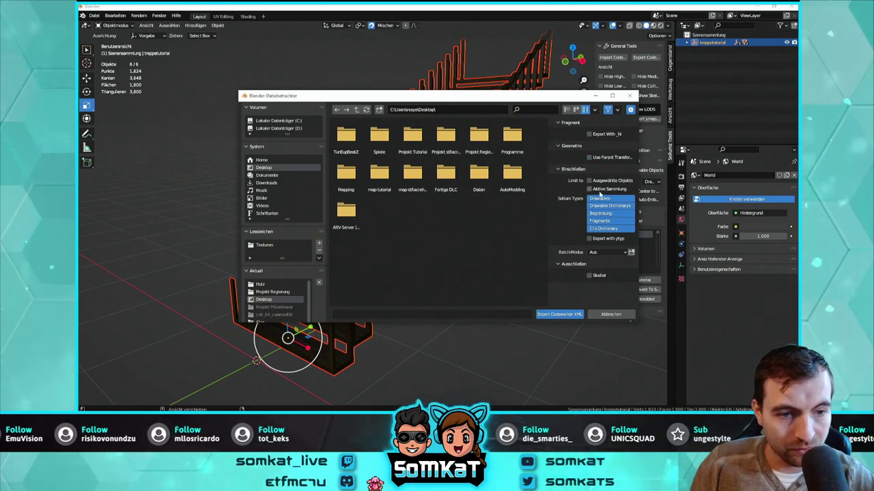
click(560, 316)
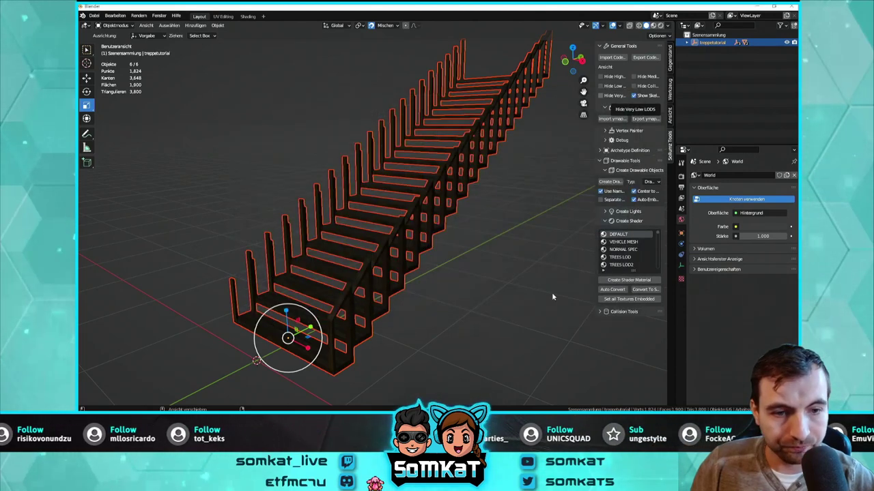
click(600, 161)
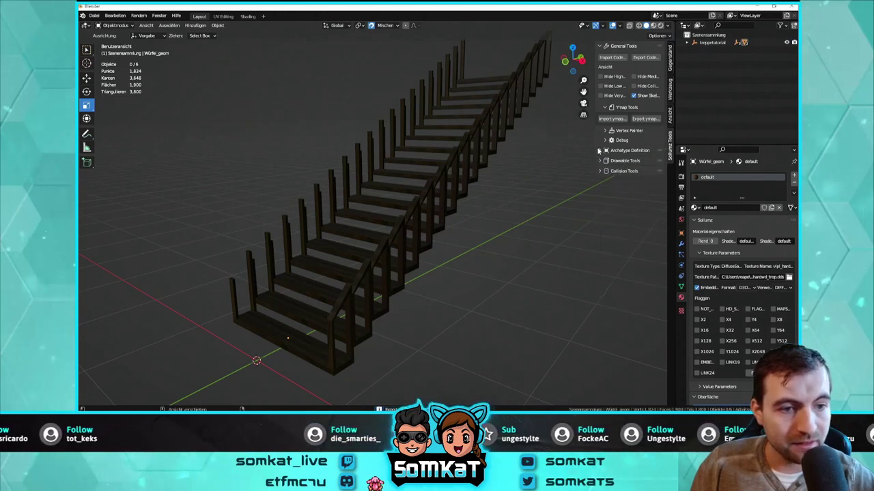
Create a new YTYP and name it treppe_ytyp
click(600, 150)
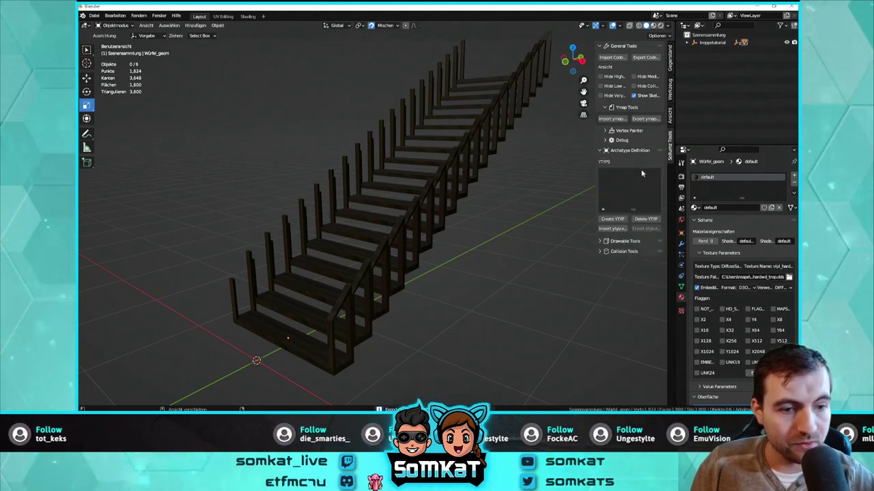
click(614, 220)
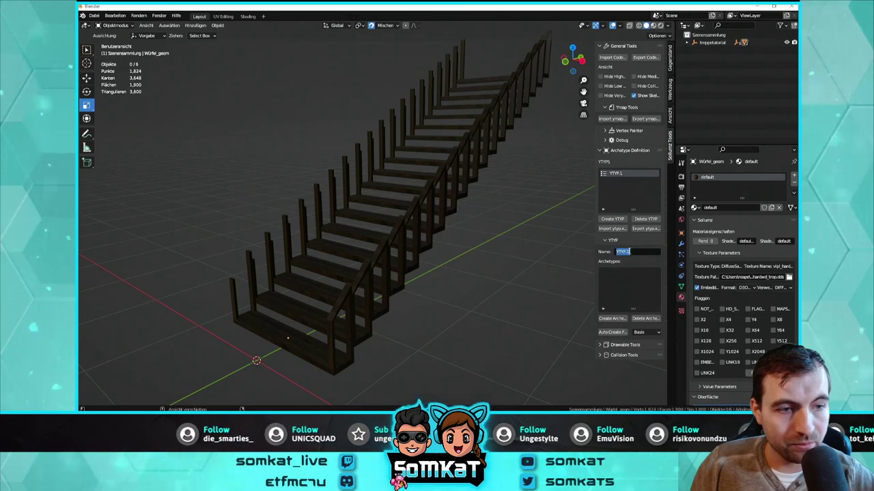
text(treppe_lan)
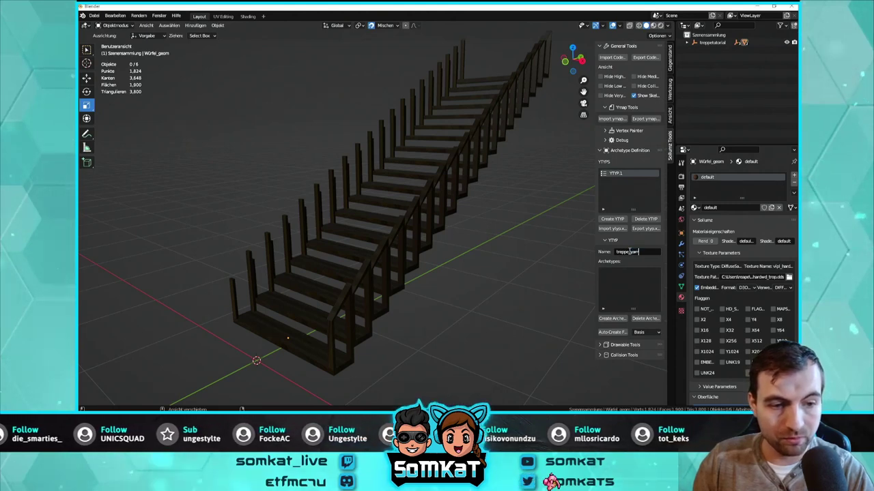
text(_ytyp)
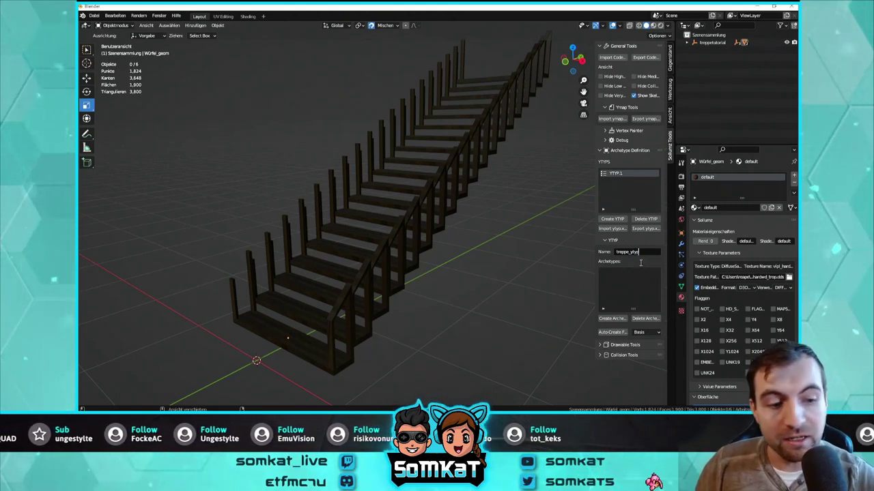
key(Return)
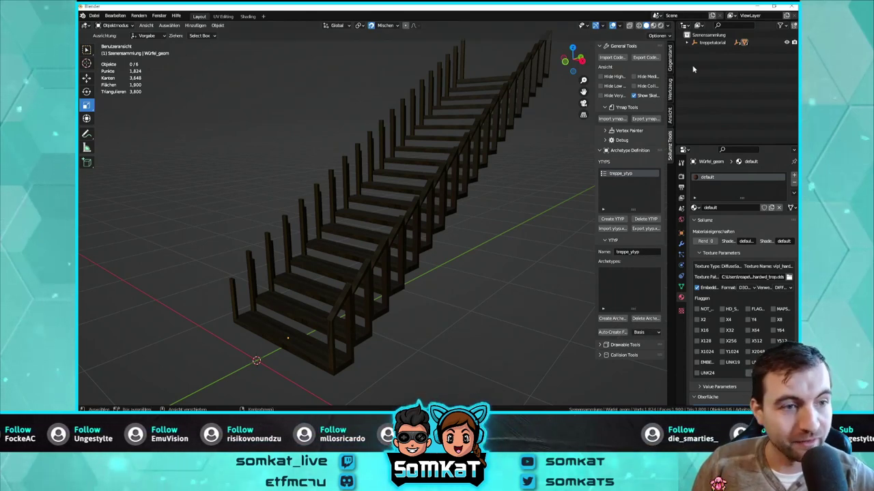
Add the selected treppetutorial object as an archetype and expand its properties
click(712, 43)
click(645, 332)
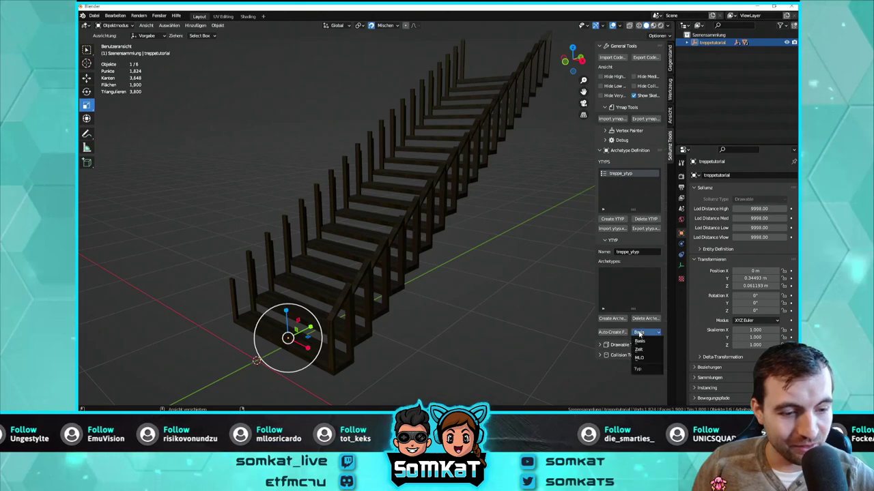
click(612, 332)
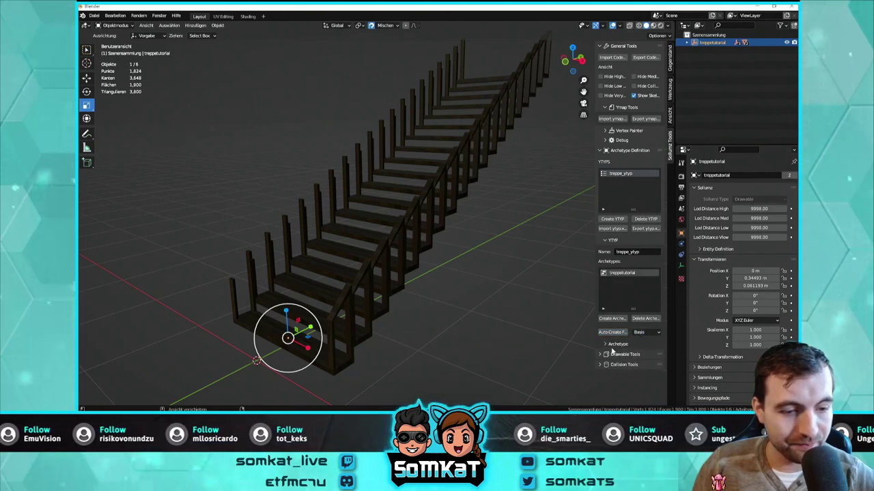
click(614, 344)
scroll(618, 327, down, 3)
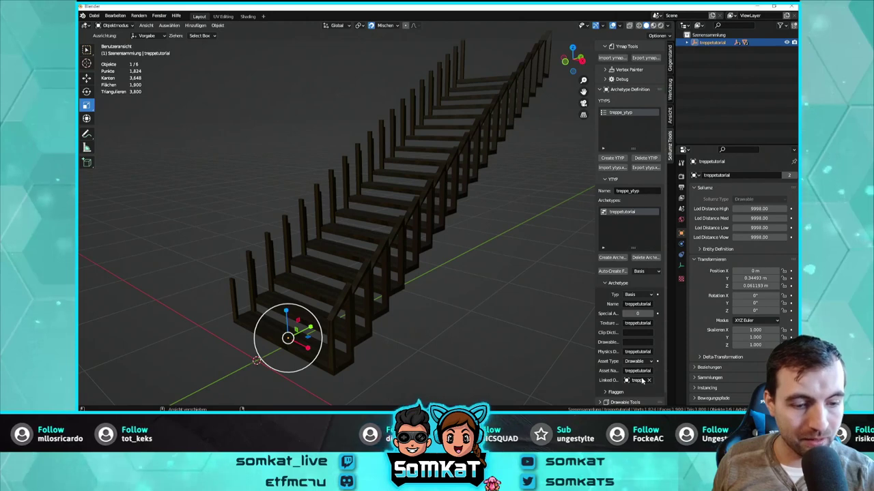
Link the archetype to treppetutorial and set its flags to Static only, giving value 32
key(ctrl+v)
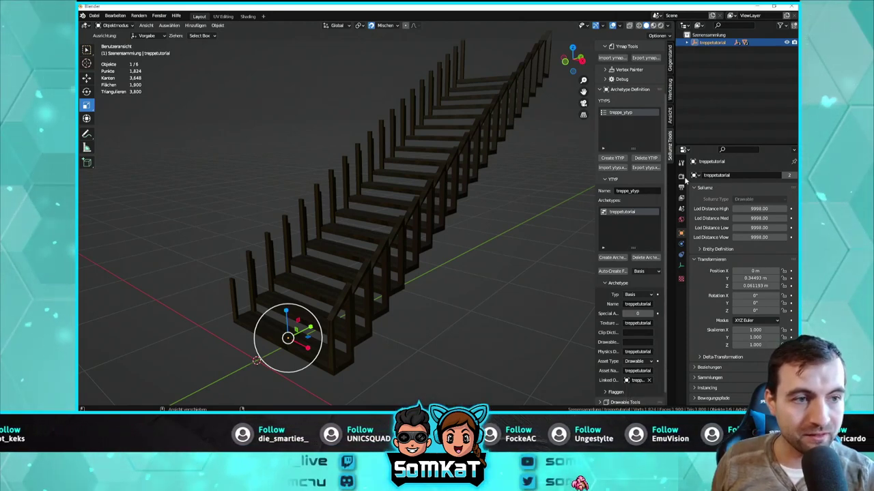
click(615, 391)
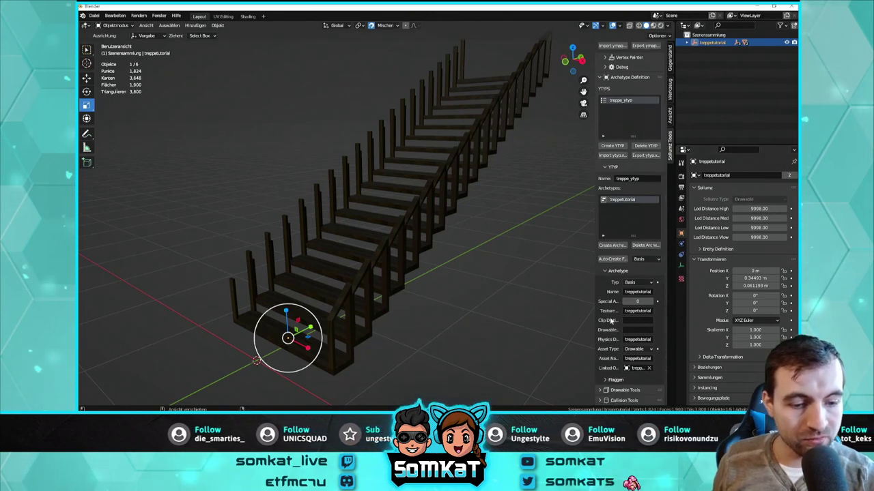
scroll(604, 332, down, 5)
scroll(607, 332, down, 1)
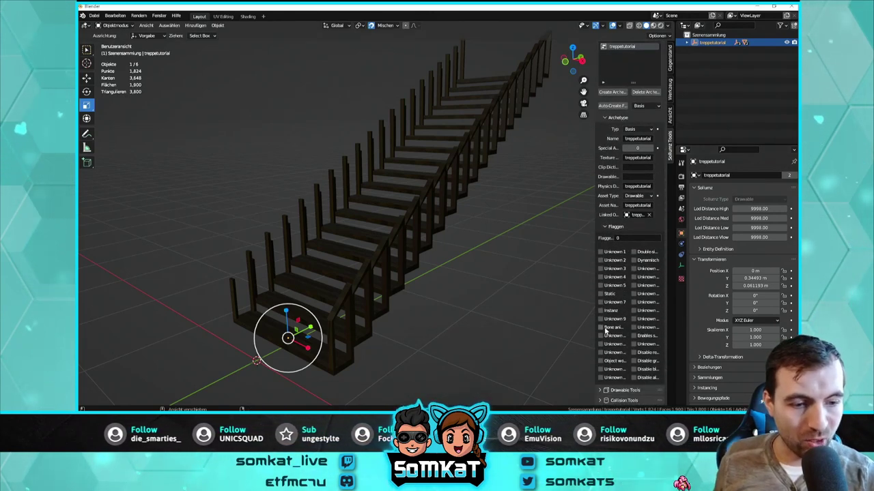
click(601, 294)
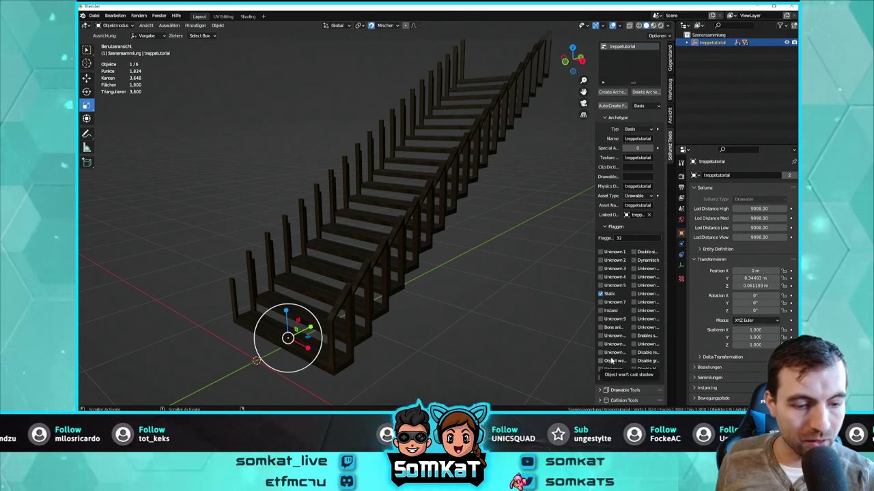
click(649, 363)
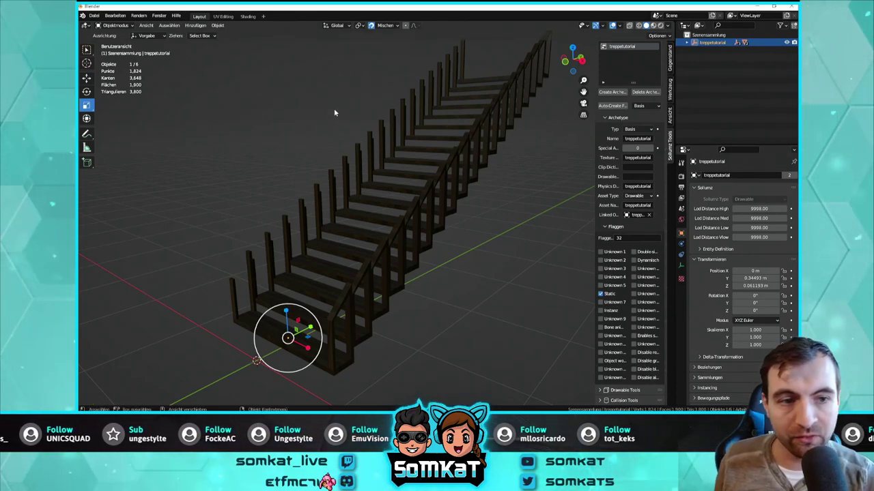
click(668, 27)
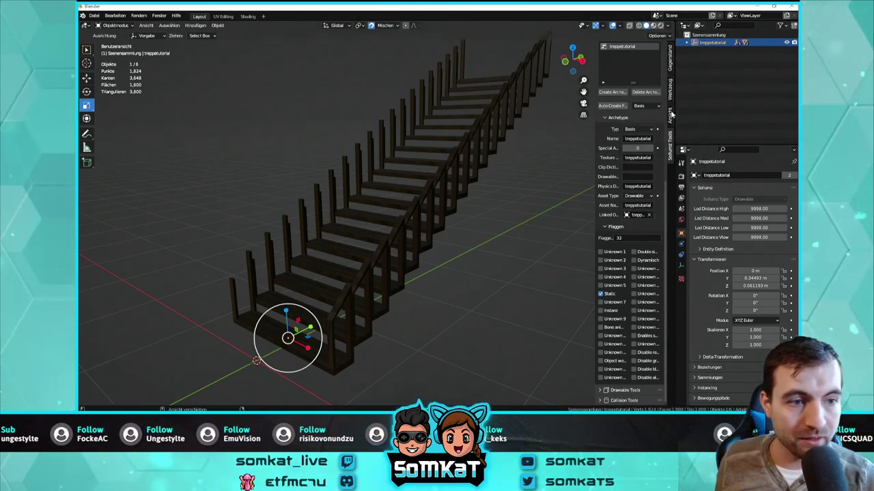
Select the treppetutorial hierarchy, expand it, and toggle Bound Composite visibility
right_click(710, 42)
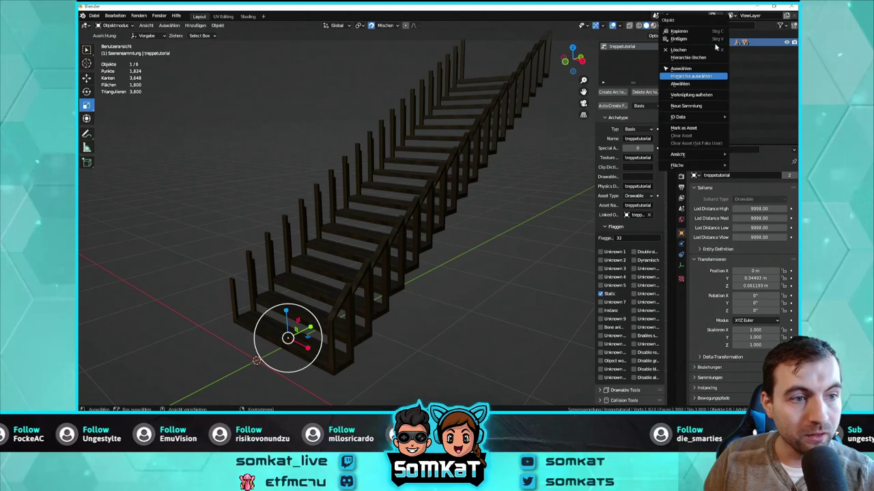
click(703, 76)
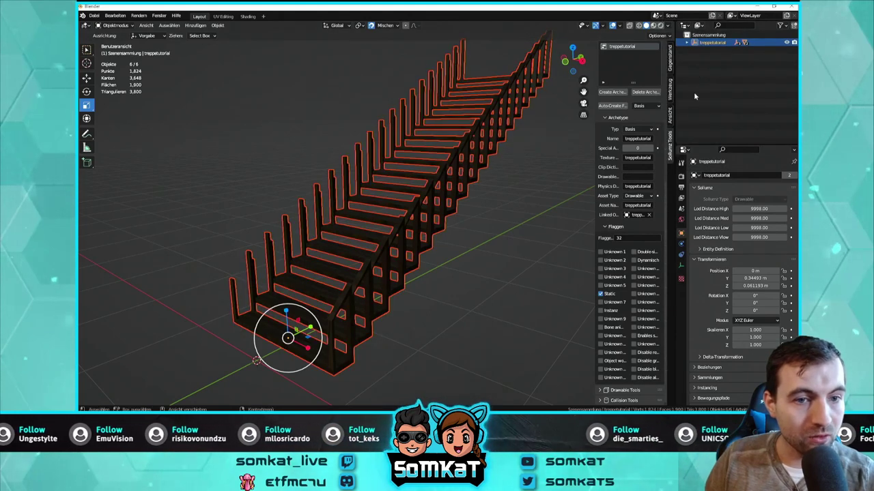
click(687, 42)
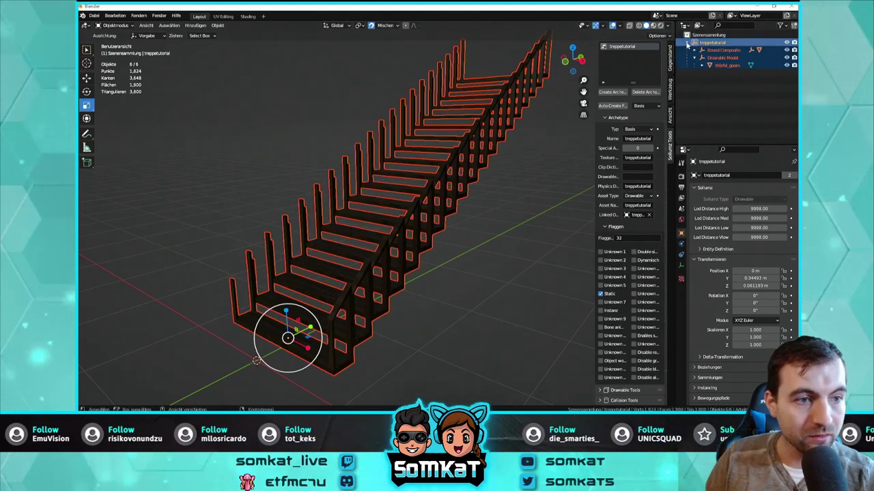
click(786, 50)
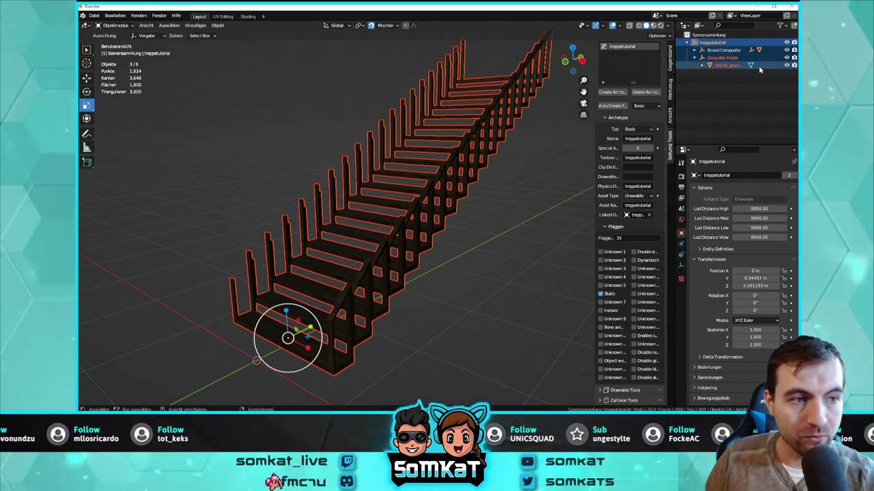
click(786, 57)
click(787, 58)
click(787, 61)
click(786, 60)
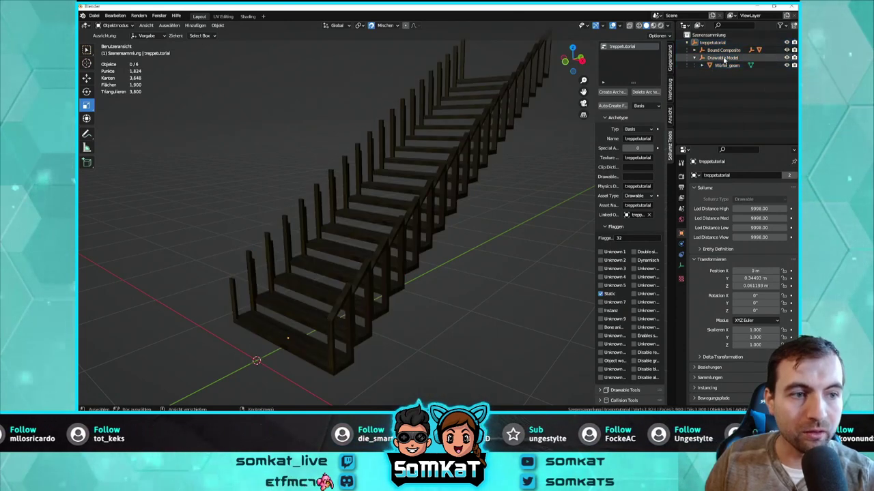
Reselect the whole treppetutorial hierarchy and bring up the Export ytyp file browser
click(695, 58)
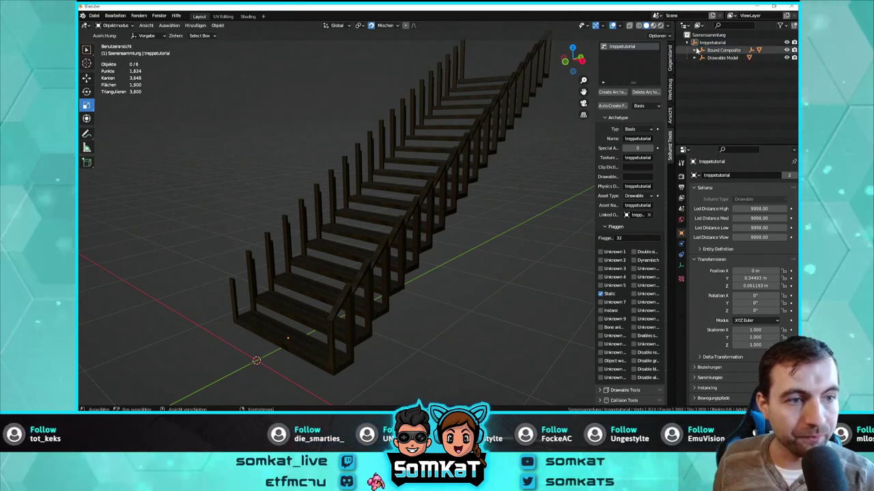
right_click(685, 43)
click(684, 77)
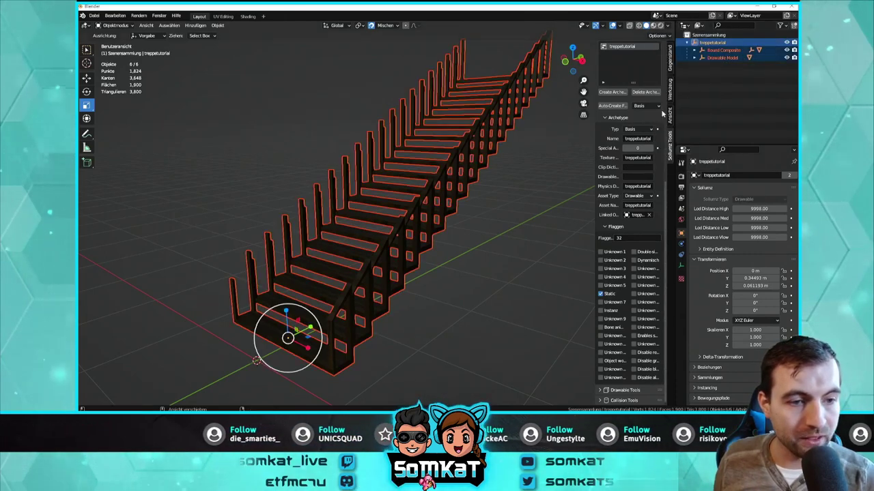
click(606, 119)
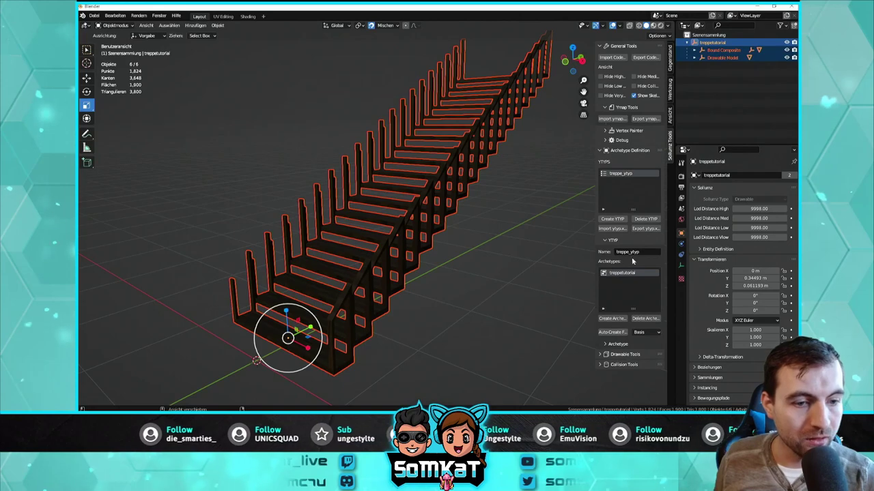
click(648, 230)
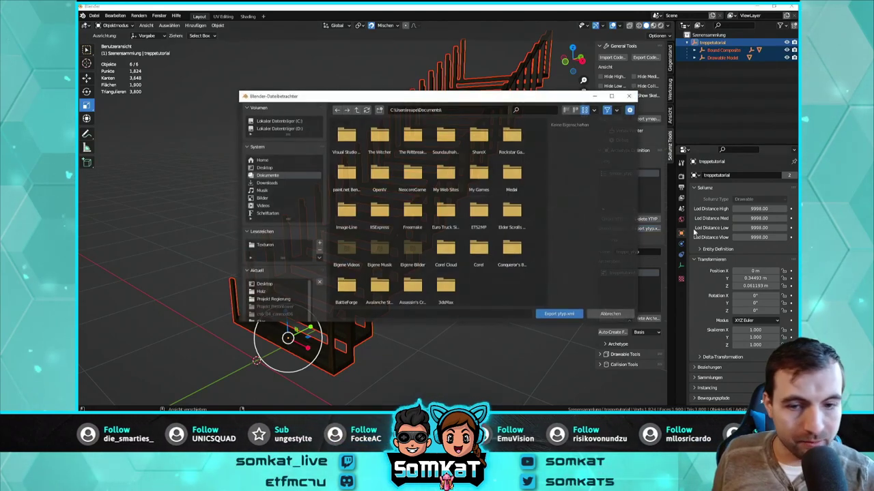
Export treppe_ytyp to the Desktop and paint the stair geometry red with the Vertex Painter
click(263, 167)
click(557, 317)
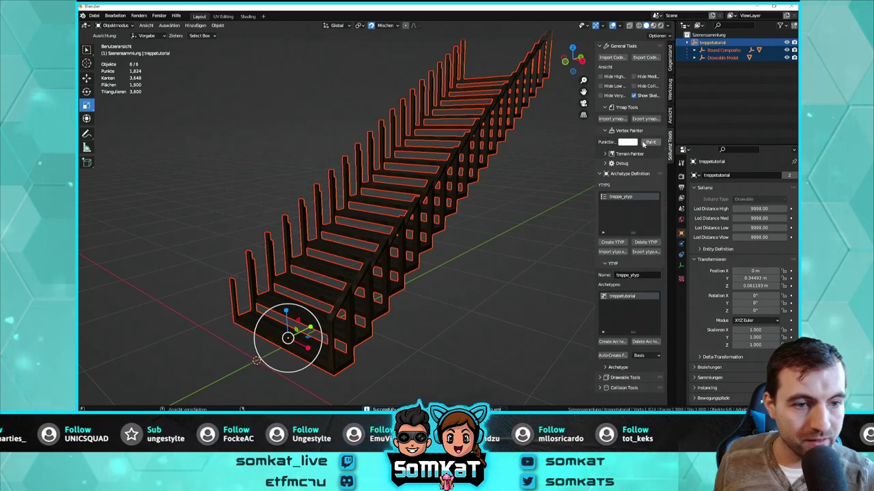
click(627, 142)
drag(653, 75, 651, 90)
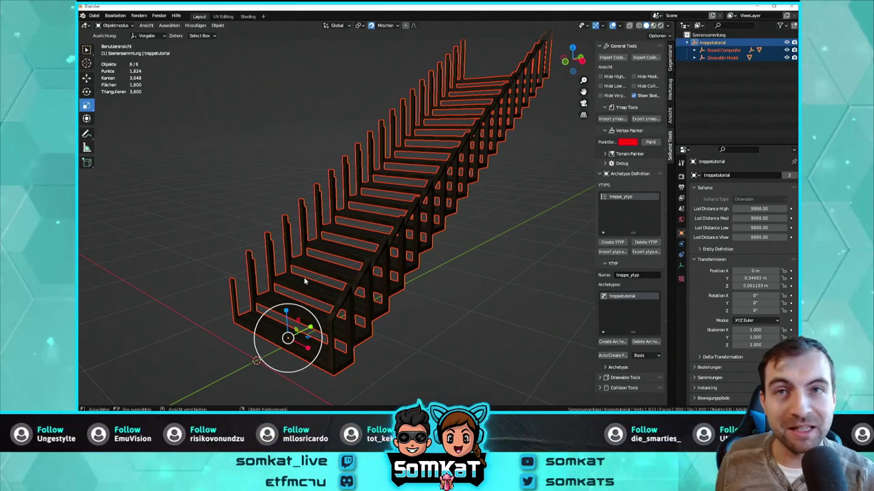
click(650, 142)
Check the red vertex colours in Attribute shading, then return the stairs to Texture display
click(669, 26)
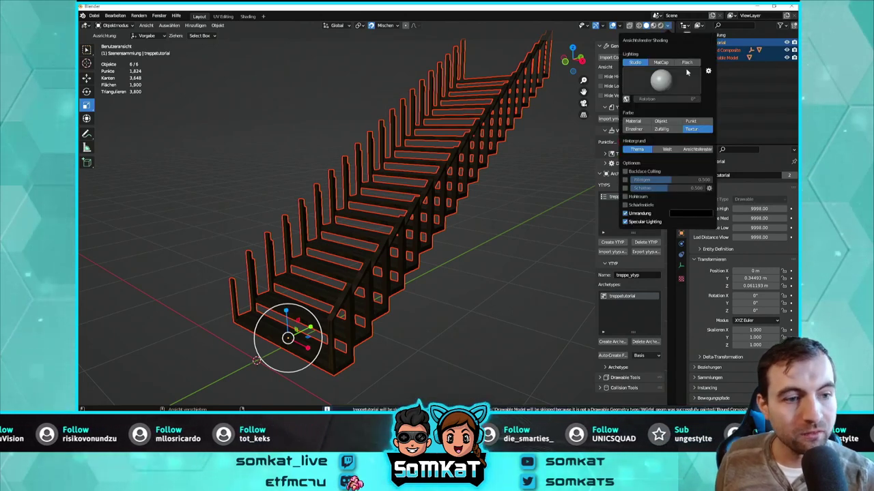
click(693, 122)
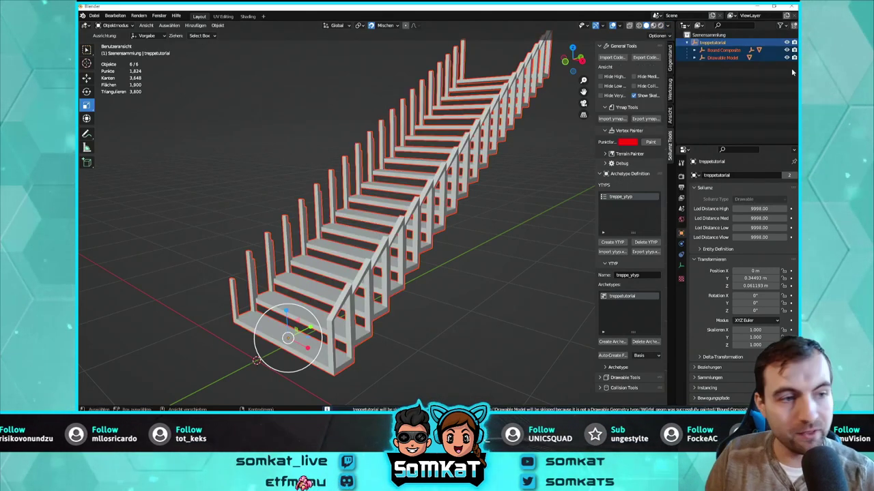
click(787, 50)
click(786, 50)
click(786, 50)
click(786, 50)
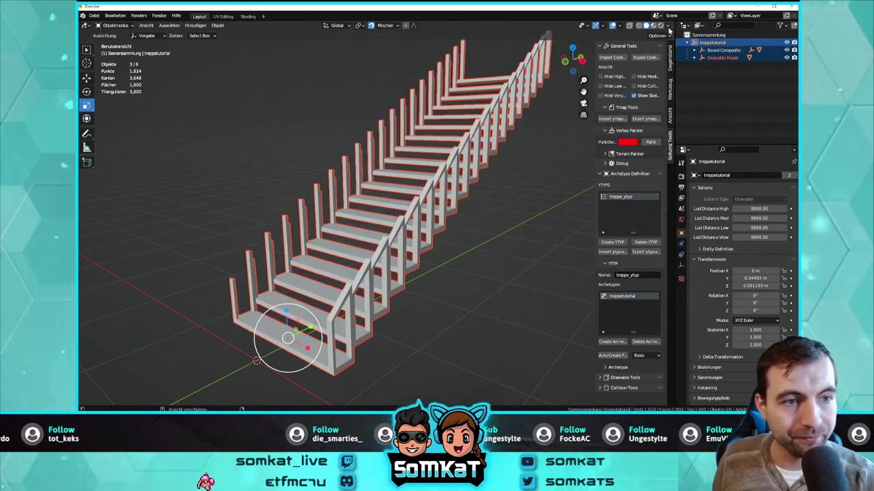
click(670, 25)
click(692, 131)
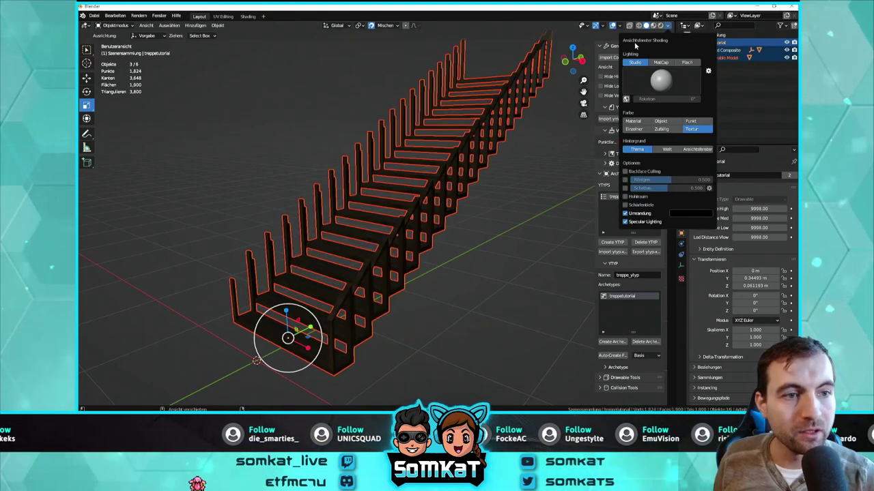
Select the whole treppetutorial hierarchy and start the CodeWalker XML export again
click(618, 46)
click(710, 42)
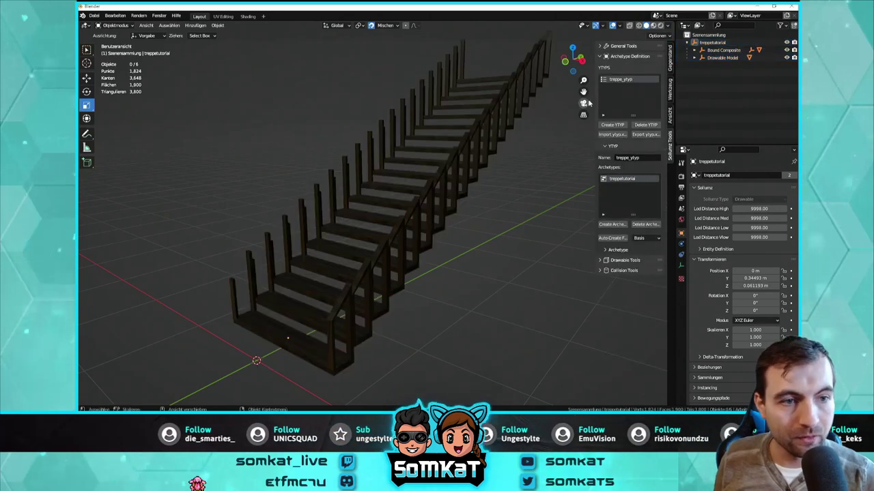
right_click(708, 43)
click(690, 76)
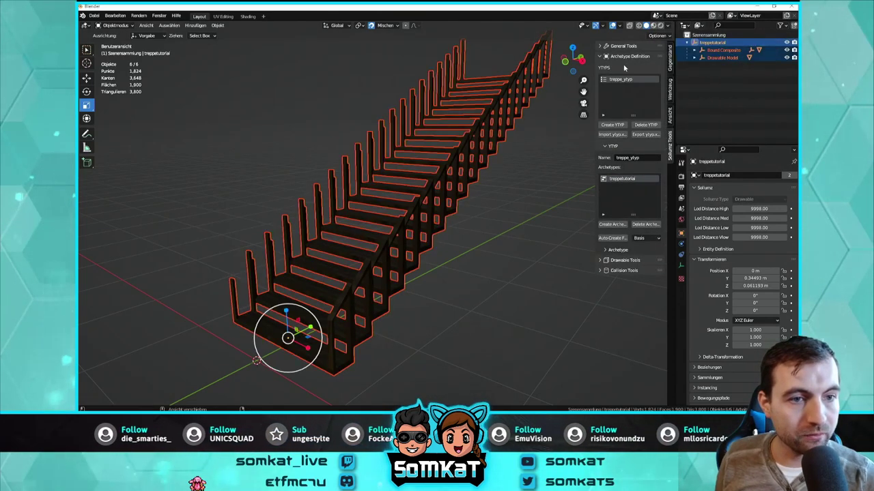
click(600, 56)
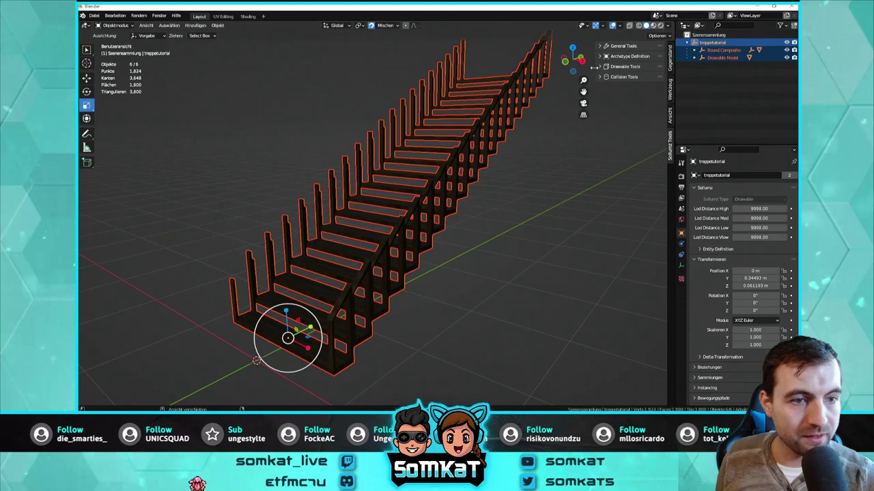
click(623, 46)
click(645, 57)
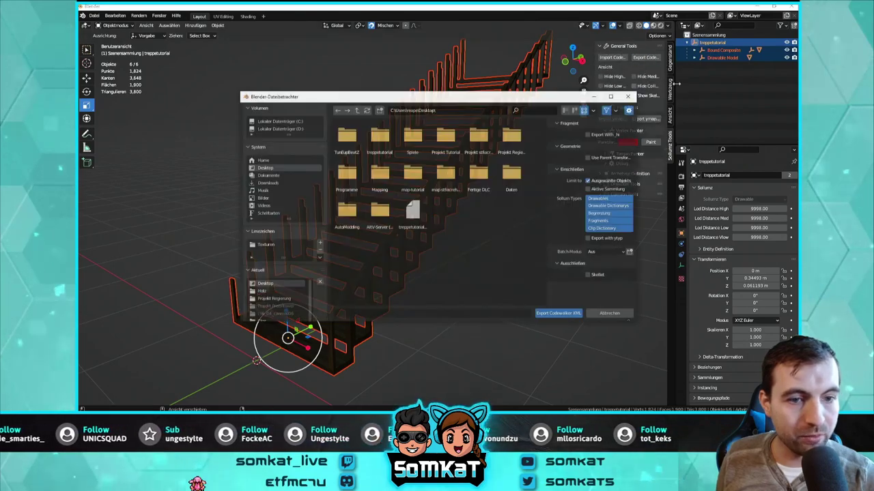
Export the wooden staircase to the Desktop as a CodeWalker XML drawable, then orbit around it
click(558, 314)
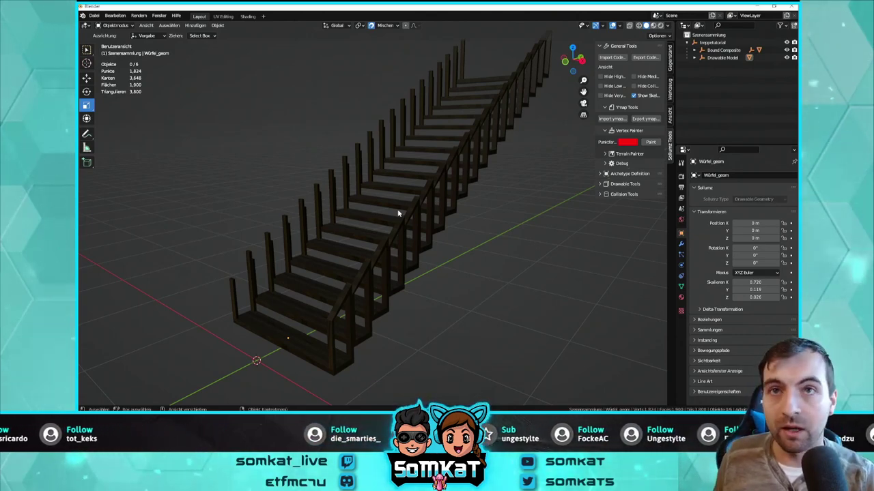
middle_drag(398, 213, 432, 144)
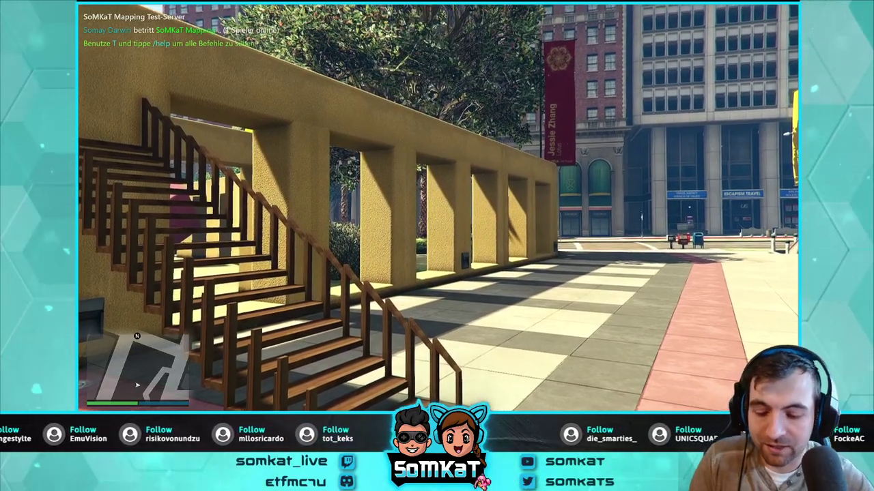
Walk the character across the plaza toward the building with the wooden stairs
key(w)
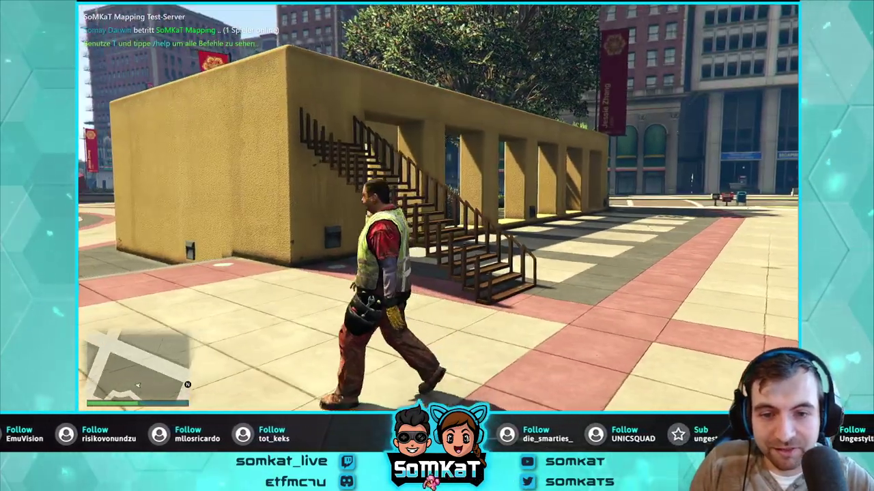
key(s)
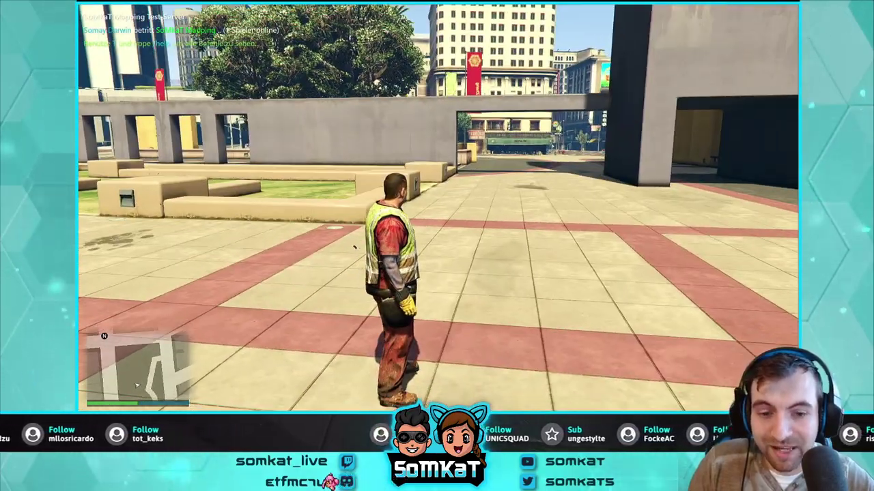
key(w)
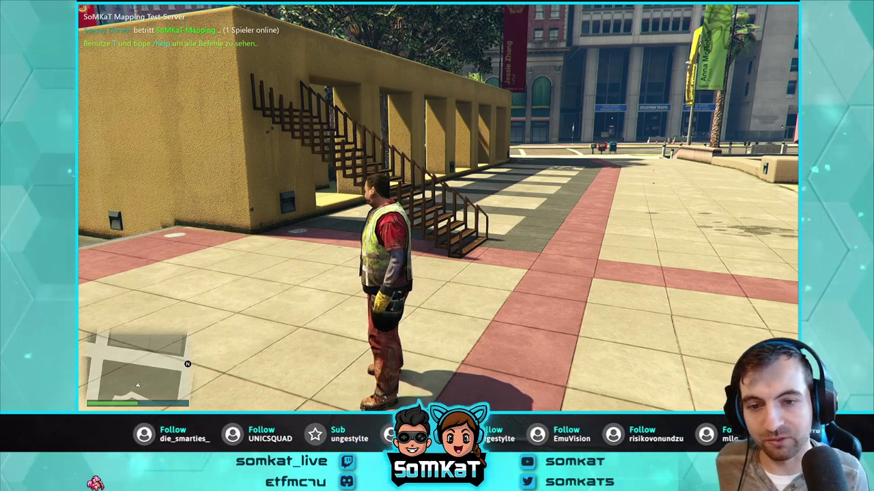
Sweep a free camera around the staircase and plaza, then return to Blender
key(F1)
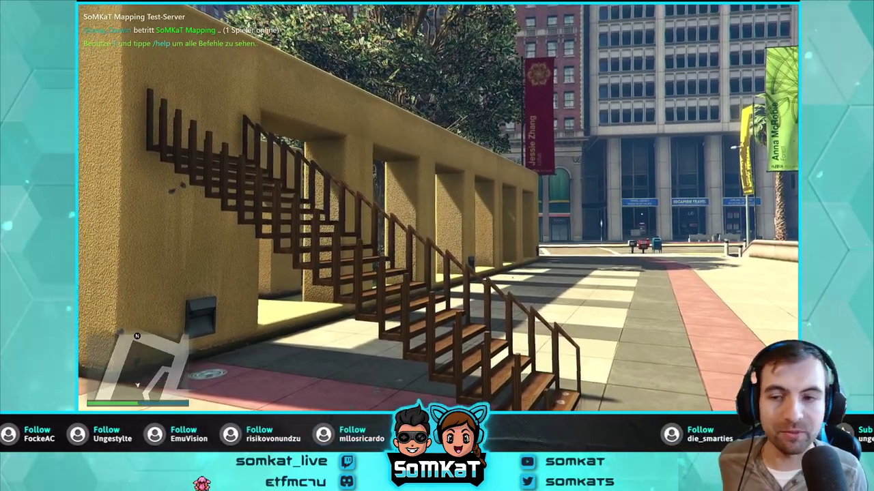
key(a)
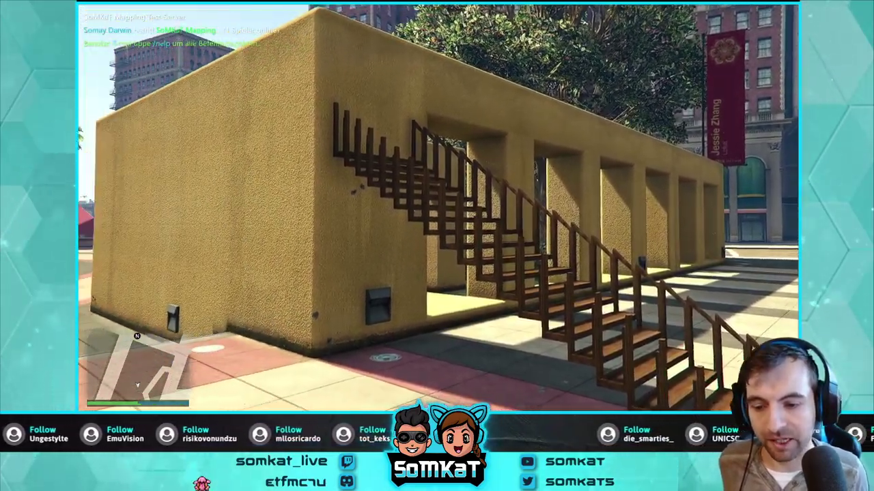
key(a)
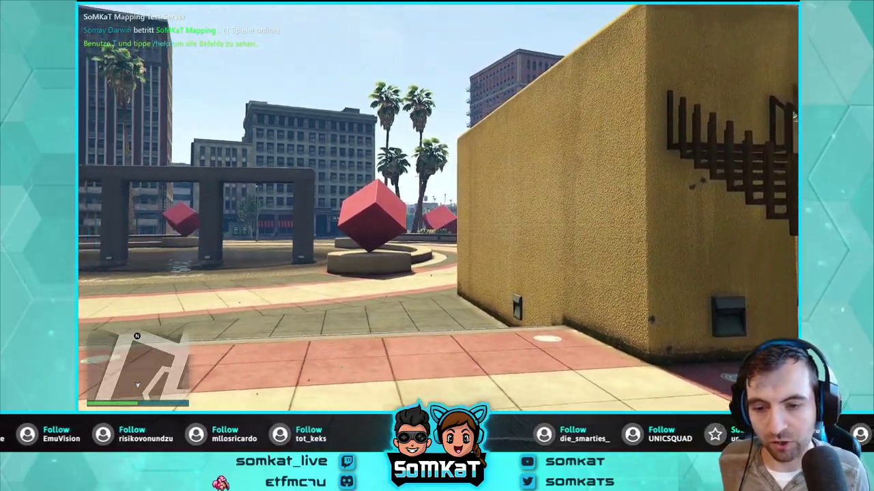
key(a)
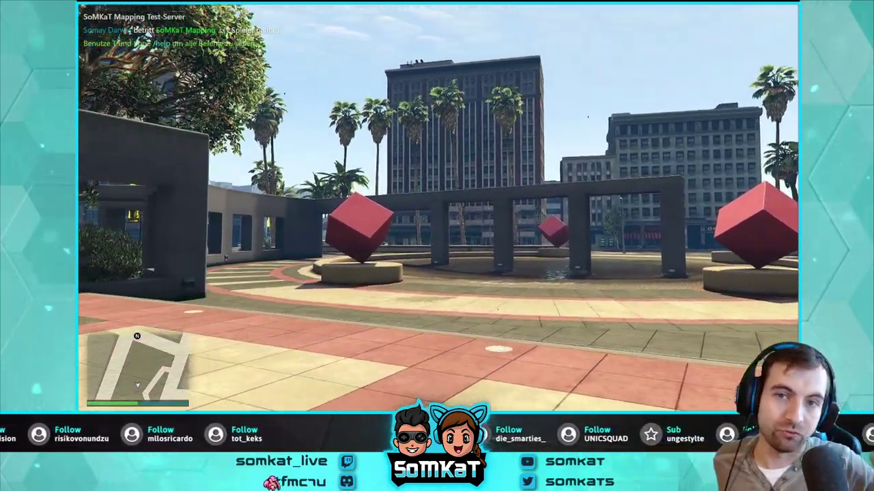
key(alt+Tab)
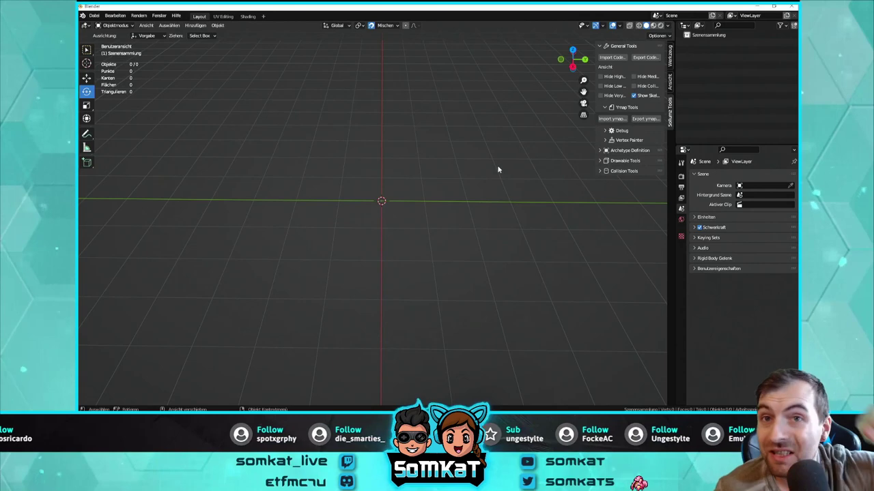
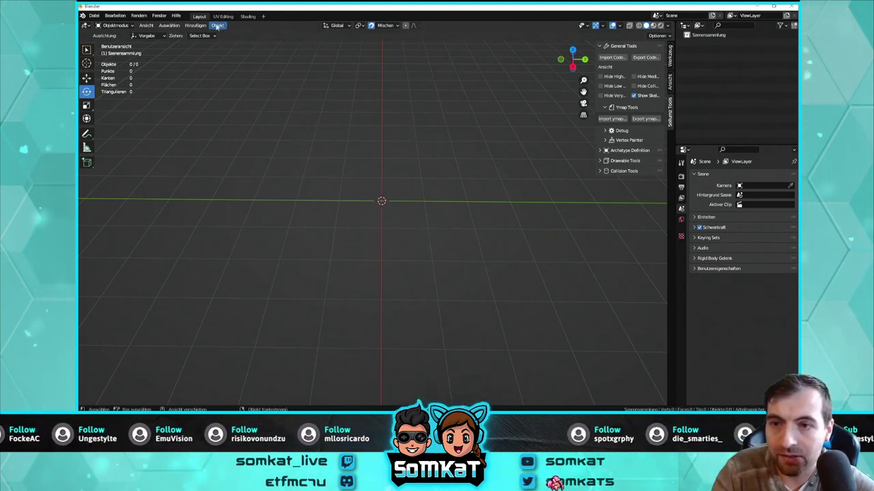
Add a circle mesh at the scene centre and orbit to view it at an angle
click(195, 26)
mouse_move(212, 34)
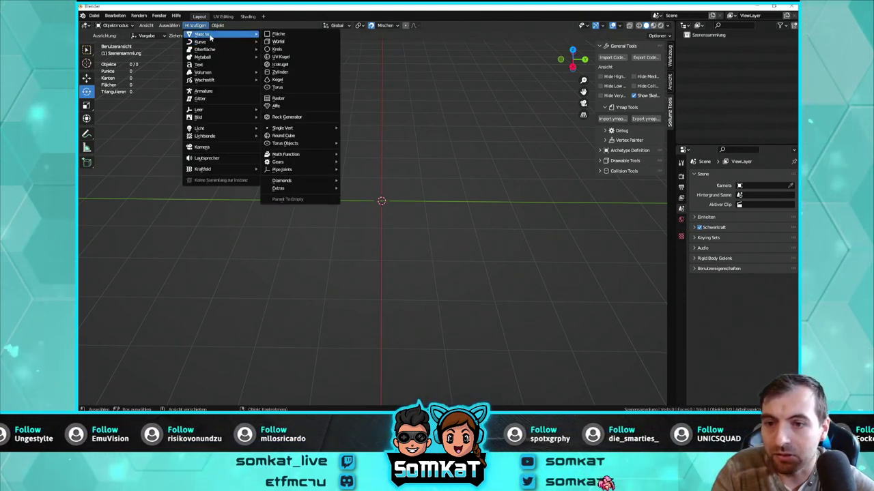
click(277, 49)
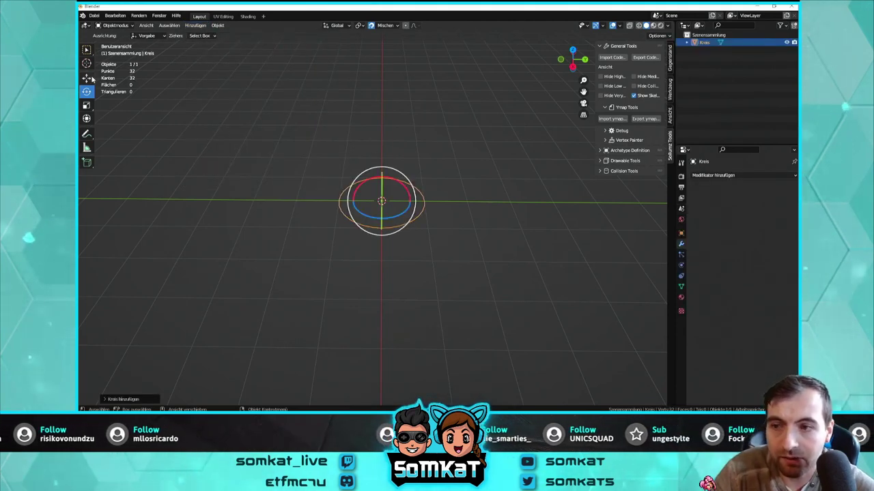
click(86, 78)
mouse_move(316, 144)
middle_down()
mouse_move(477, 218)
mouse_move(396, 234)
middle_up()
scroll(414, 258, up, 3)
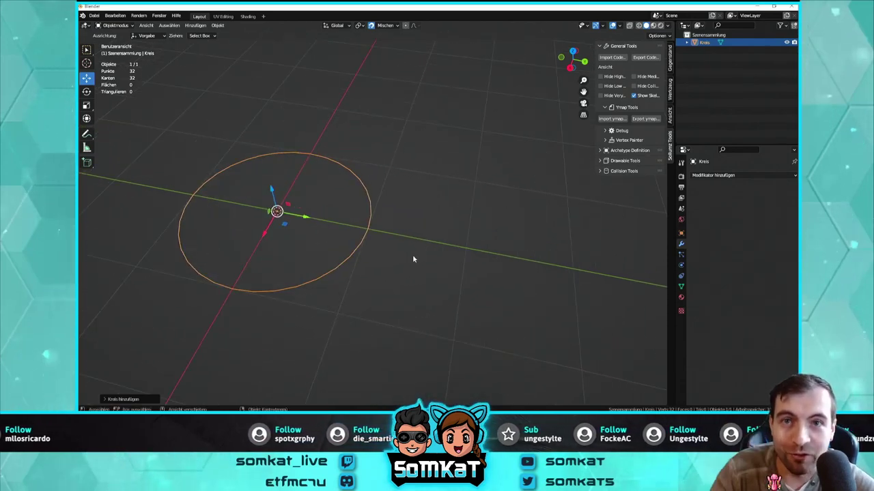
middle_drag(412, 260, 365, 259)
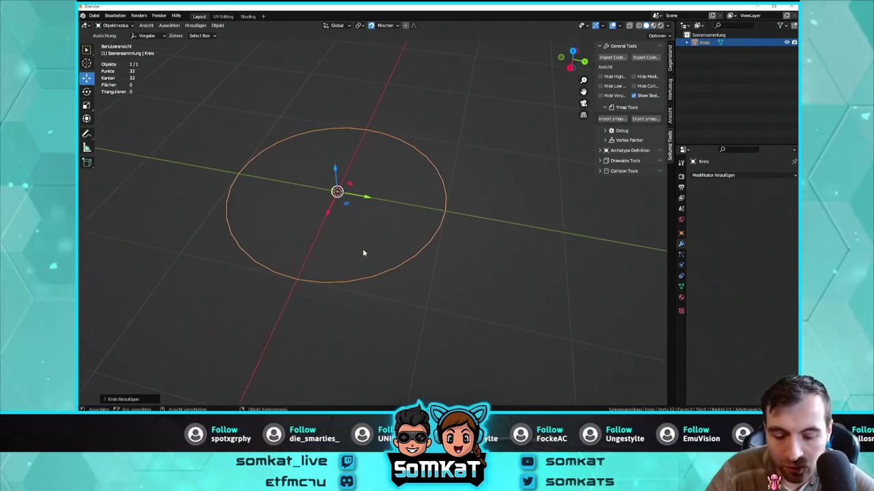
Switch the viewport to solid shading from the Z pie and pick the Scale tool
key(z)
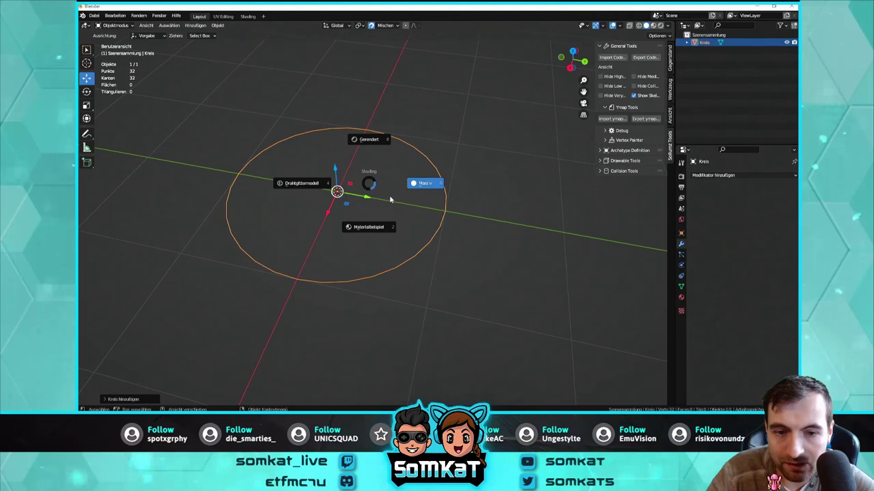
click(424, 217)
scroll(374, 209, down, 1)
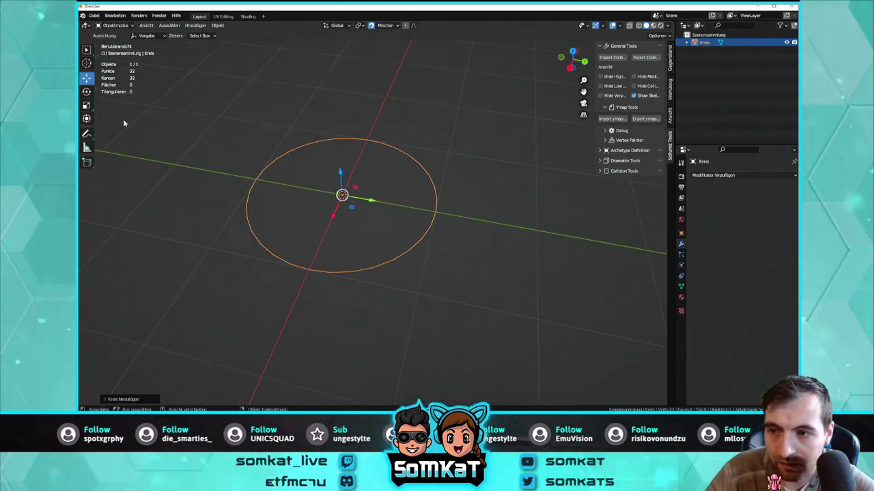
click(86, 104)
Rescale the circle with S several times, settling near size 1.01, then return to the Move tool
mouse_move(367, 237)
middle_down()
mouse_move(384, 229)
mouse_move(334, 238)
middle_up()
drag(331, 226, 344, 228)
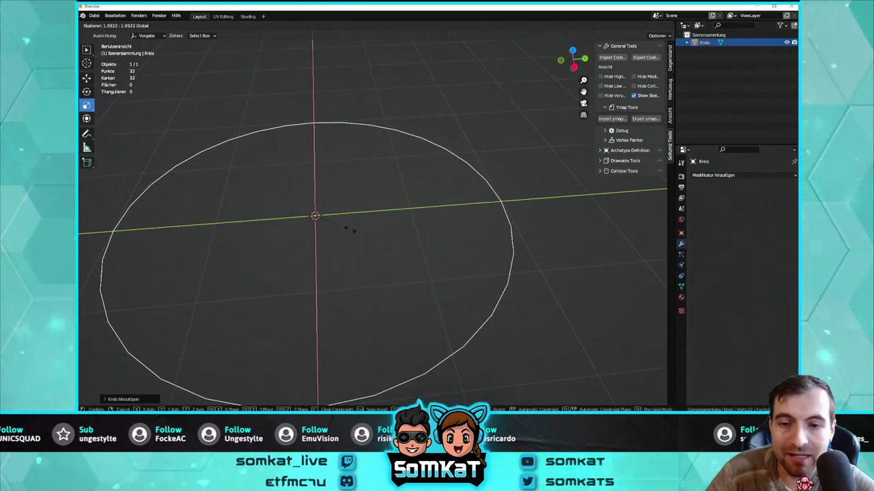
drag(344, 228, 373, 237)
scroll(373, 237, down, 2)
scroll(371, 234, down, 3)
key(s)
click(366, 228)
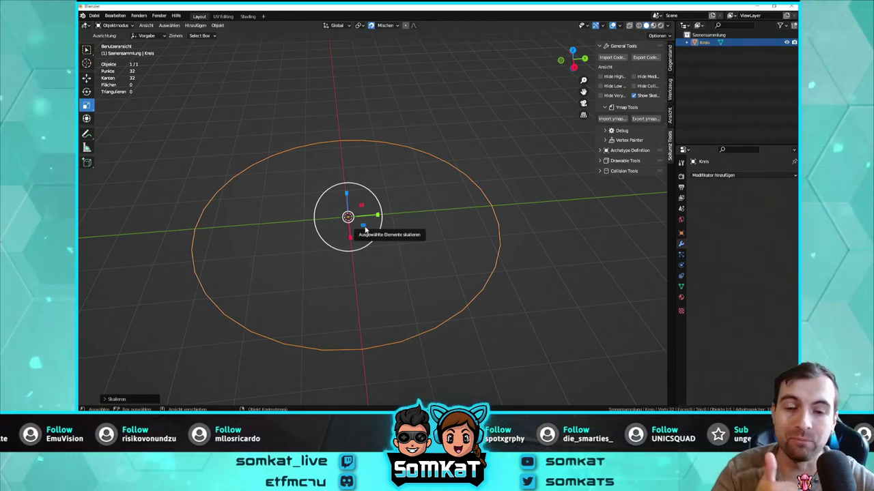
key(s)
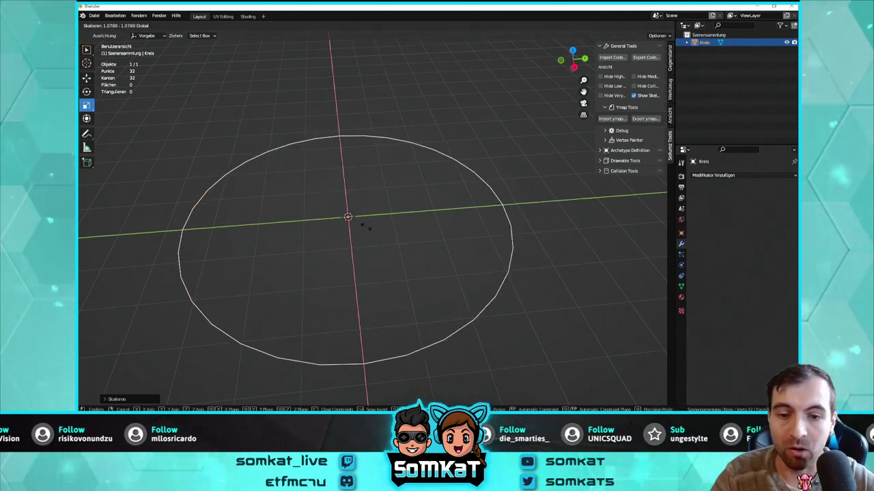
click(367, 228)
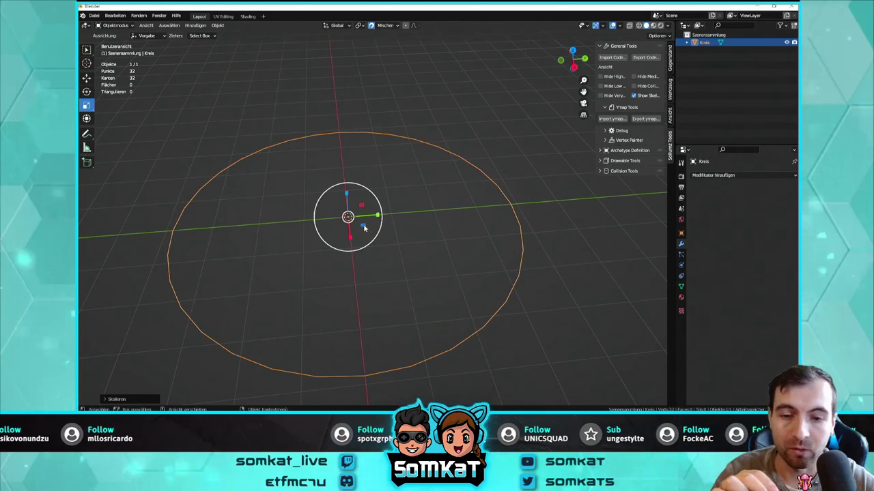
key(s)
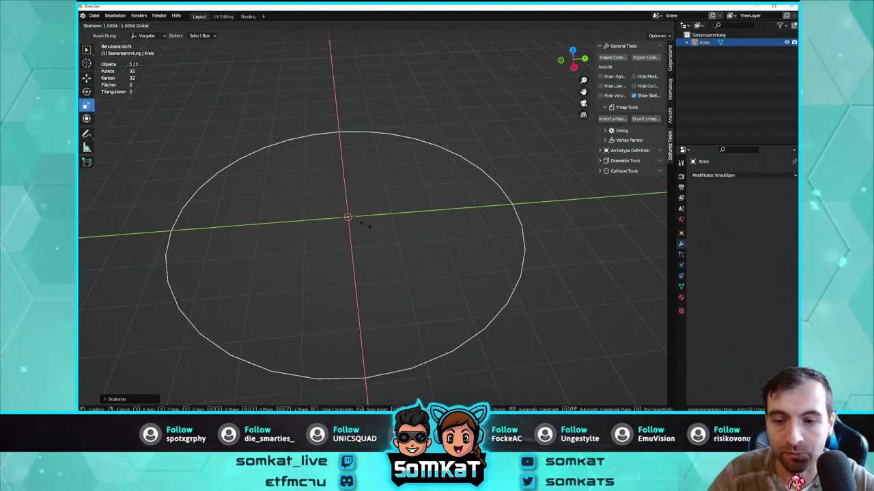
click(367, 227)
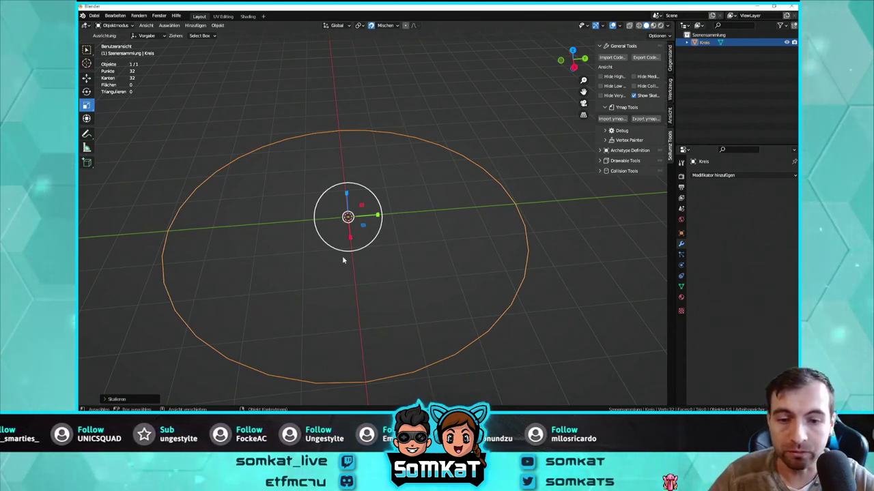
click(88, 79)
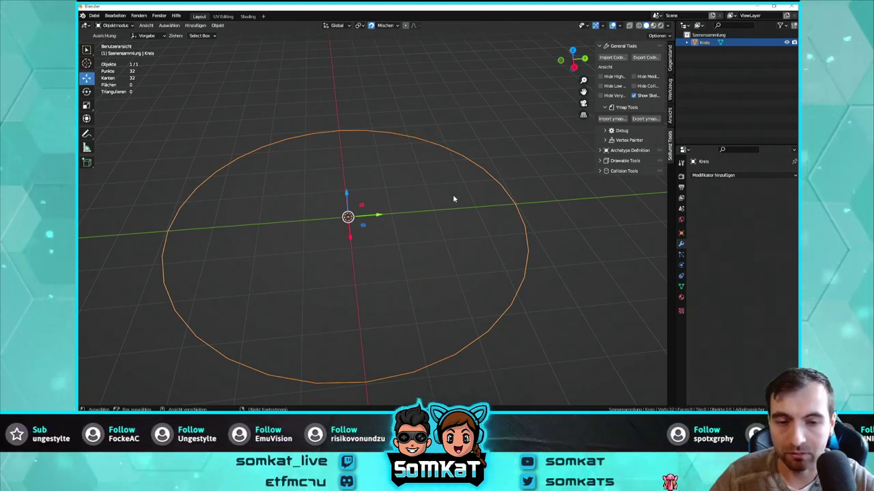
In Edit Mode, fill the circle outline with one face and cancel a trial inset
key(Tab)
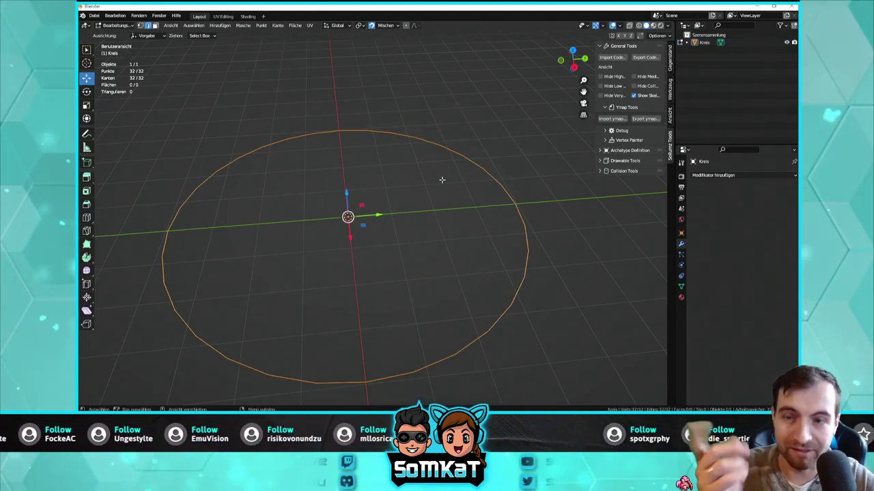
key(f)
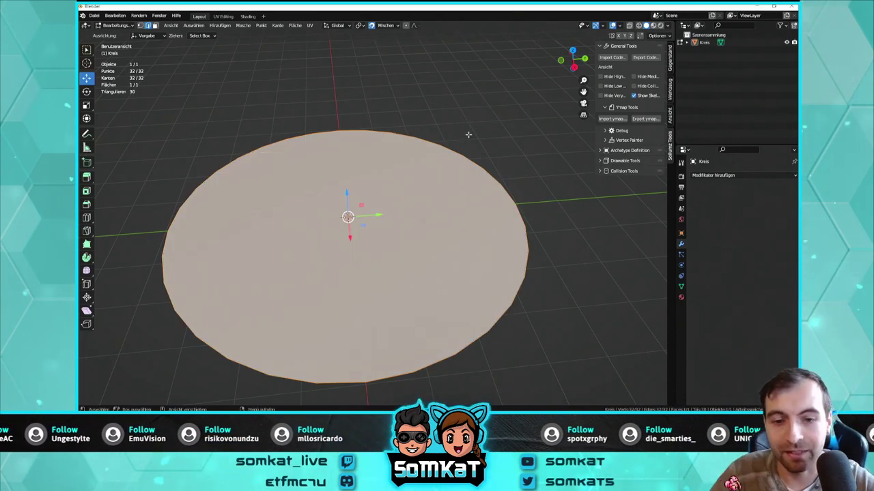
scroll(468, 129, down, 1)
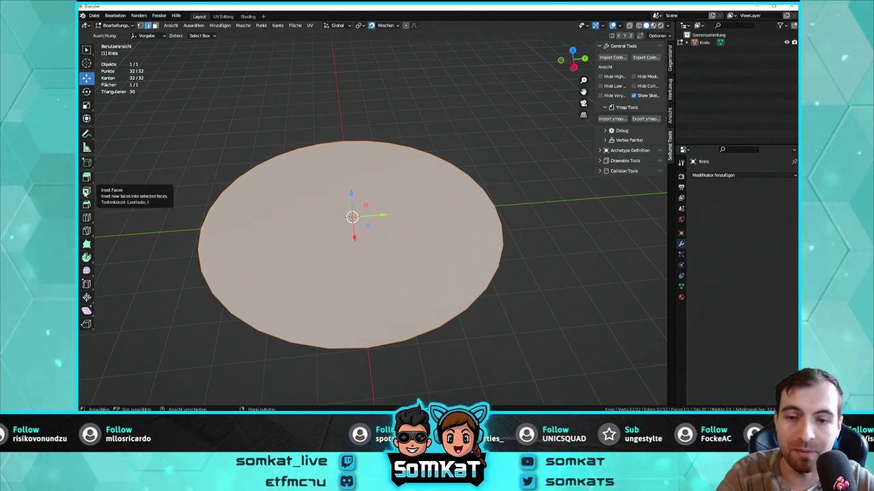
click(86, 192)
mouse_move(370, 200)
mouse_down()
mouse_move(439, 172)
mouse_move(309, 224)
mouse_up()
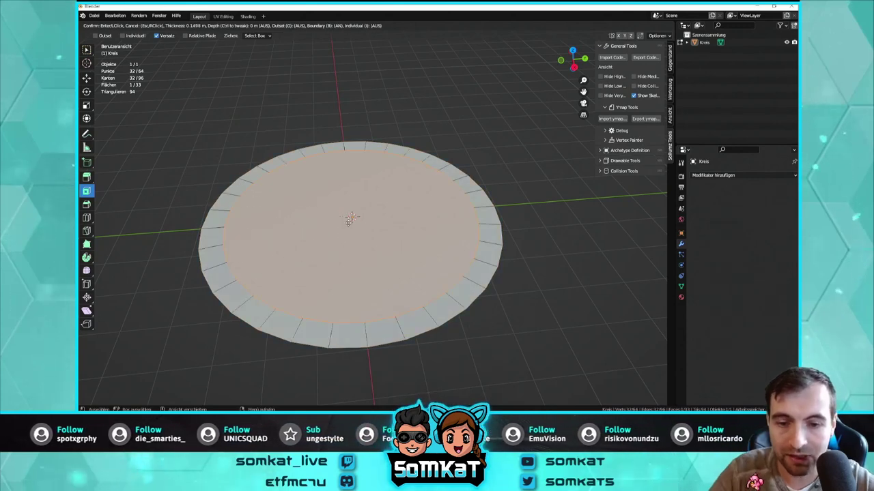
right_click(351, 218)
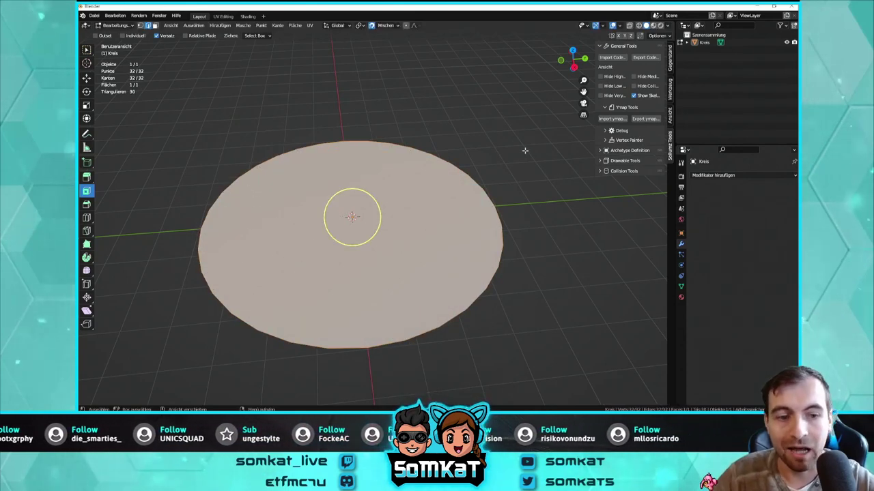
Inset the disc face almost to its centre, creating 32 wedge faces, then select everything
key(i)
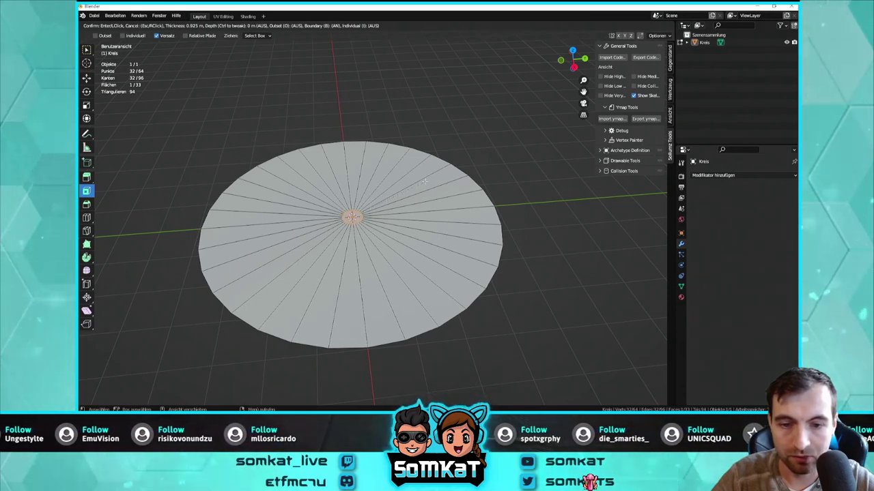
click(423, 180)
scroll(424, 185, up, 4)
middle_drag(424, 193, 424, 171)
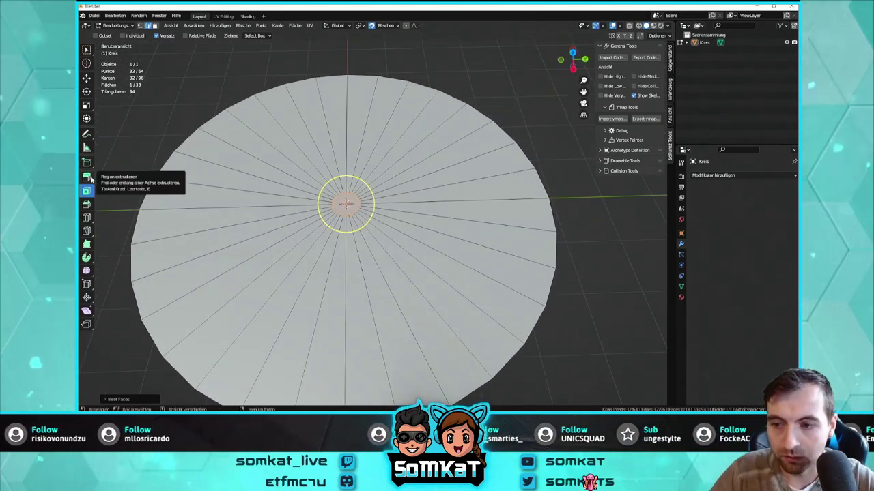
click(86, 78)
key(a)
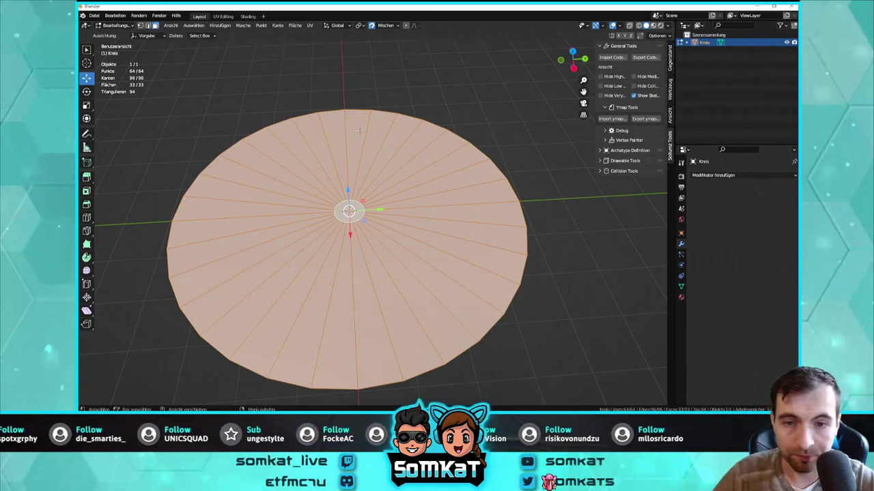
key(ctrl)
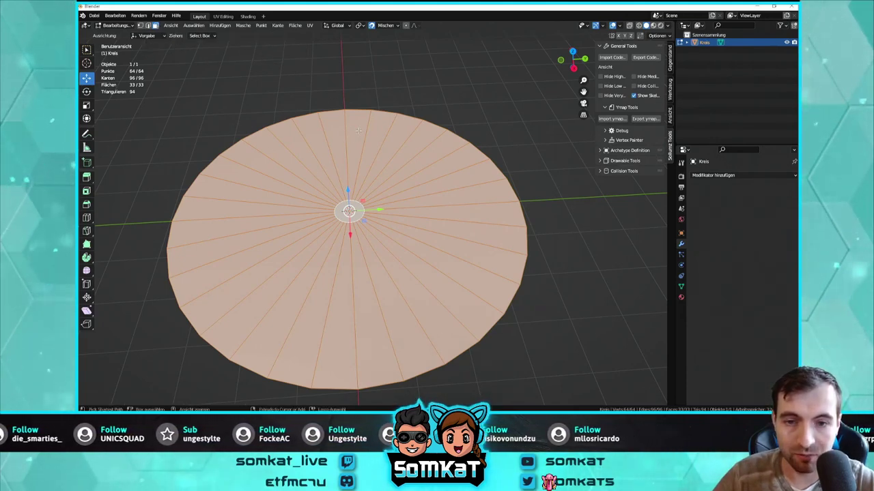
Keep one top wedge by deselecting it, then delete all other faces including the centre disc
ctrl+click(358, 130)
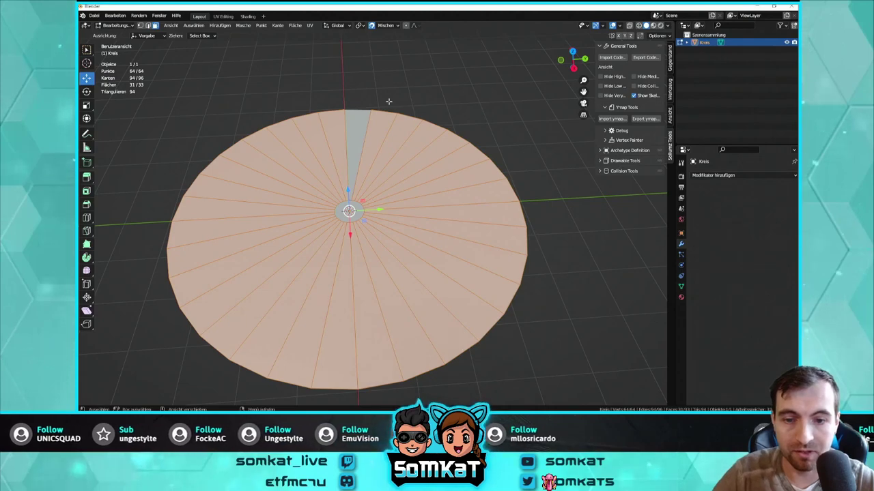
middle_drag(431, 159, 426, 165)
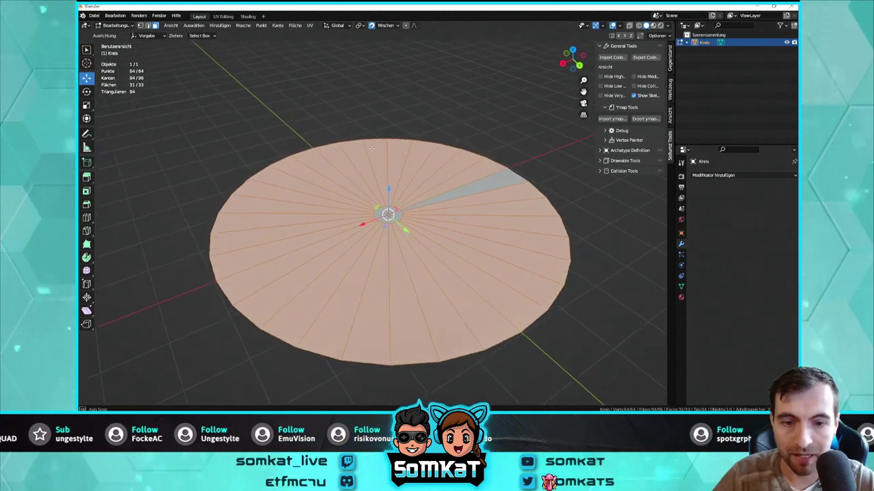
key(x)
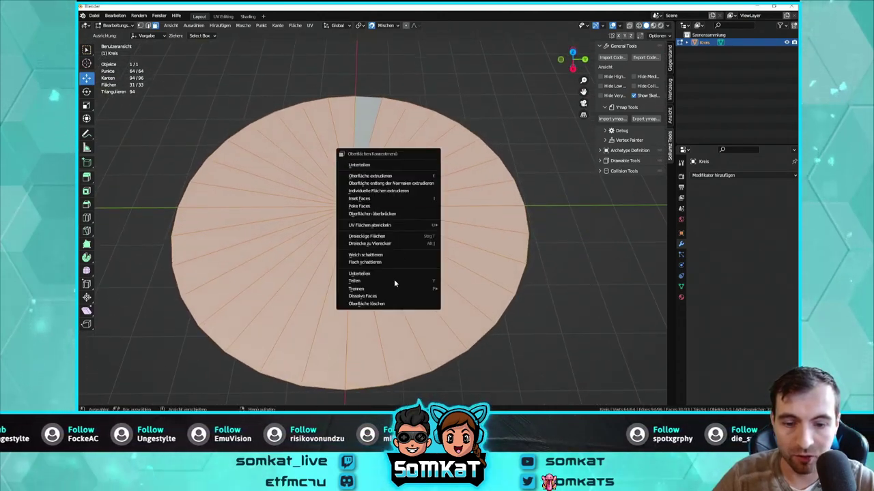
click(390, 302)
click(362, 211)
key(x)
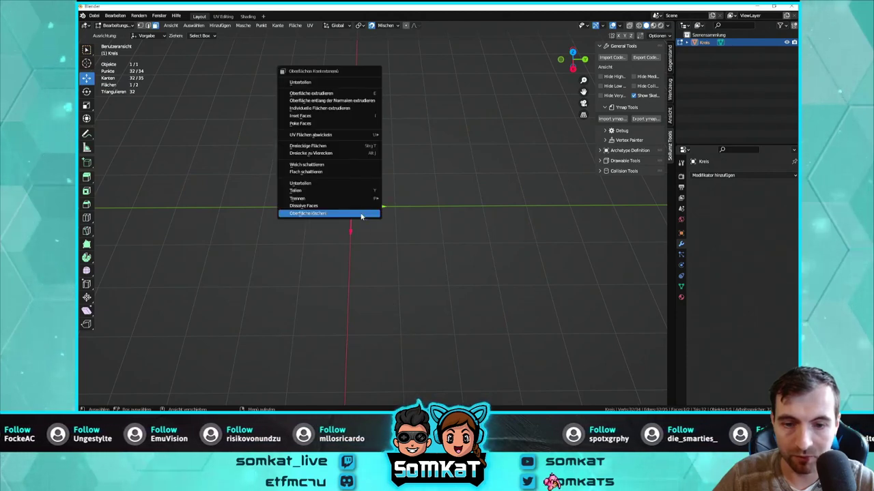
click(361, 212)
mouse_move(361, 212)
middle_down()
mouse_move(367, 248)
mouse_move(360, 244)
mouse_move(370, 203)
mouse_move(353, 193)
mouse_move(344, 227)
mouse_move(370, 244)
mouse_move(273, 187)
middle_up()
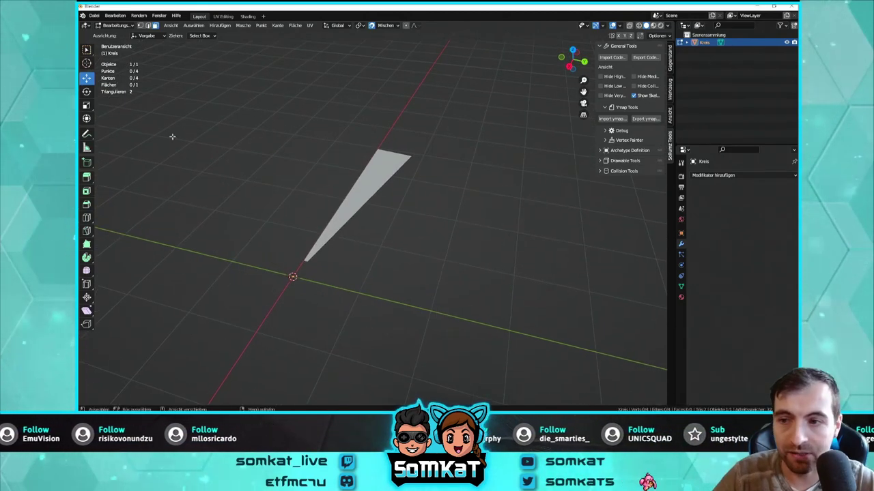
mouse_move(98, 85)
middle_down()
mouse_move(382, 225)
mouse_move(400, 218)
mouse_move(432, 234)
mouse_move(356, 234)
mouse_move(398, 241)
mouse_move(420, 259)
middle_up()
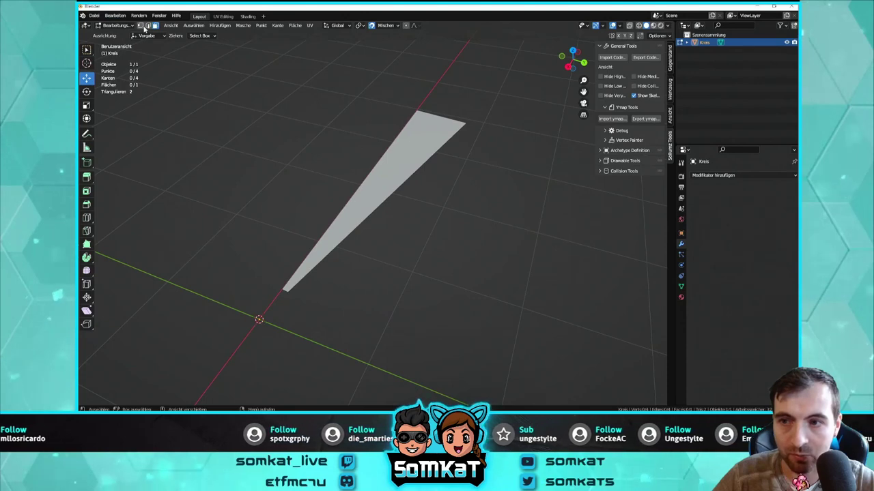
Extrude one long wedge edge along Z into a side wall, then return to Object Mode
click(396, 189)
mouse_move(430, 260)
middle_down()
mouse_move(429, 230)
mouse_move(428, 290)
mouse_move(420, 236)
middle_up()
key(e)
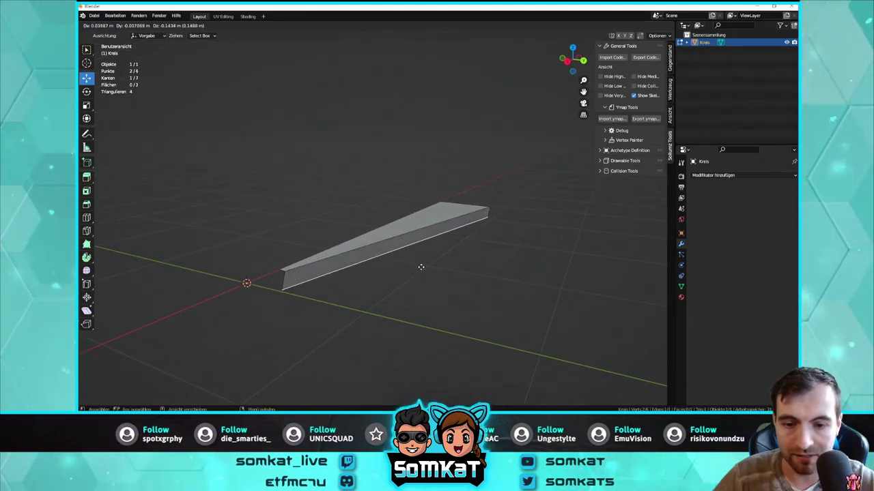
key(z)
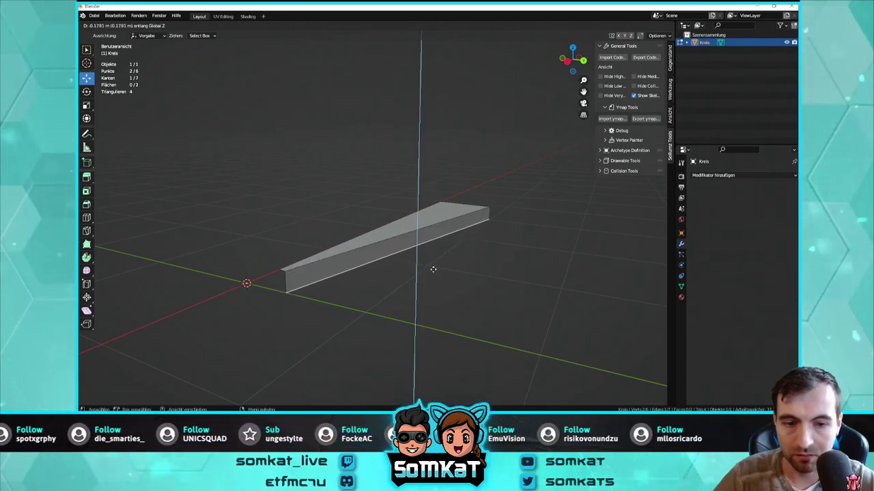
click(423, 256)
mouse_move(416, 244)
middle_down()
mouse_move(481, 228)
mouse_move(421, 254)
middle_up()
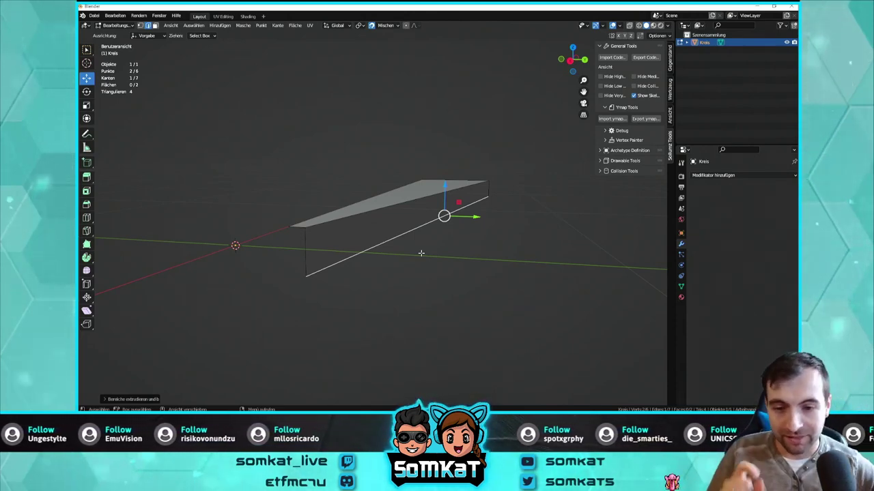
mouse_move(428, 245)
middle_down()
mouse_move(448, 244)
mouse_move(370, 279)
mouse_move(462, 259)
mouse_move(418, 277)
mouse_move(444, 269)
mouse_move(433, 216)
middle_up()
click(441, 273)
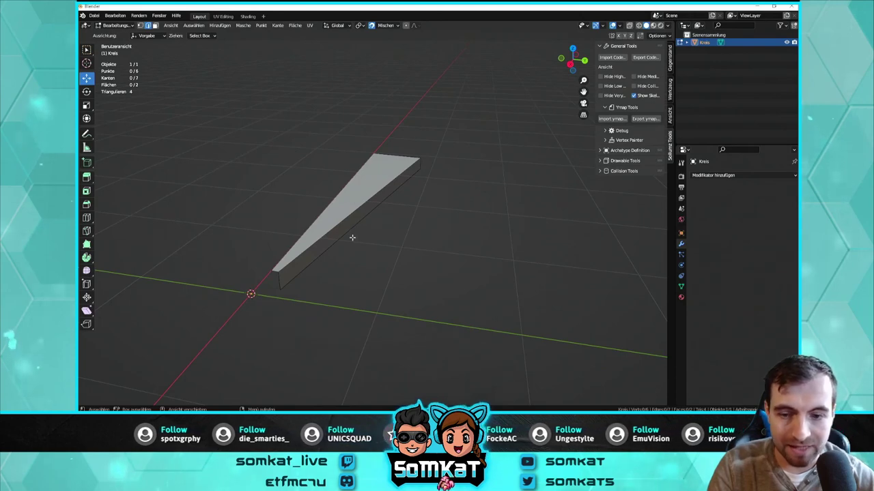
key(Tab)
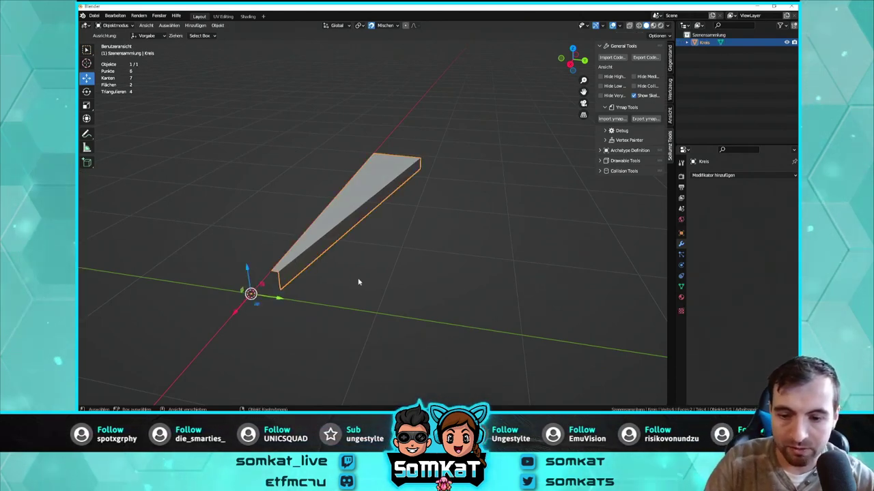
Add a Plain Axes empty at the origin and frame the wedge in view
click(359, 282)
middle_drag(362, 285, 270, 148)
click(196, 26)
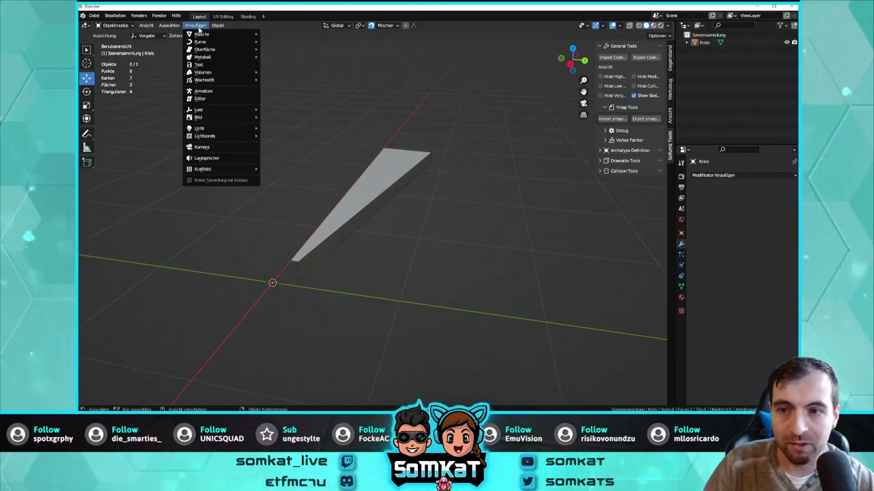
mouse_move(198, 109)
click(284, 111)
middle_drag(345, 248, 410, 238)
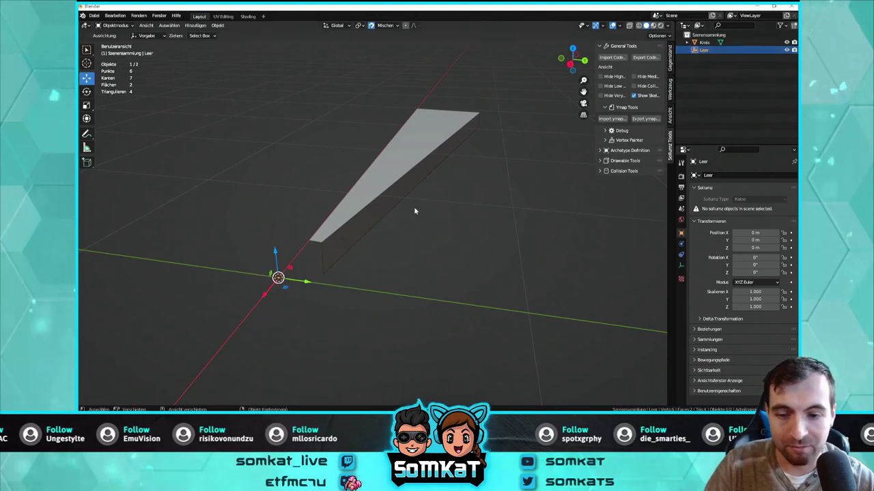
shift+middle_drag(364, 273, 441, 234)
scroll(478, 226, up, 2)
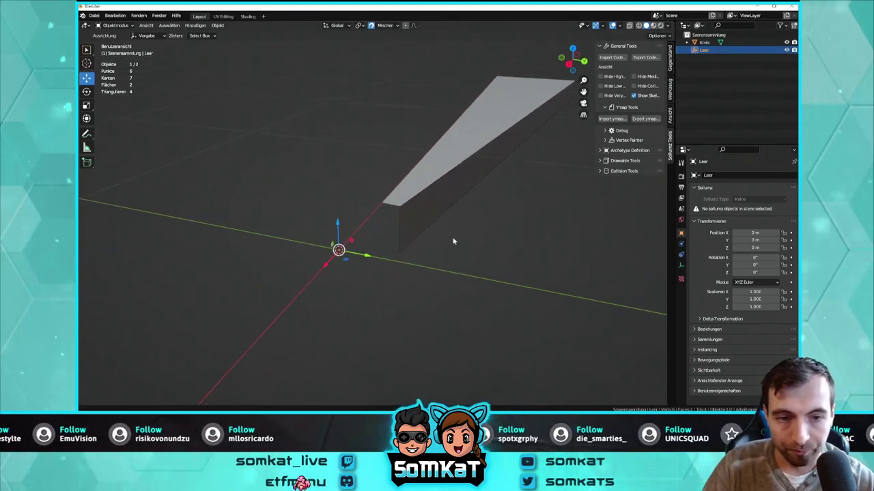
scroll(477, 225, up, 3)
scroll(396, 225, down, 2)
shift+middle_drag(396, 224, 439, 222)
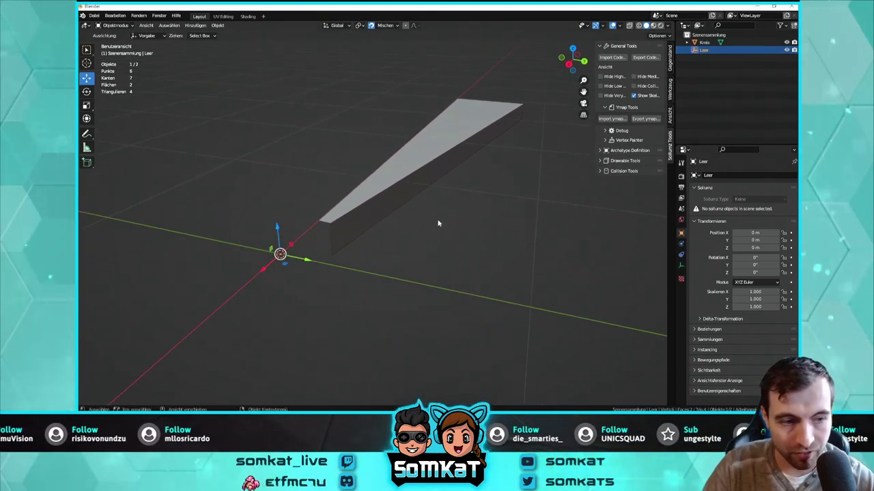
Select the wedge object Kreis, inspect it from above, and enter Edit Mode
click(409, 174)
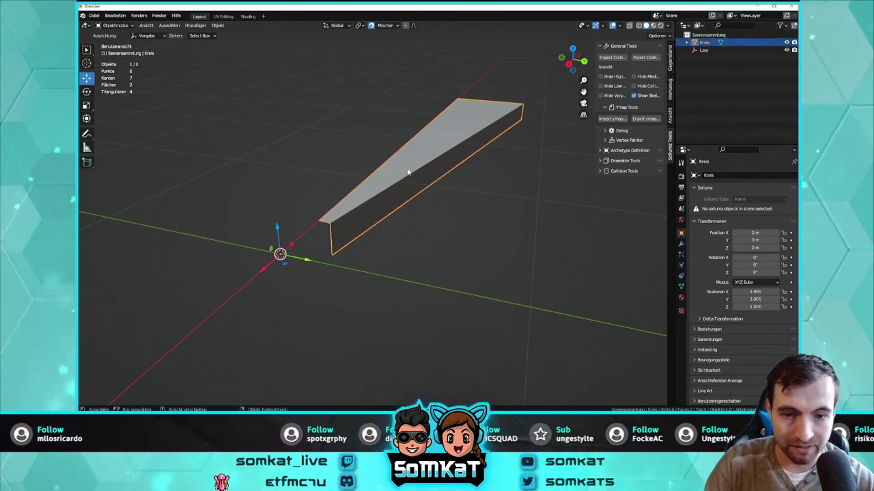
mouse_move(490, 212)
middle_down()
mouse_move(440, 226)
mouse_move(458, 185)
middle_up()
scroll(384, 185, up, 3)
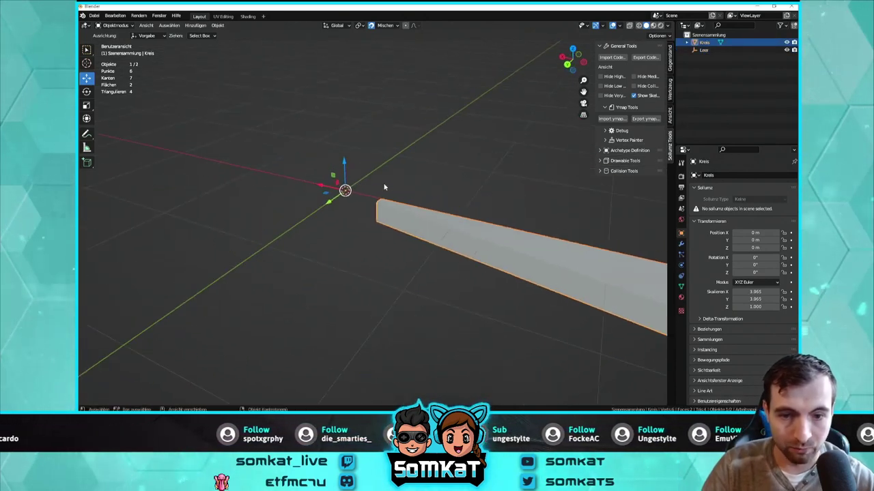
scroll(306, 194, up, 2)
scroll(306, 195, down, 4)
mouse_move(298, 190)
middle_down()
mouse_move(443, 211)
mouse_move(428, 209)
middle_up()
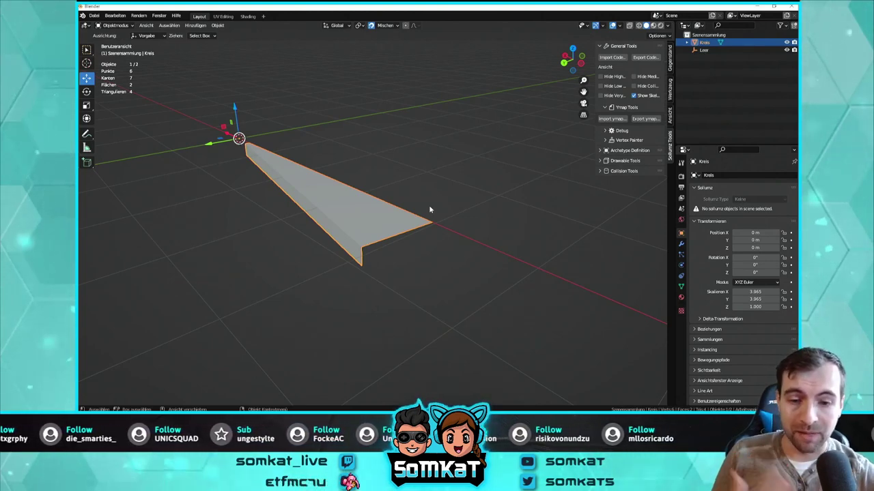
mouse_move(430, 210)
middle_down()
mouse_move(370, 232)
mouse_move(411, 198)
middle_up()
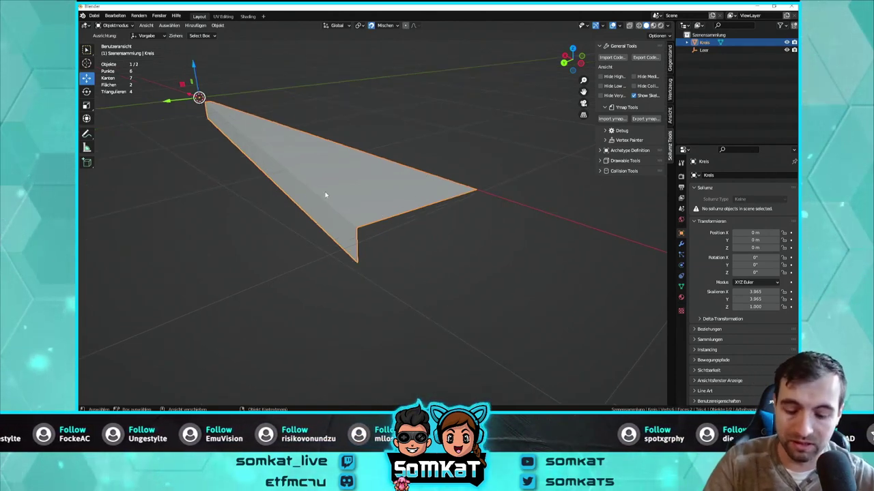
scroll(327, 196, down, 1)
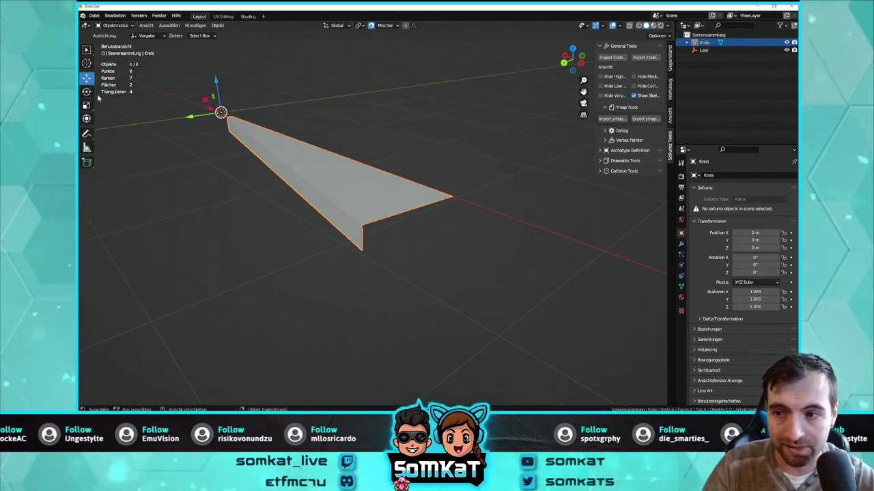
middle_drag(372, 152, 375, 158)
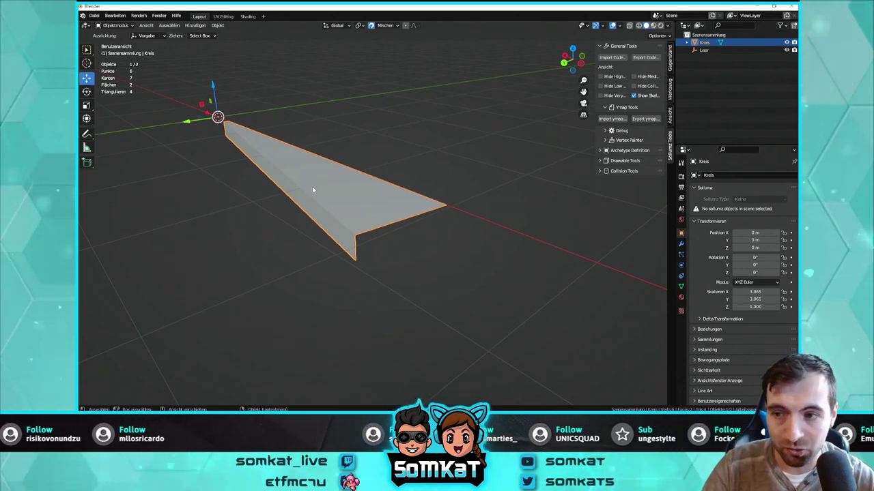
scroll(258, 150, up, 1)
scroll(372, 205, up, 2)
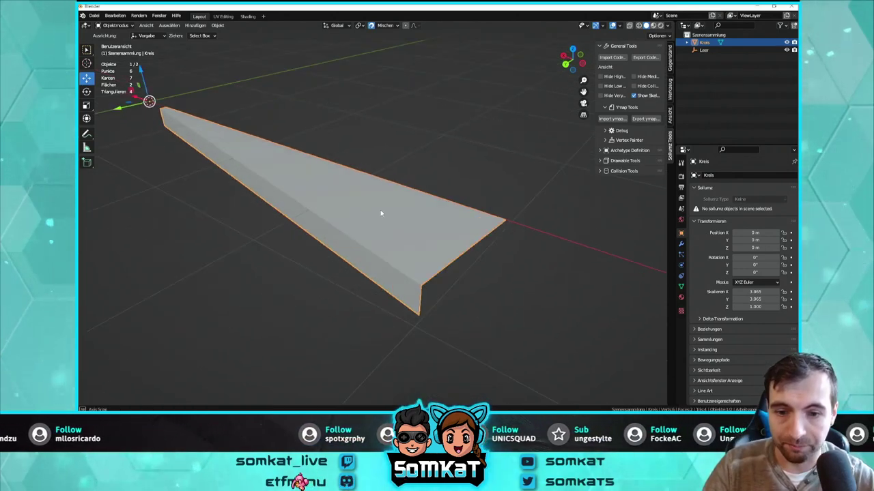
middle_drag(380, 213, 369, 212)
key(Tab)
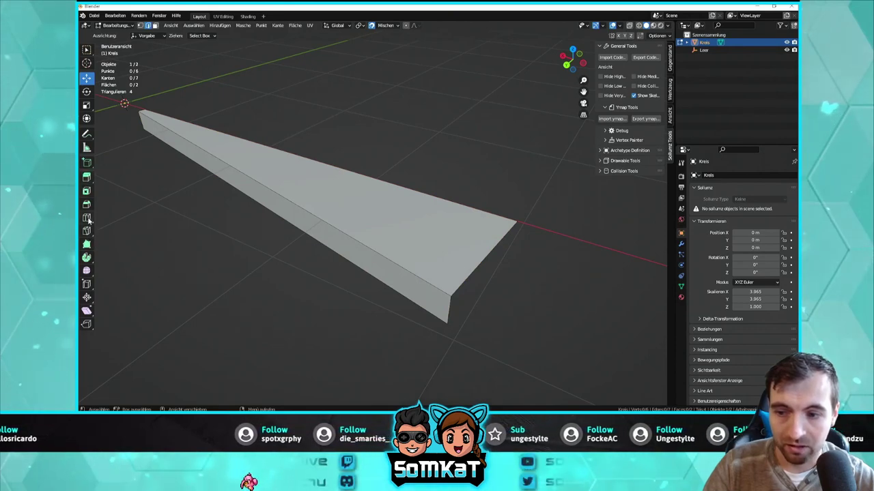
Loop-cut the wedge with a cross loop near the wide end and a lengthwise loop near the front
click(87, 217)
drag(362, 191, 537, 267)
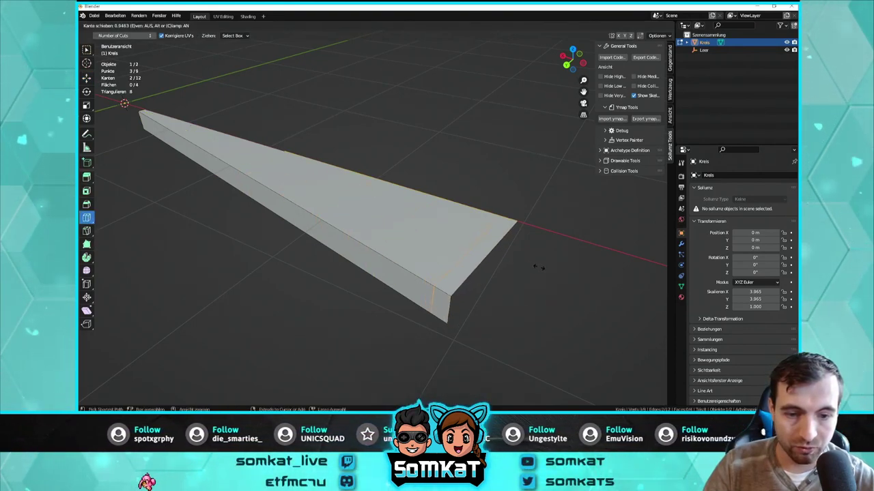
drag(537, 267, 537, 268)
middle_drag(526, 265, 421, 266)
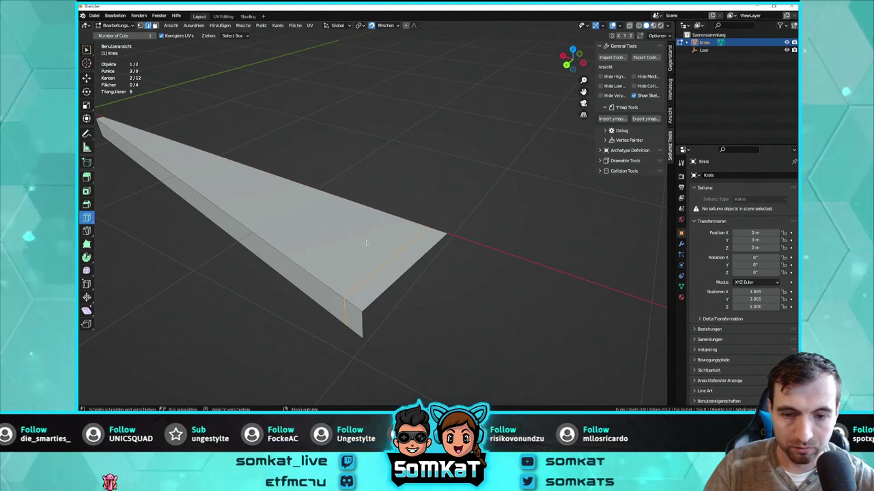
drag(399, 249, 412, 244)
drag(370, 290, 346, 298)
click(87, 78)
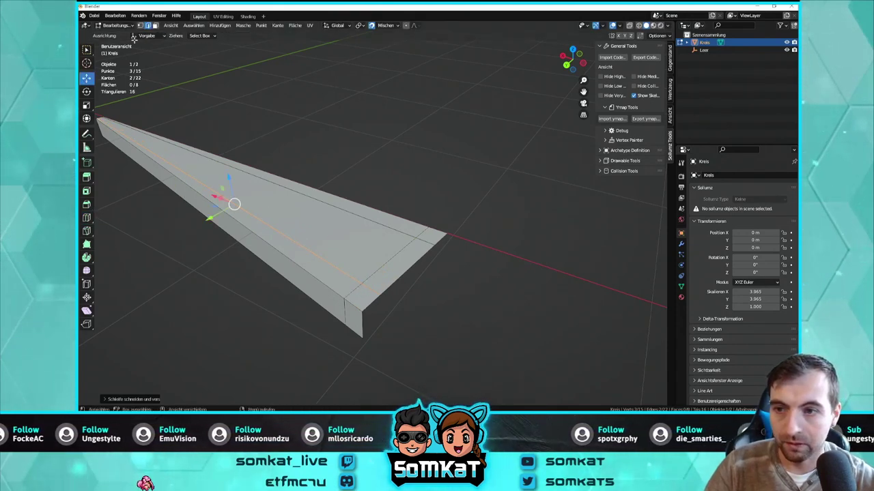
click(155, 25)
Extrude the two corner faces upward into a short column and a taller column
key(e)
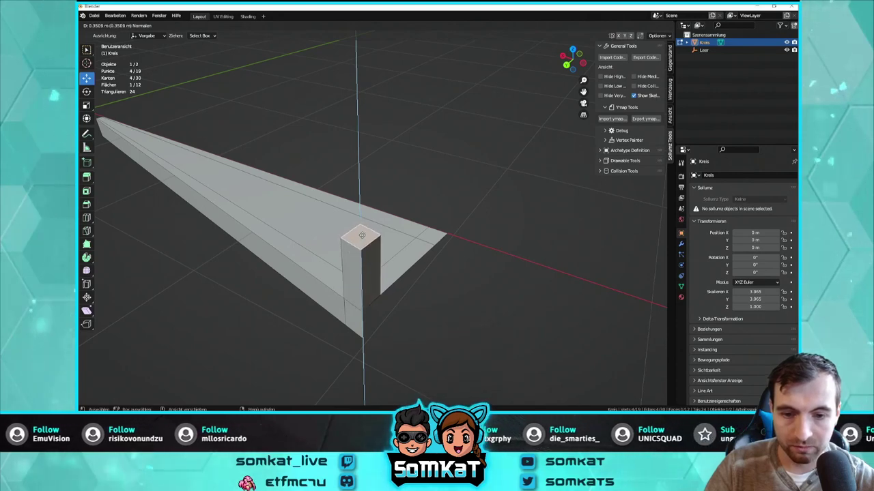
click(361, 235)
middle_drag(362, 234, 380, 230)
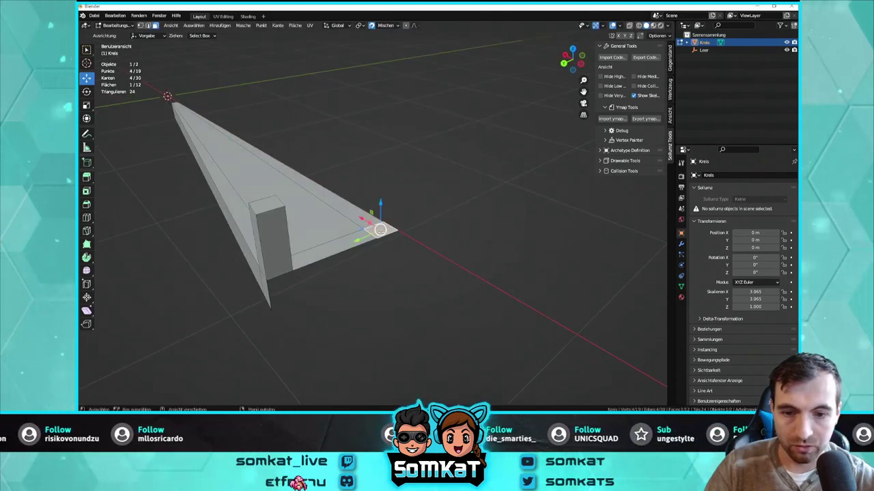
key(e)
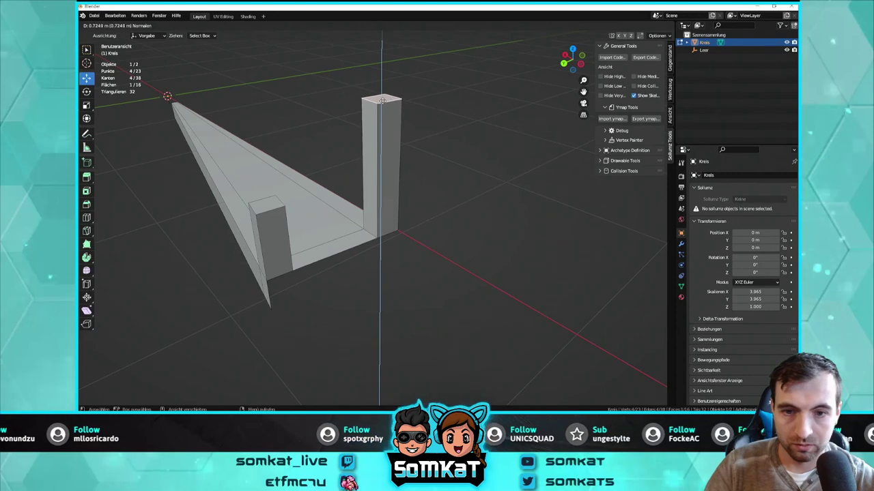
click(383, 101)
scroll(376, 170, down, 3)
middle_drag(376, 171, 369, 205)
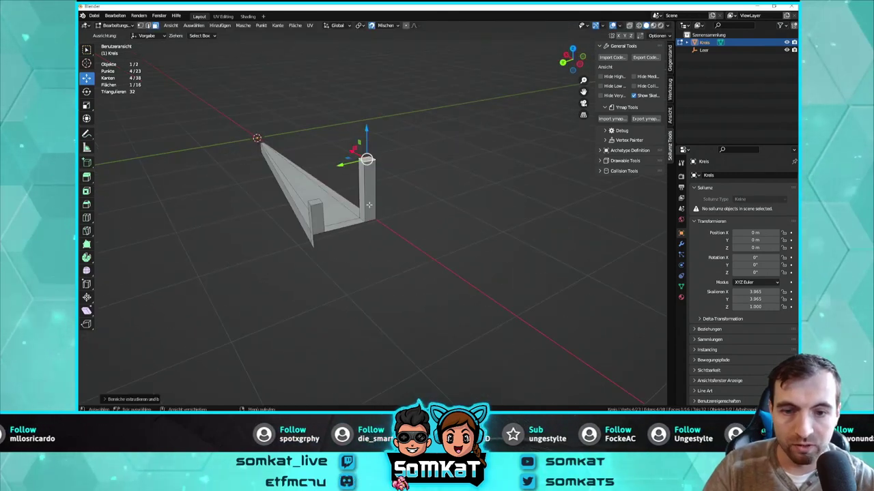
scroll(368, 205, up, 2)
mouse_move(451, 173)
middle_down()
mouse_move(437, 180)
mouse_move(451, 167)
middle_up()
Bridge the two pillar tops with filled faces forming a sloping rail
drag(432, 135, 432, 152)
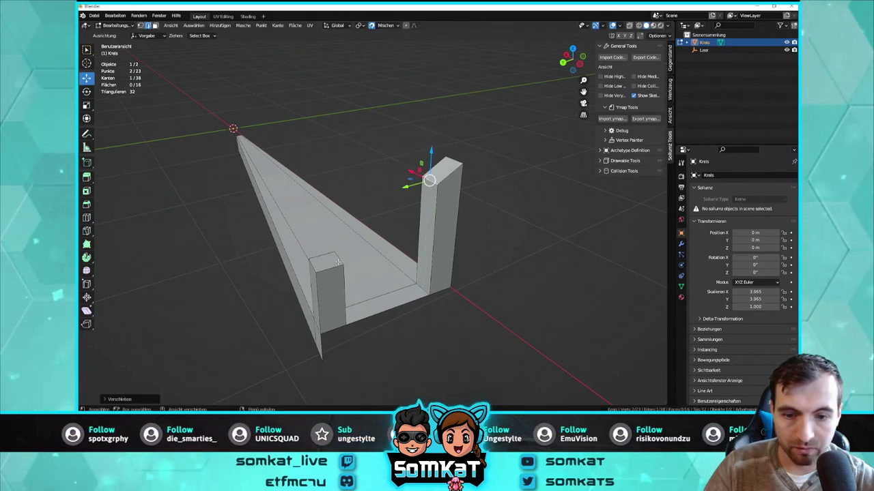
shift+click(338, 262)
key(f)
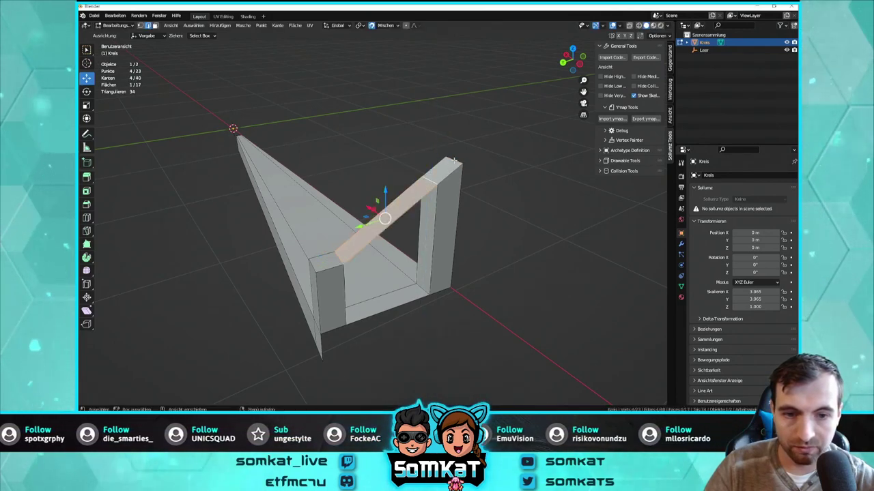
click(382, 225)
key(f)
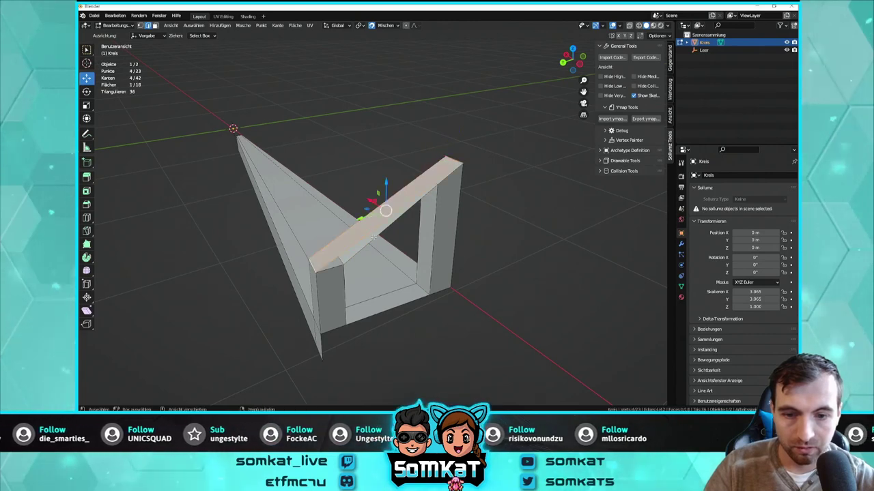
middle_drag(326, 258, 471, 219)
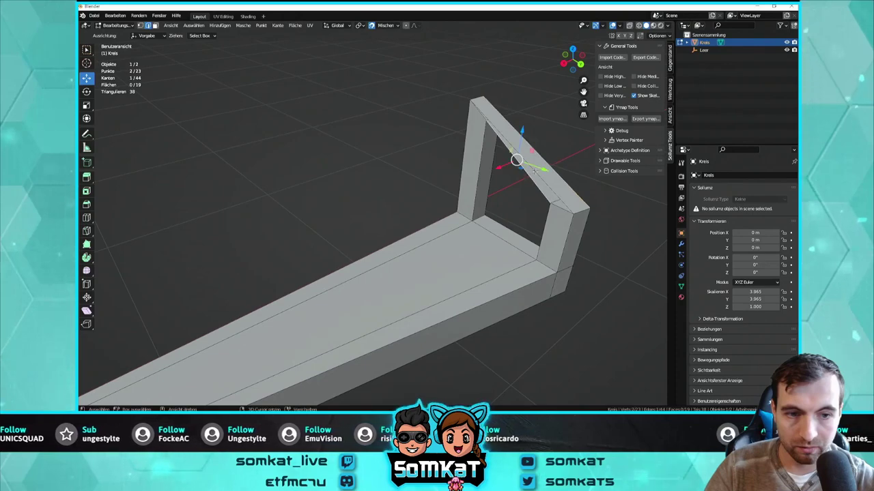
Undo several recent edits on the pillar frame, including the filled rail top face
middle_drag(551, 193, 483, 222)
click(539, 273)
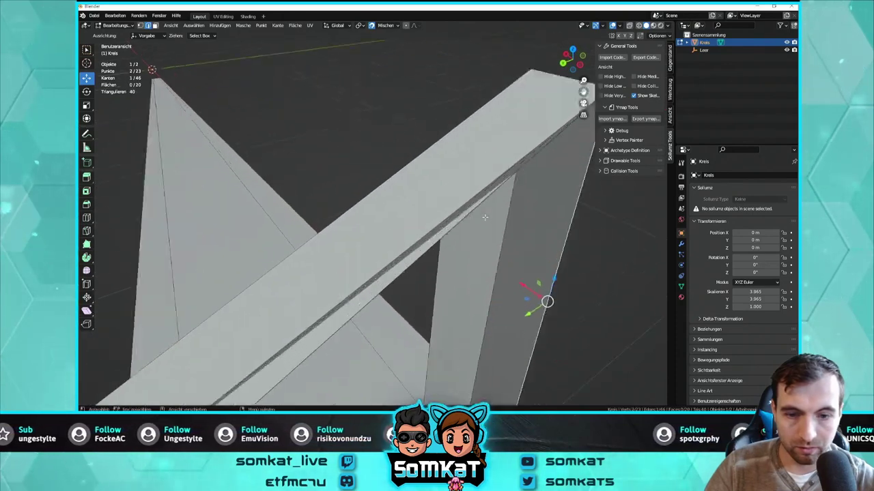
scroll(484, 222, down, 5)
mouse_move(483, 222)
middle_down()
mouse_move(476, 229)
mouse_move(423, 205)
middle_up()
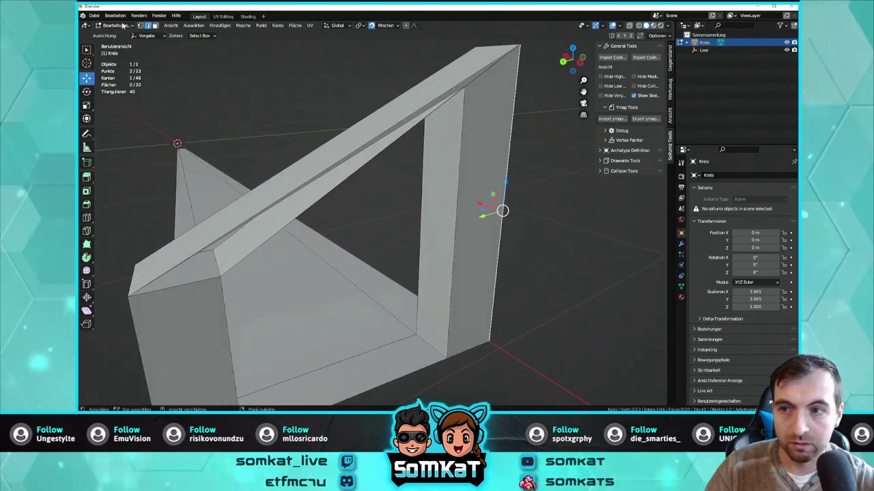
click(116, 16)
click(125, 24)
click(116, 15)
click(116, 16)
click(116, 15)
click(117, 24)
click(116, 15)
click(115, 25)
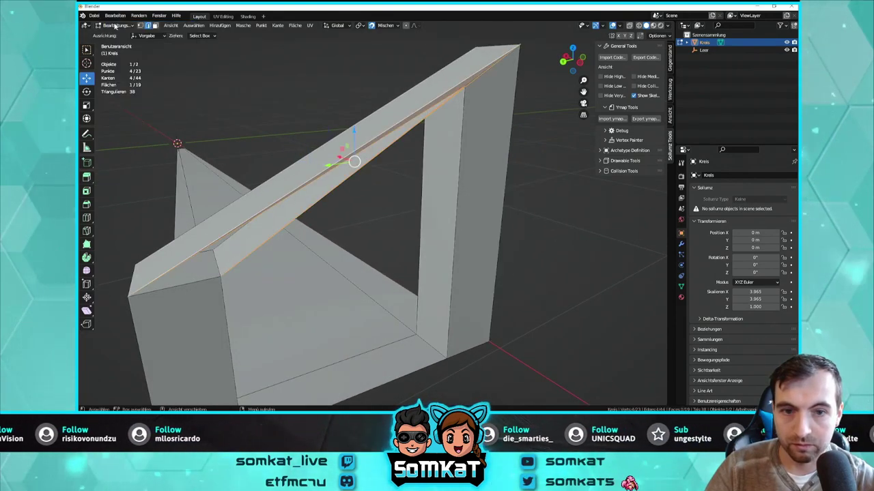
click(115, 16)
click(116, 24)
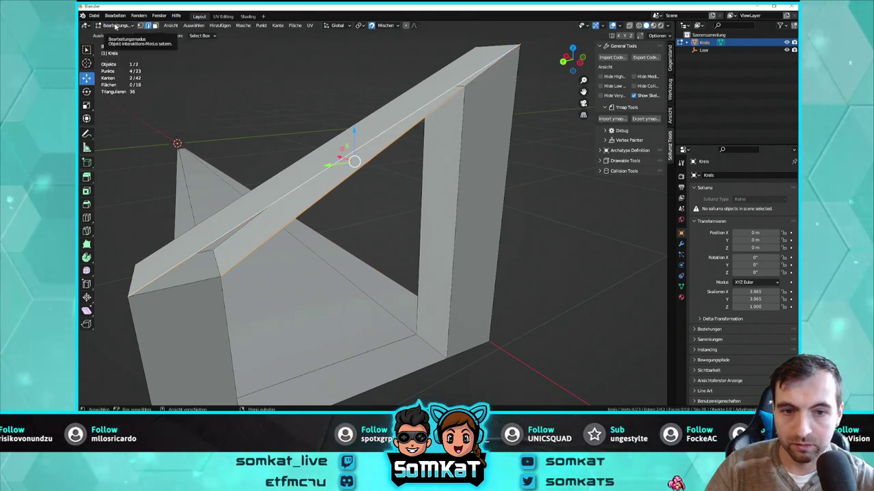
Fill a new face between the two rail top edges
key(ctrl+z)
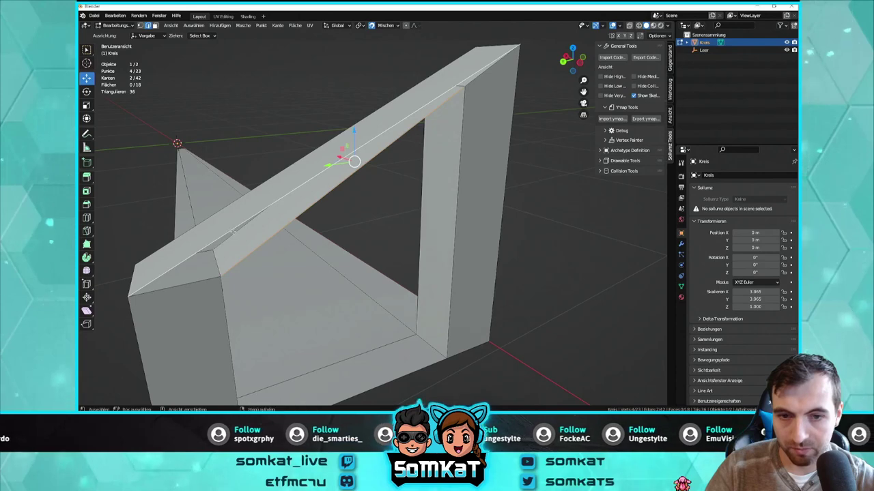
key(f)
mouse_move(233, 232)
middle_down()
mouse_move(273, 218)
mouse_move(275, 241)
middle_up()
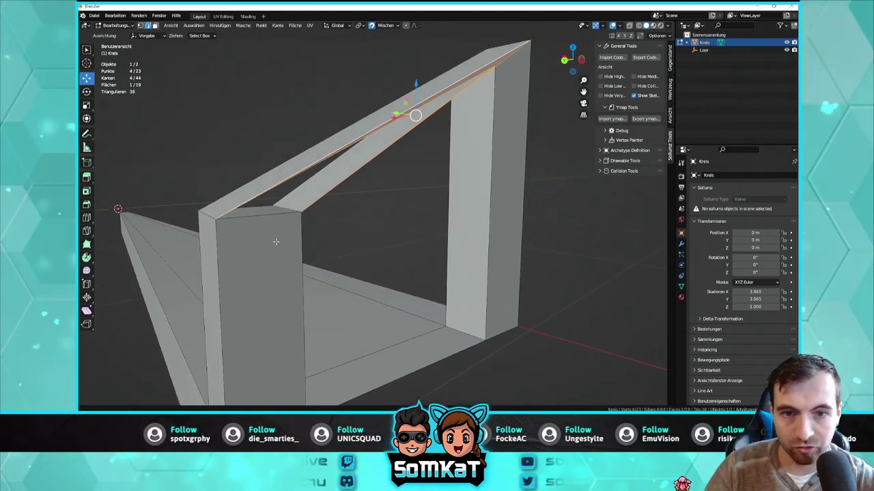
scroll(298, 246, up, 3)
scroll(300, 244, down, 3)
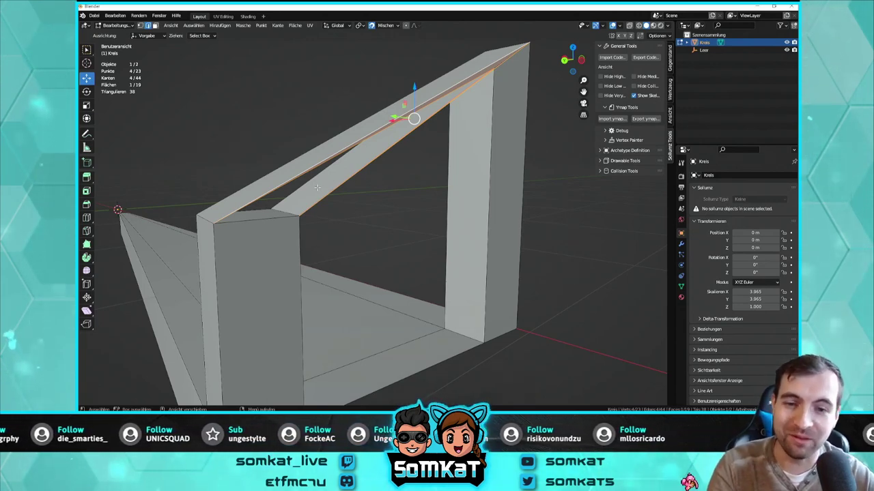
Select the edges around one gap in the step mesh and fill it with a face
click(375, 174)
click(134, 25)
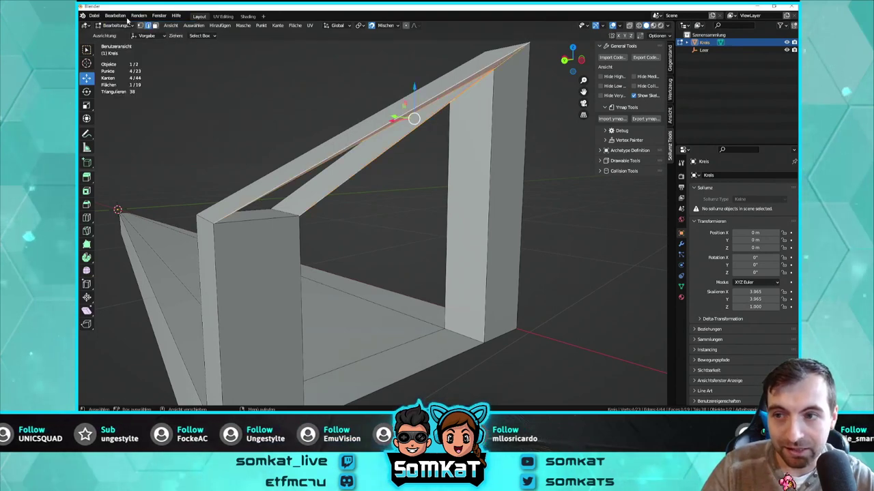
click(114, 15)
key(ctrl+z)
mouse_move(389, 202)
middle_down()
mouse_move(376, 199)
mouse_move(278, 263)
middle_up()
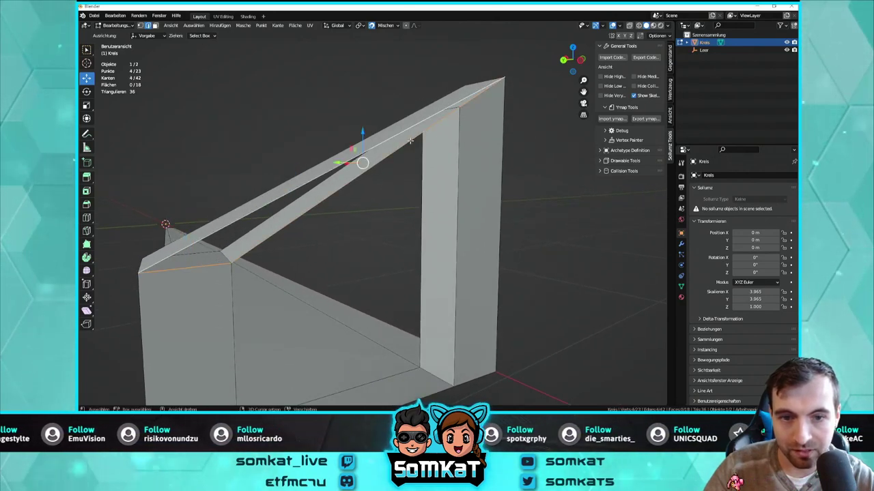
key(f)
Fill the second open gap, clear the selection, and return to Object Mode
mouse_move(379, 223)
middle_down()
mouse_move(441, 226)
mouse_move(324, 250)
mouse_move(355, 241)
mouse_move(347, 164)
middle_up()
click(326, 139)
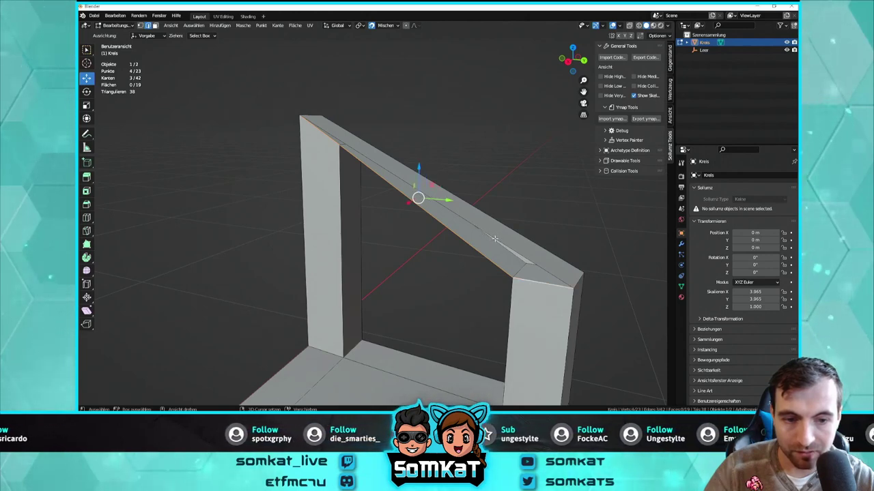
key(f)
key(alt+a)
mouse_move(493, 166)
middle_down()
mouse_move(394, 176)
mouse_move(452, 189)
middle_up()
key(Tab)
scroll(394, 176, down, 3)
key(alt+a)
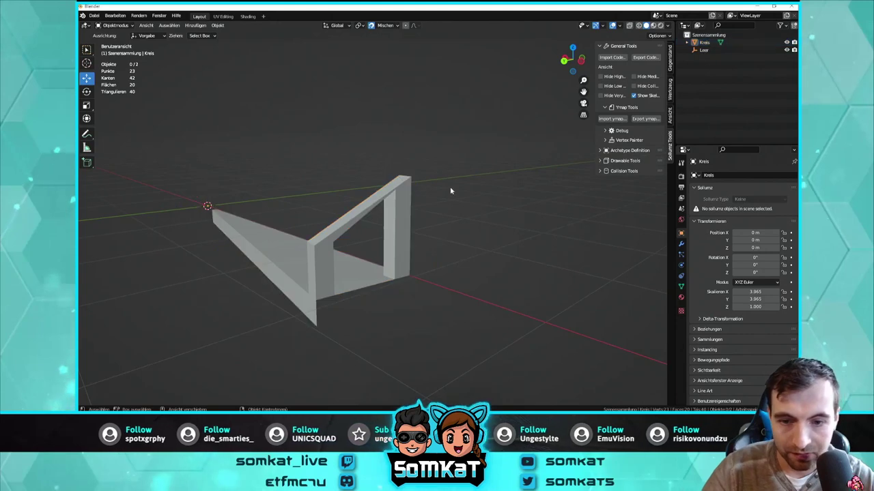
Select the Kreis step object and show its still-empty modifier list
scroll(420, 230, up, 3)
mouse_move(419, 229)
middle_down()
mouse_move(389, 226)
mouse_move(423, 236)
mouse_move(385, 250)
mouse_move(410, 253)
mouse_move(283, 253)
middle_up()
scroll(405, 243, up, 5)
middle_drag(405, 244, 244, 259)
scroll(380, 250, down, 5)
mouse_move(288, 240)
middle_down()
mouse_move(255, 232)
mouse_move(298, 242)
mouse_move(464, 238)
mouse_move(387, 223)
middle_up()
click(439, 217)
click(680, 243)
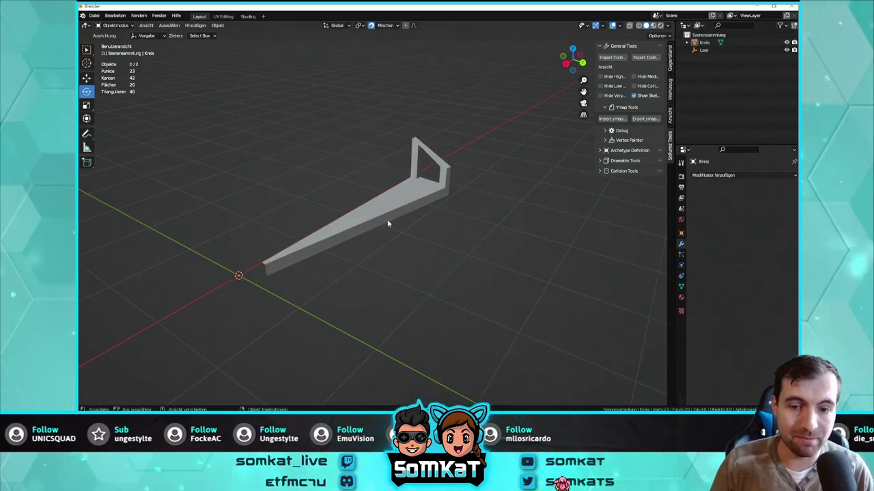
Apply all transformations to the Kreis step with Ctrl+A, then reselect it
click(399, 205)
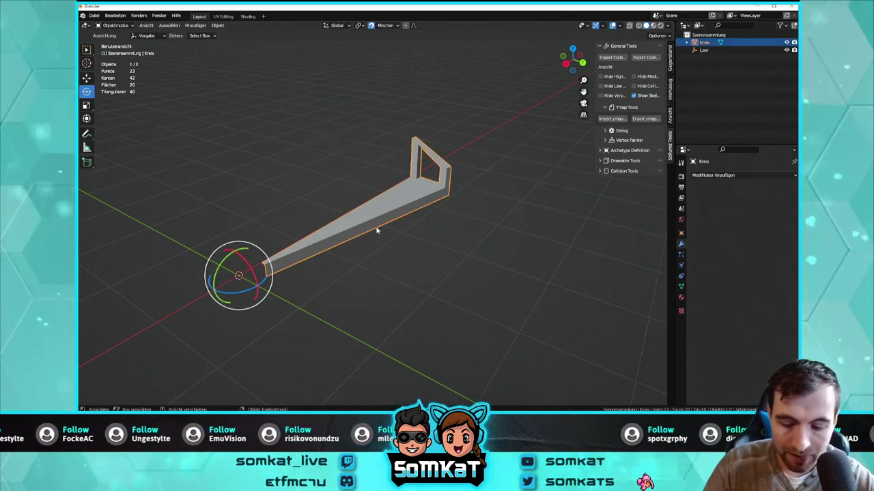
key(ctrl+a)
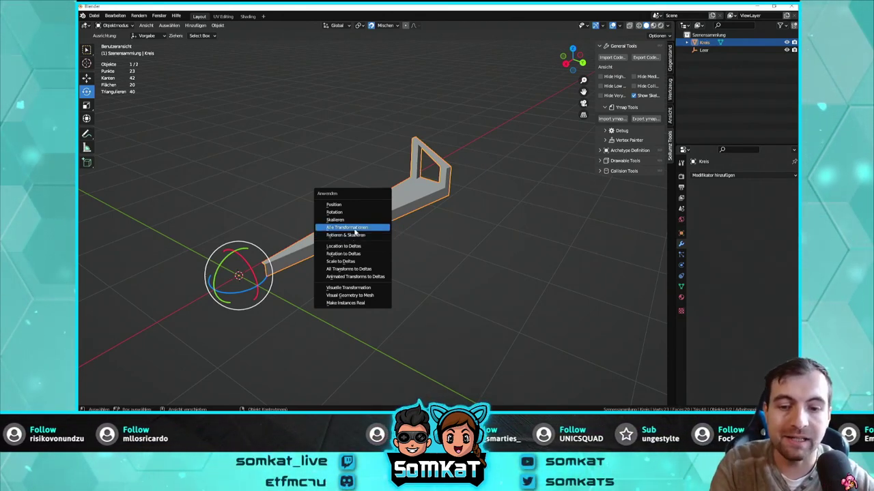
click(354, 229)
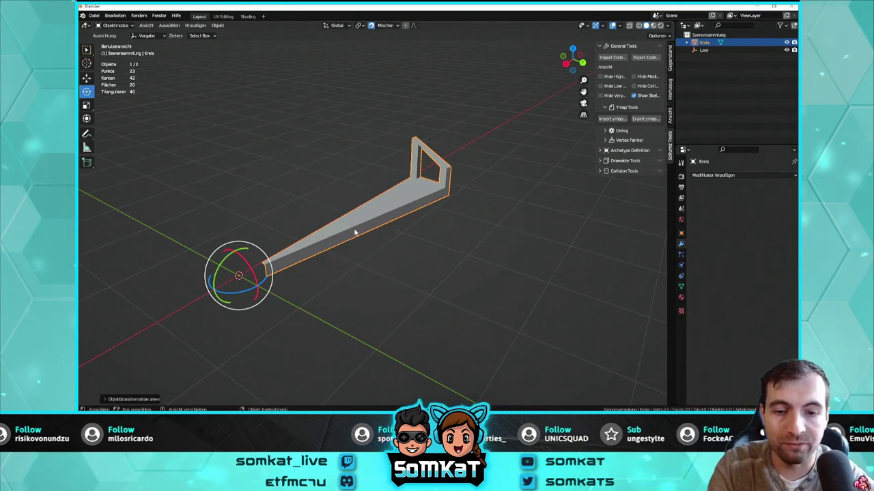
click(414, 227)
middle_drag(414, 227, 418, 253)
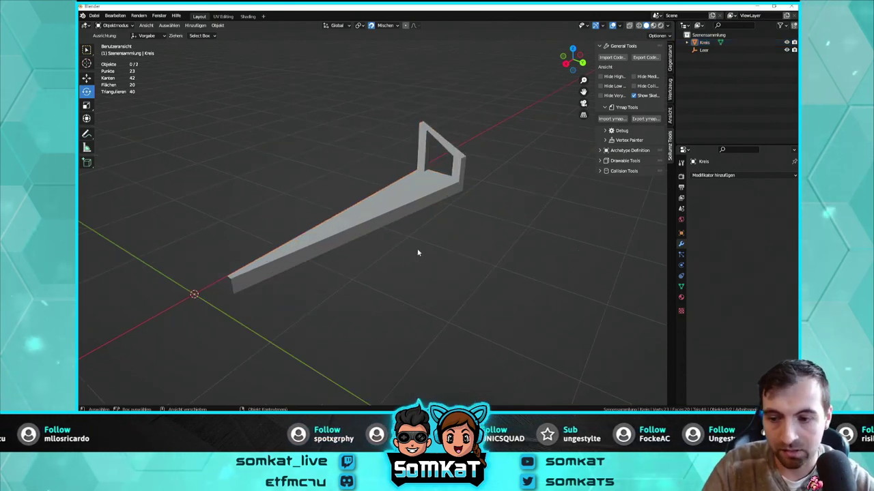
click(431, 174)
Add an Array modifier to the Kreis step with a count of 31
click(742, 175)
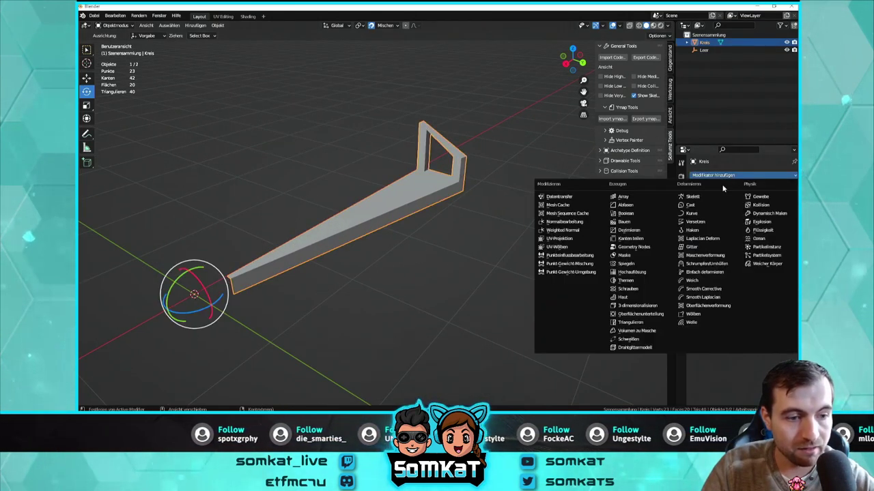
click(644, 198)
middle_drag(488, 219, 650, 225)
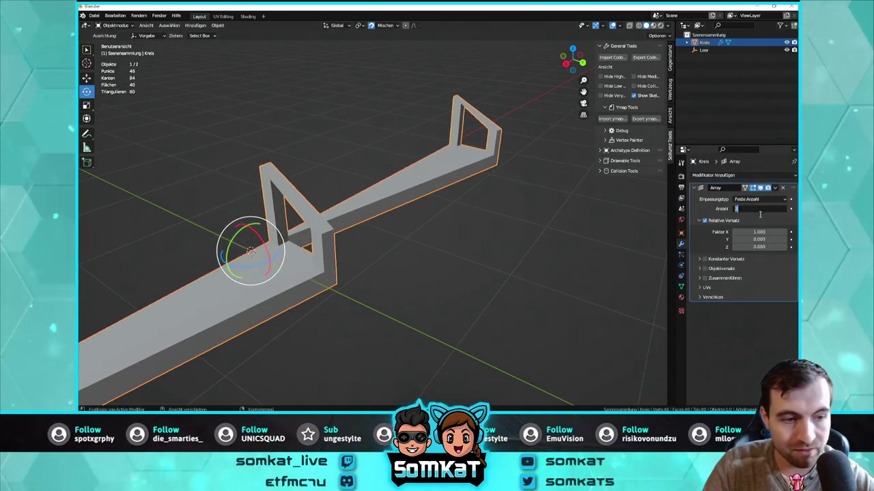
key(Return)
scroll(543, 221, down, 3)
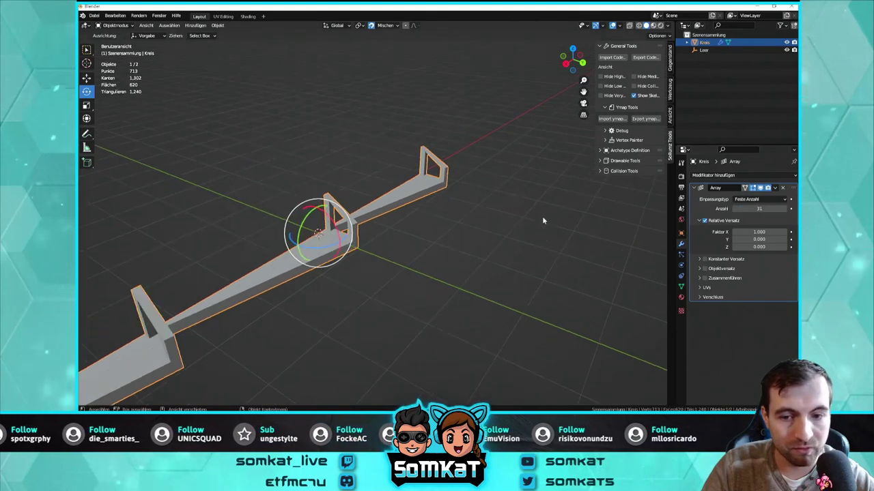
middle_drag(508, 245, 667, 227)
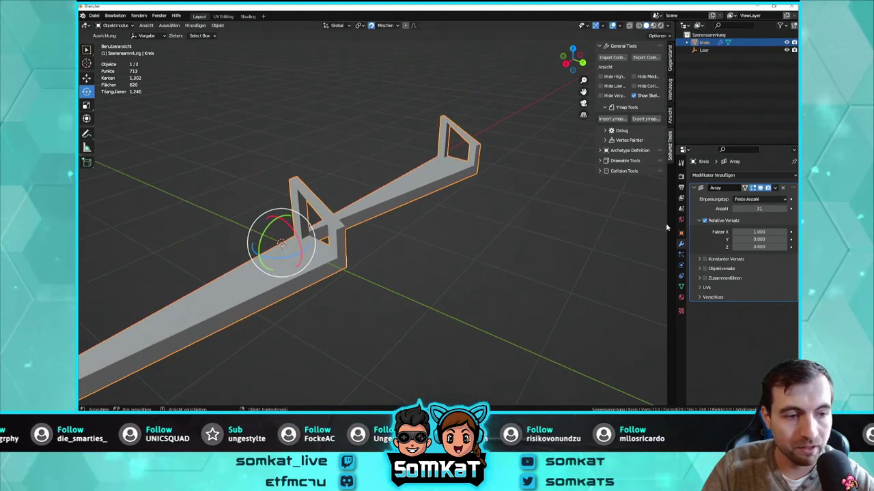
Set the array's relative X offset to 0 and make the Z offset negative so copies stack downward
drag(759, 232, 764, 232)
click(764, 232)
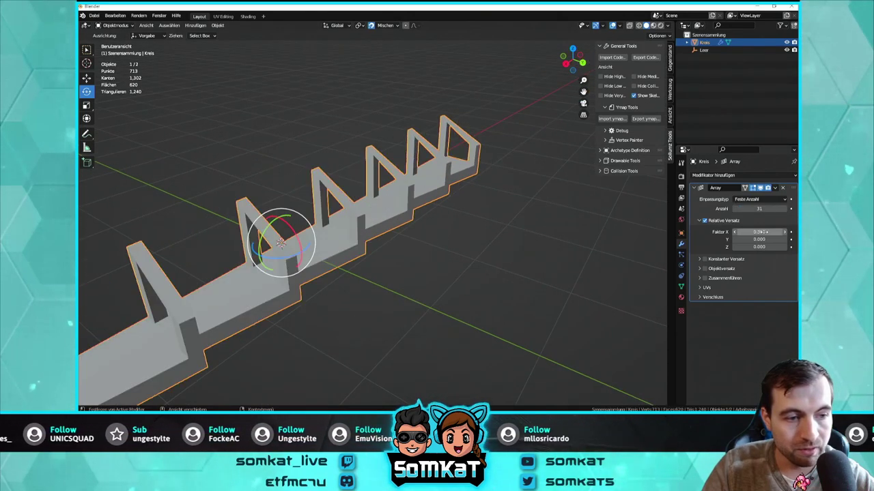
text(0)
key(Return)
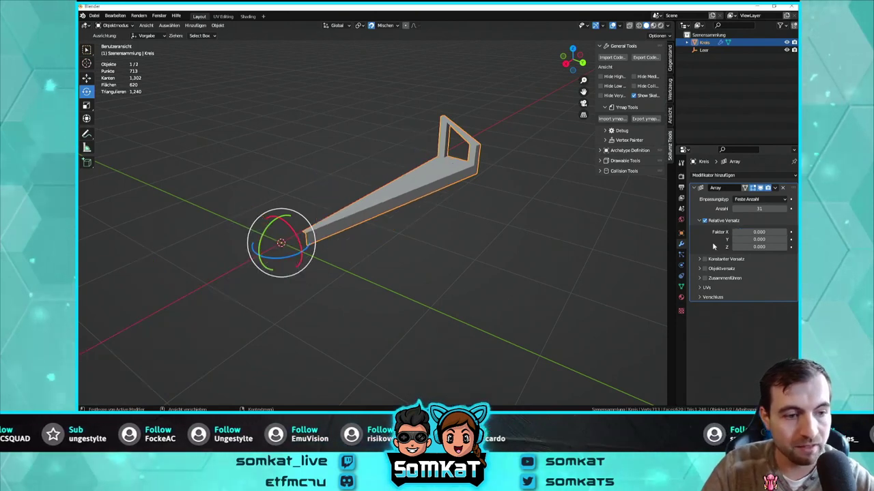
mouse_move(496, 204)
middle_down()
mouse_move(400, 191)
mouse_move(389, 200)
middle_up()
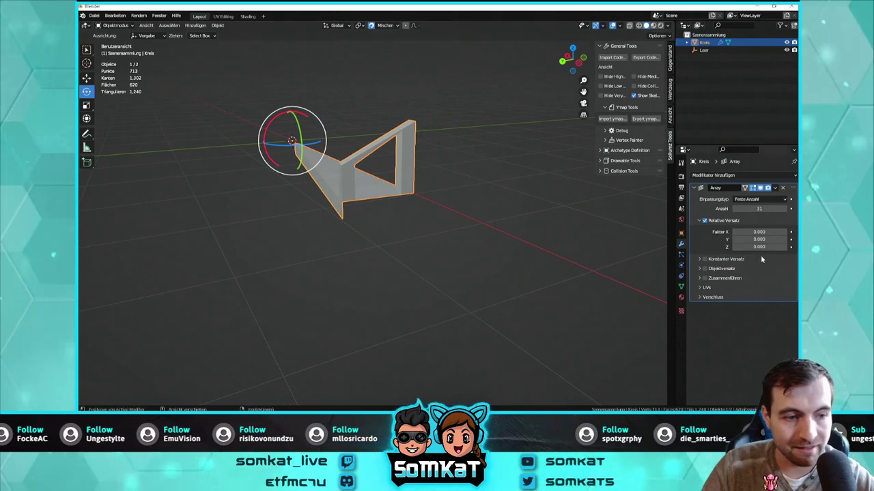
drag(786, 251, 799, 251)
drag(732, 251, 690, 251)
scroll(477, 220, up, 2)
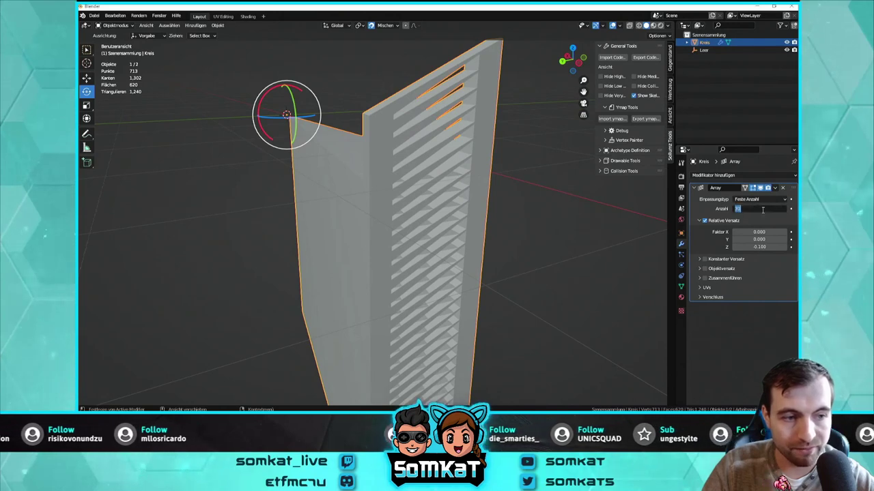
text(2)
Temporarily use two copies and fine-tune the Z offset, settling at -0.190
key(Return)
middle_drag(359, 188, 439, 176)
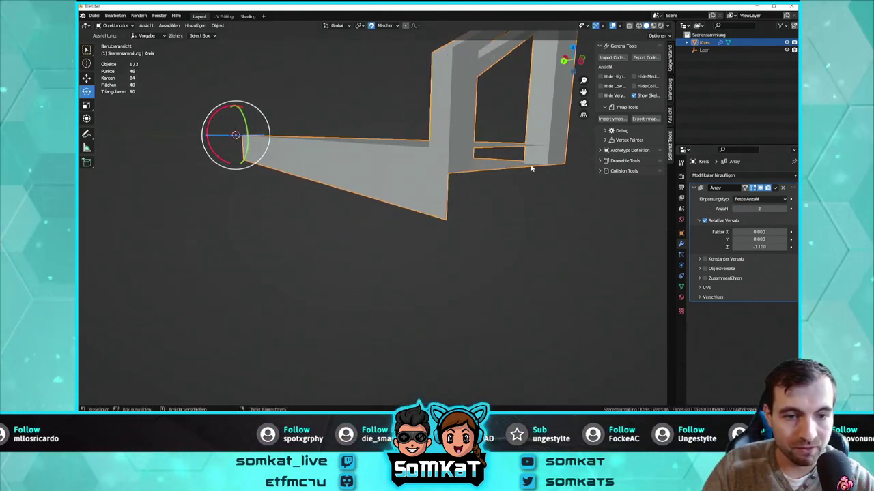
middle_drag(521, 171, 523, 170)
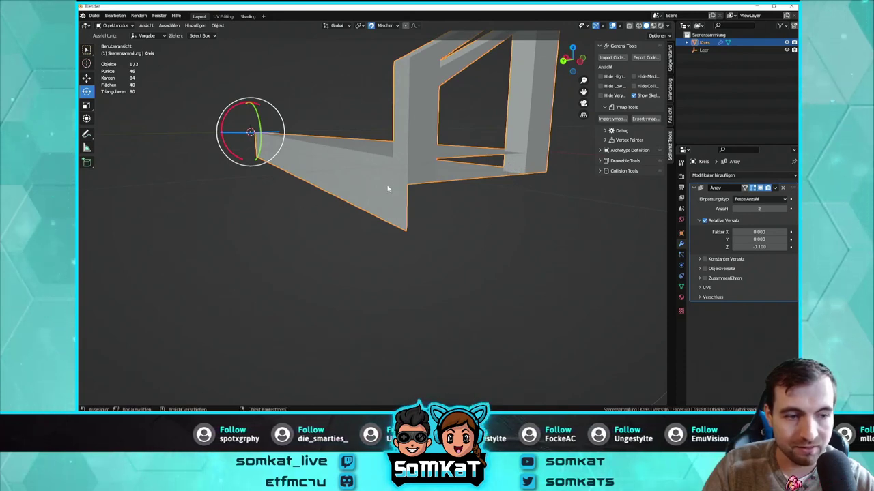
ctrl+scroll(737, 249, up, 1)
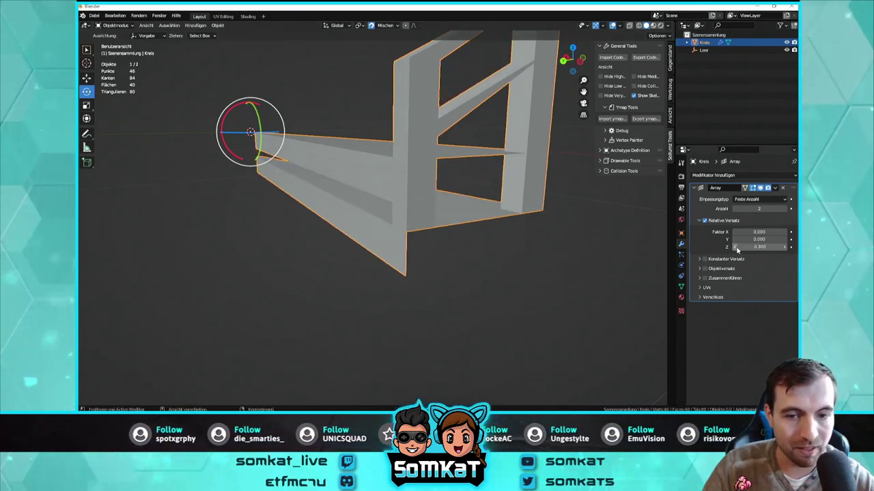
middle_drag(362, 197, 410, 194)
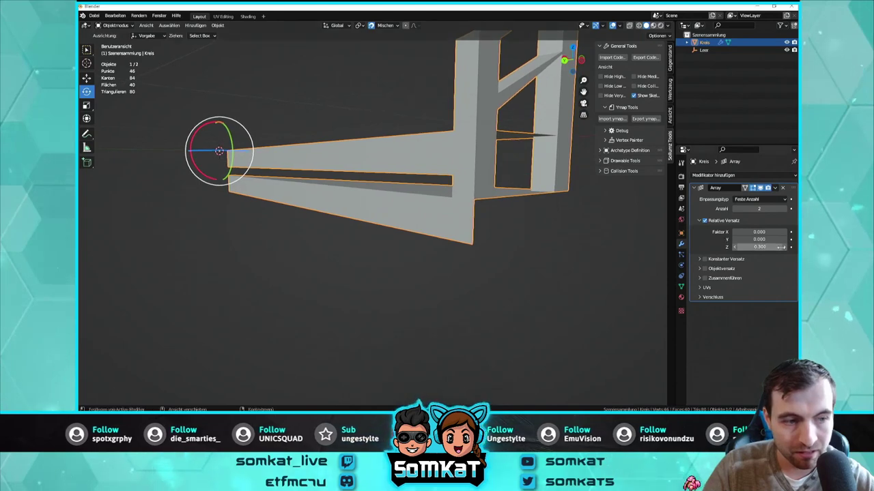
click(785, 247)
mouse_move(421, 194)
middle_down()
mouse_move(410, 195)
mouse_move(419, 199)
middle_up()
mouse_move(759, 247)
mouse_down()
mouse_move(748, 248)
mouse_move(756, 247)
mouse_up()
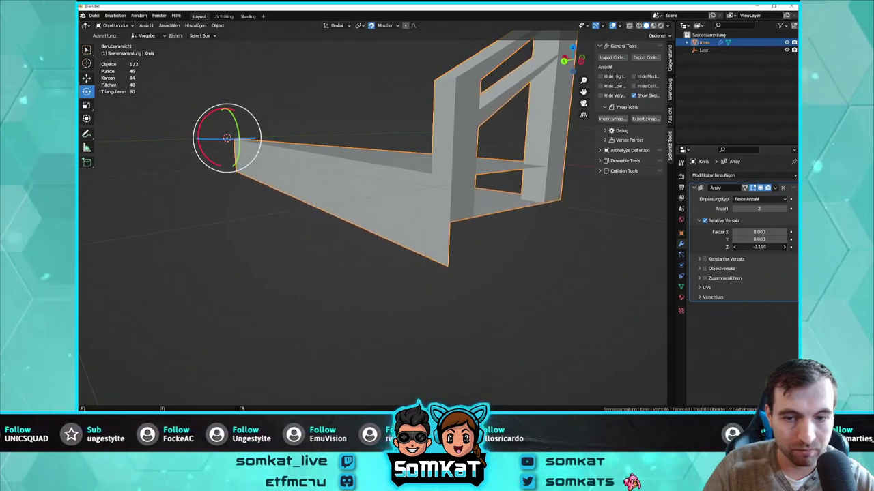
mouse_move(577, 252)
middle_down()
mouse_move(550, 239)
mouse_move(517, 240)
mouse_move(793, 253)
middle_up()
mouse_move(546, 232)
middle_down()
mouse_move(487, 220)
mouse_move(774, 244)
middle_up()
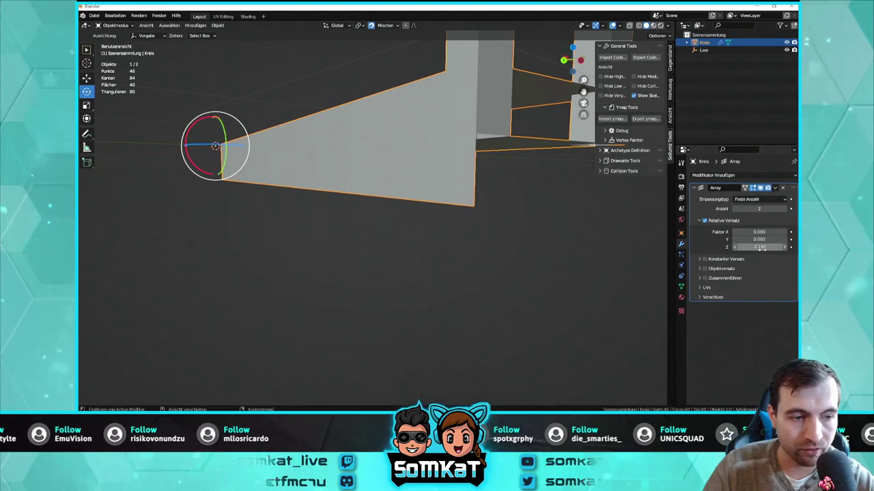
click(784, 250)
key(ctrl+z)
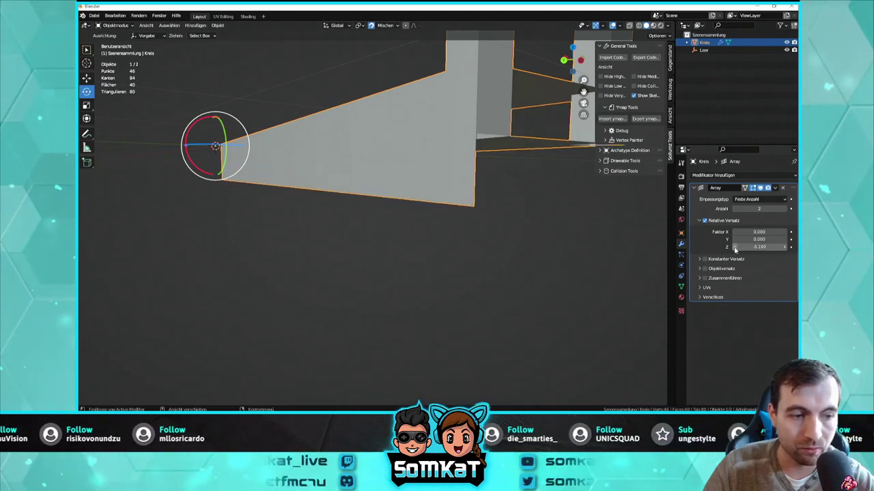
Restore the array count to 31 and enable object offset
mouse_move(552, 220)
middle_down()
mouse_move(523, 223)
mouse_move(727, 230)
middle_up()
scroll(564, 223, down, 3)
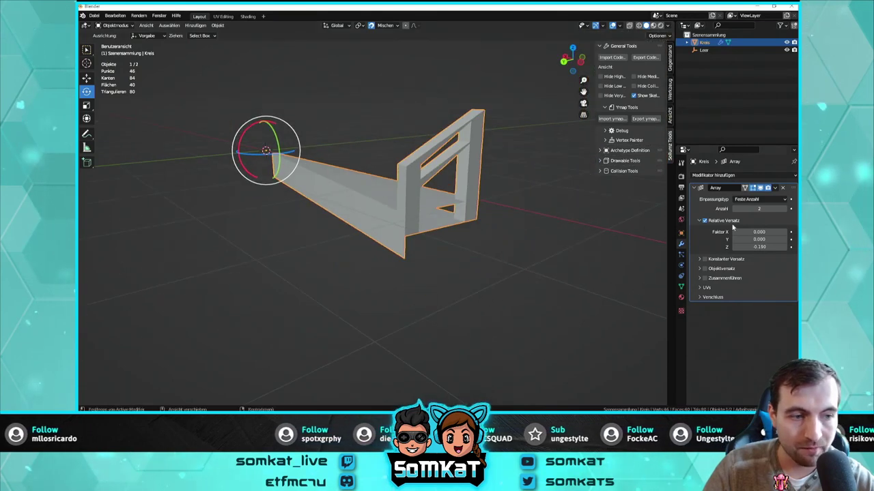
click(759, 209)
text(3)
key(Return)
mouse_move(606, 213)
middle_down()
mouse_move(492, 209)
mouse_move(446, 239)
mouse_move(465, 231)
mouse_move(378, 247)
mouse_move(432, 253)
mouse_move(434, 234)
mouse_move(419, 219)
mouse_move(501, 235)
mouse_move(403, 230)
middle_up()
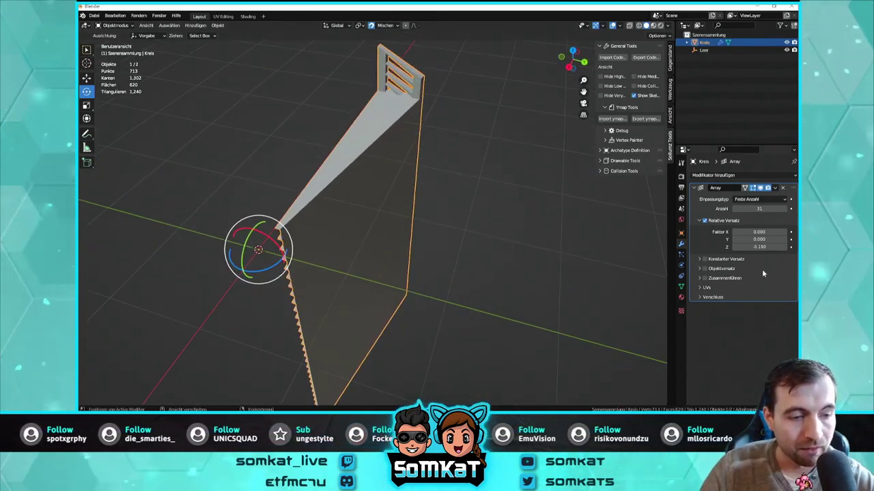
click(701, 270)
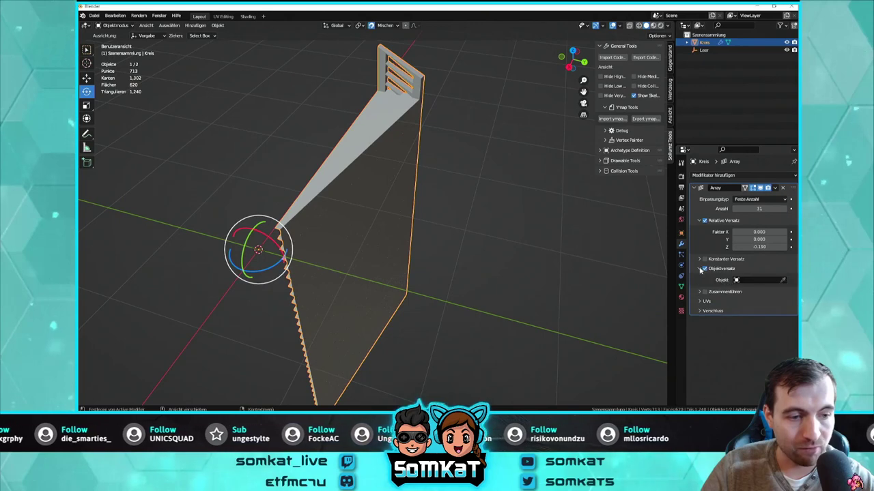
Set the empty Leer as the array's offset object, then select Leer in the Outliner
click(740, 280)
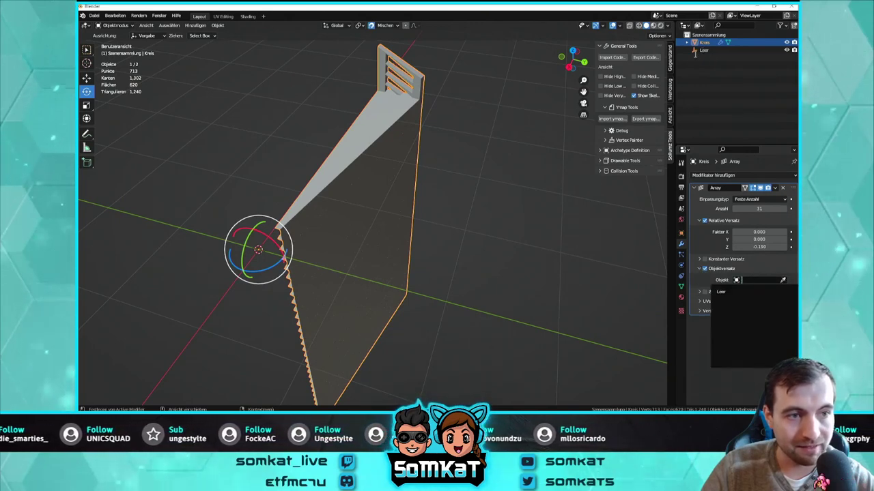
click(731, 290)
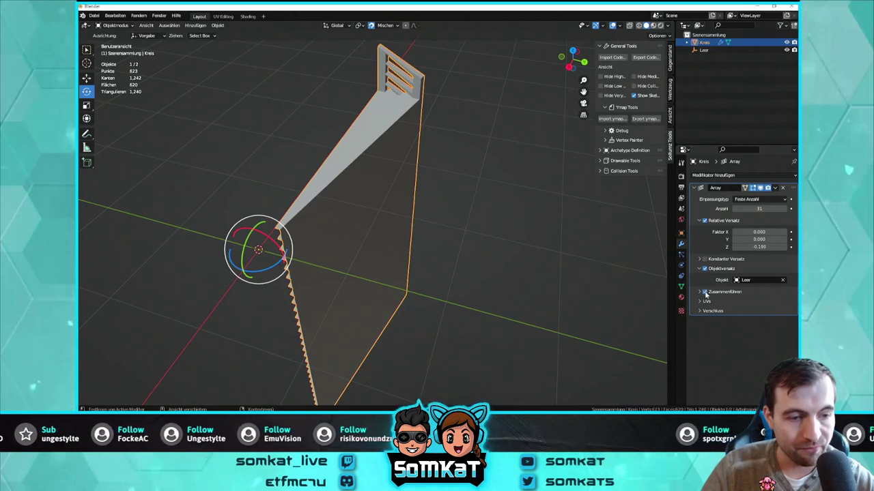
click(481, 225)
mouse_move(426, 160)
middle_down()
mouse_move(438, 153)
mouse_move(318, 213)
middle_up()
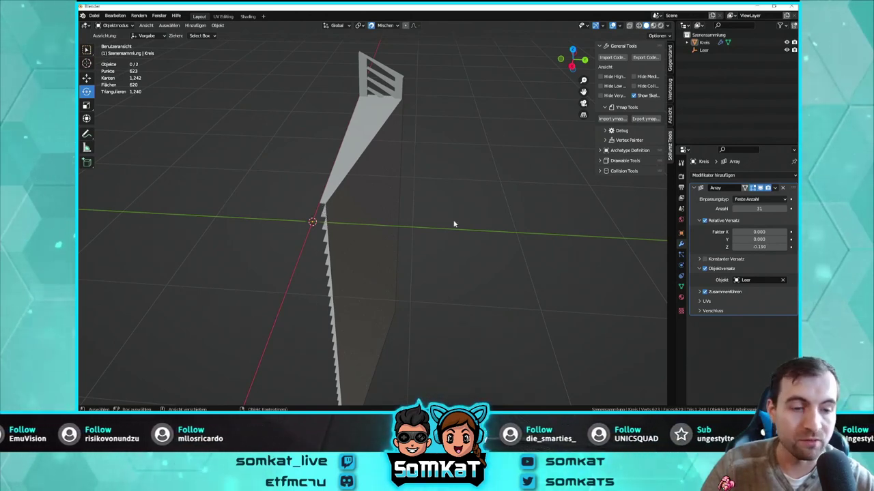
mouse_move(472, 202)
middle_down()
mouse_move(392, 205)
mouse_move(326, 192)
mouse_move(458, 204)
middle_up()
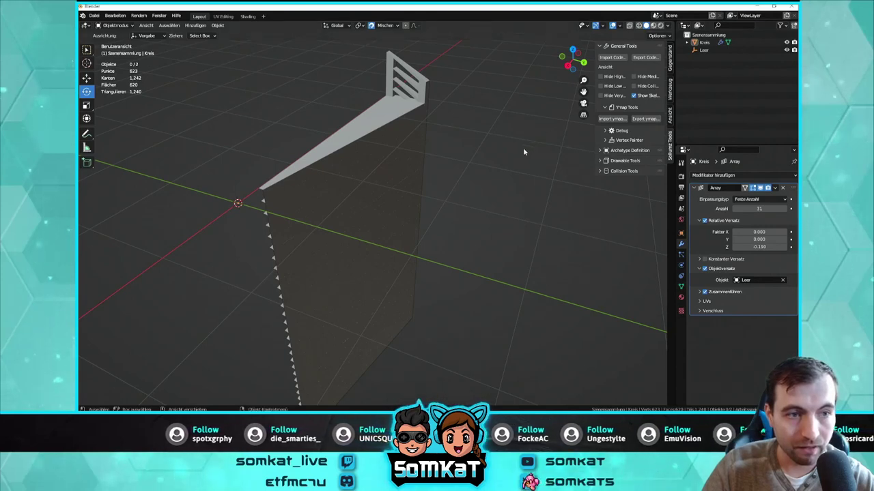
click(703, 50)
Rotate the empty Leer around Z so the arrayed steps fan out into a spiral
middle_drag(413, 187, 640, 223)
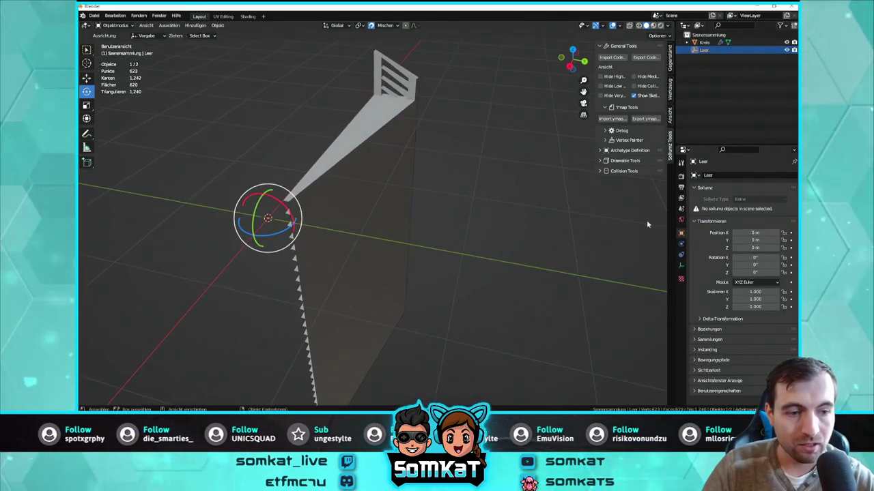
mouse_move(446, 225)
middle_down()
mouse_move(519, 185)
mouse_move(492, 202)
mouse_move(365, 189)
middle_up()
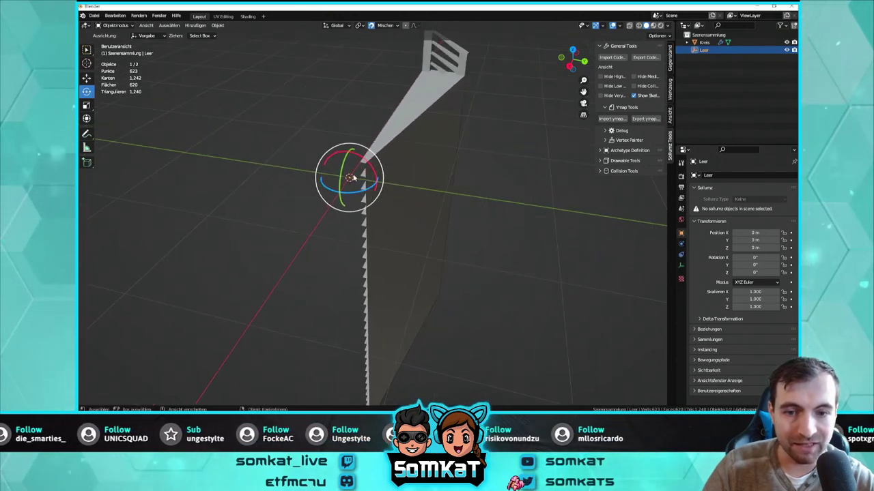
drag(363, 176, 354, 182)
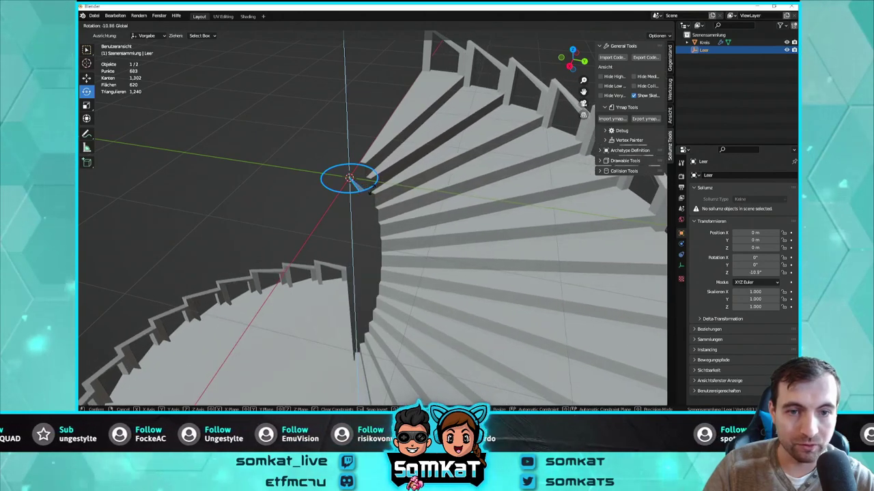
drag(355, 183, 352, 183)
mouse_move(352, 183)
middle_down()
mouse_move(326, 142)
mouse_move(339, 144)
middle_up()
scroll(368, 177, up, 4)
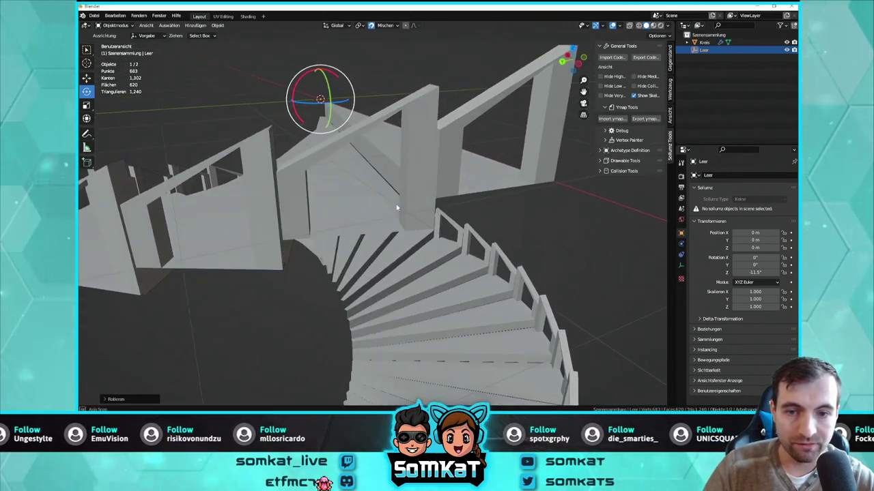
scroll(397, 208, up, 2)
scroll(369, 195, up, 2)
scroll(370, 195, up, 2)
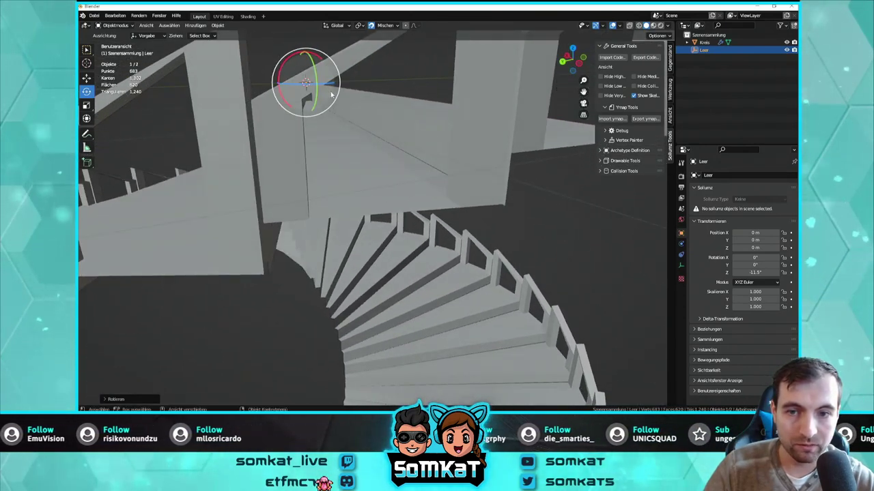
mouse_move(331, 86)
mouse_down()
mouse_move(319, 83)
mouse_move(353, 85)
mouse_up()
Fine-tune the empty's Z rotation to about 11.3° and inspect the staircase
mouse_move(438, 162)
middle_down()
mouse_move(459, 236)
mouse_move(445, 196)
mouse_move(441, 241)
mouse_move(346, 212)
middle_up()
mouse_move(346, 211)
mouse_down()
mouse_move(348, 198)
mouse_move(362, 200)
mouse_up()
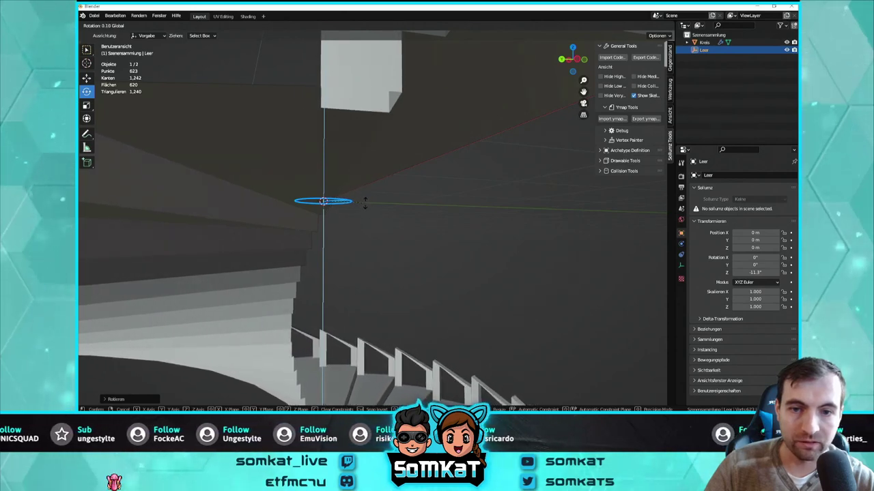
drag(362, 200, 400, 209)
mouse_move(400, 209)
middle_down()
mouse_move(438, 189)
mouse_move(429, 165)
mouse_move(424, 171)
mouse_move(443, 182)
mouse_move(457, 218)
mouse_move(541, 205)
mouse_move(491, 217)
mouse_move(523, 218)
mouse_move(437, 198)
middle_up()
scroll(439, 189, up, 5)
scroll(450, 184, up, 3)
scroll(468, 189, down, 6)
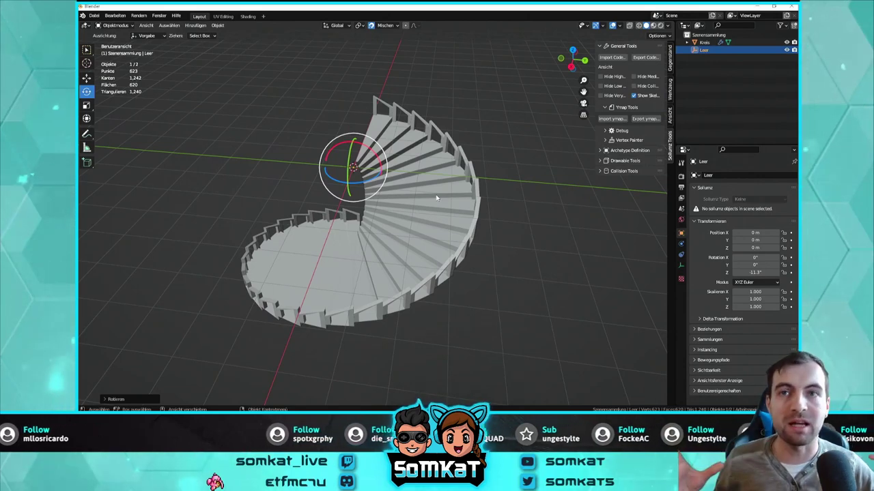
Deselect the empty, look down on the spiral, and select the Kreis mesh
click(563, 238)
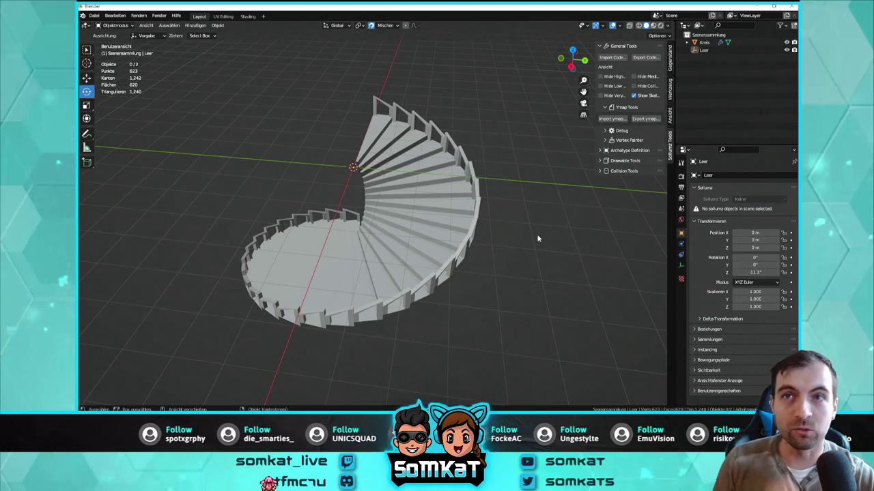
middle_drag(538, 238, 248, 233)
middle_drag(239, 224, 513, 246)
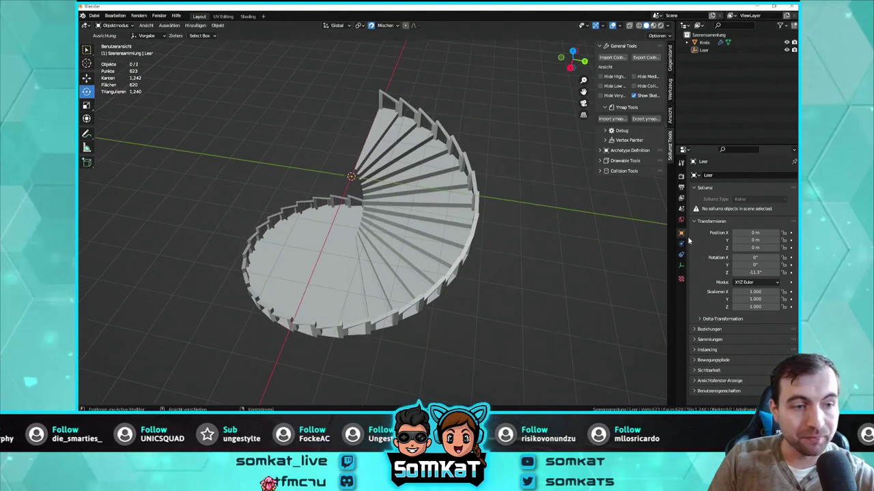
click(704, 43)
Apply the Array modifier permanently to the Kreis staircase mesh
click(682, 244)
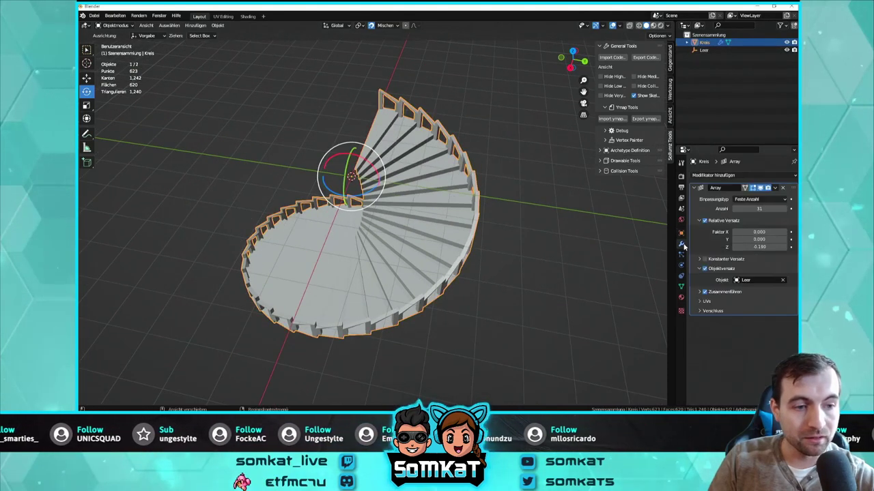
click(776, 191)
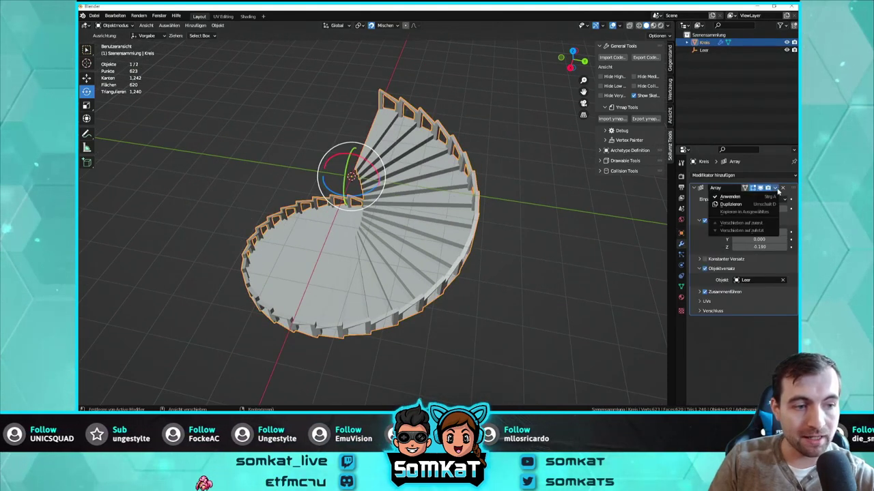
click(742, 197)
Delete the empty Leer from the Outliner
click(703, 49)
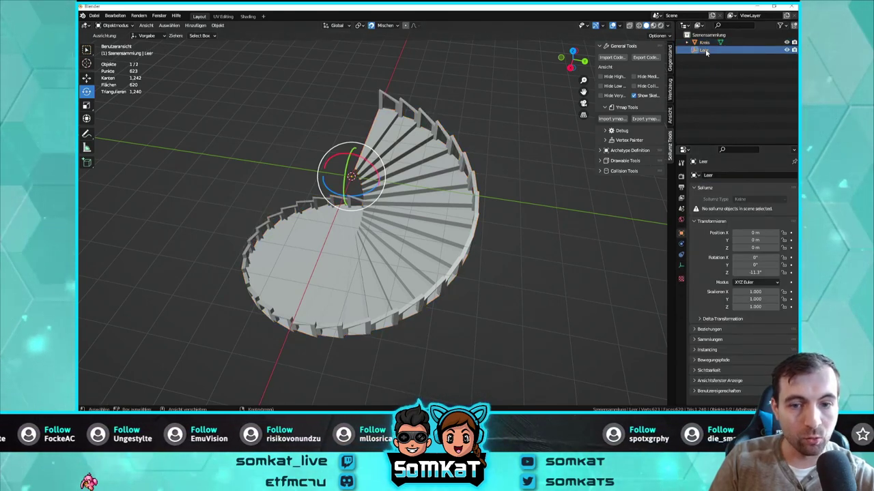
right_click(706, 51)
click(690, 51)
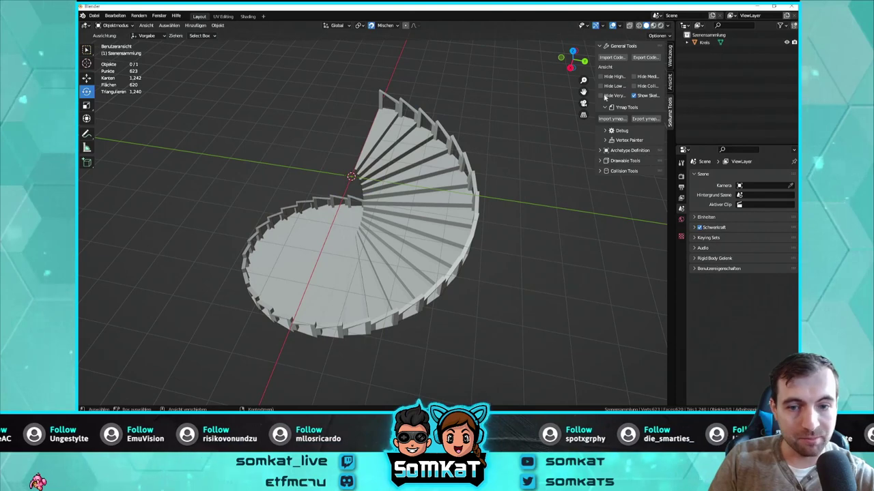
Inspect the finished 31-step staircase from a lower angle and bring up viewport overlay options
middle_drag(536, 155, 557, 149)
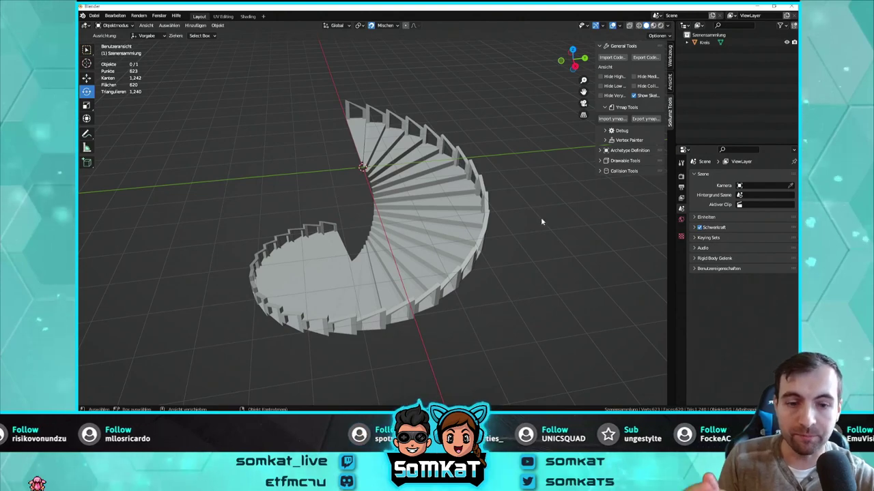
mouse_move(540, 222)
middle_down()
mouse_move(607, 236)
mouse_move(527, 225)
middle_up()
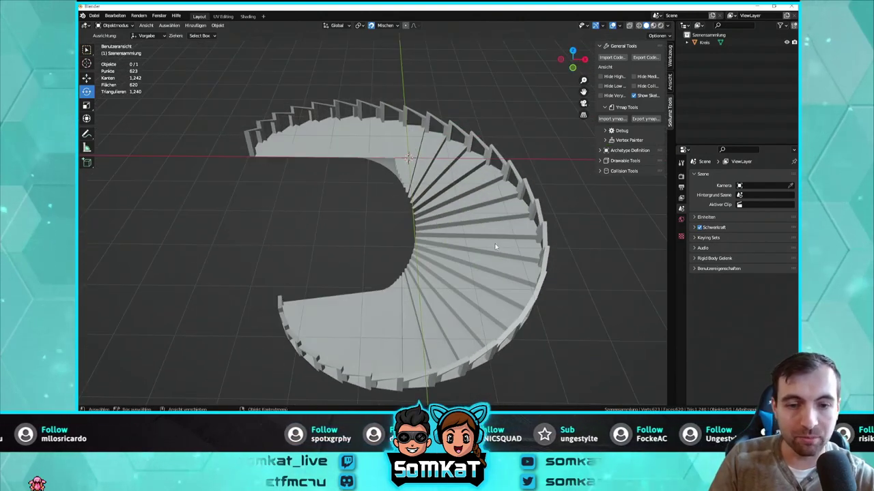
click(527, 224)
click(601, 161)
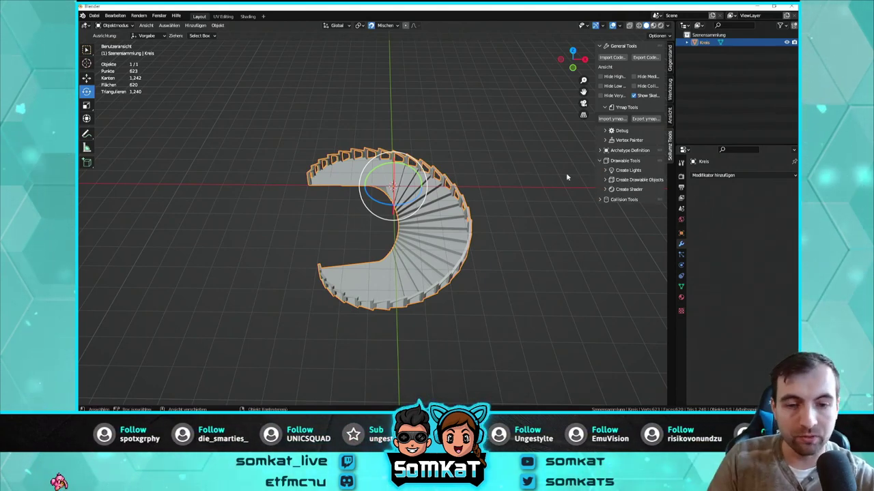
click(522, 167)
mouse_move(522, 173)
middle_down()
mouse_move(536, 189)
mouse_move(492, 183)
middle_up()
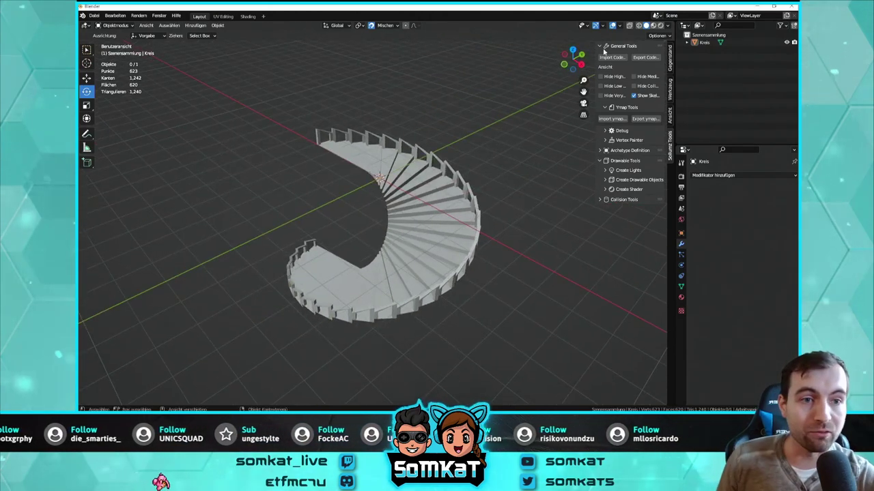
click(618, 26)
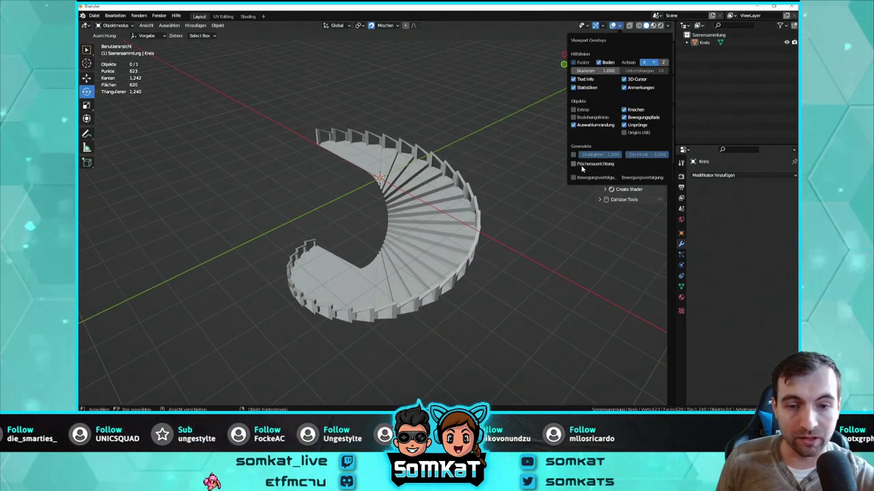
click(577, 163)
scroll(478, 208, up, 2)
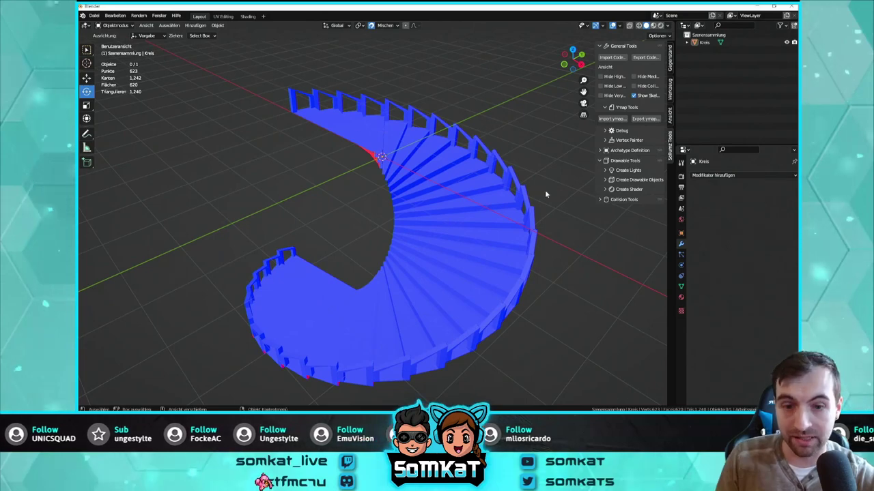
middle_drag(404, 258, 460, 136)
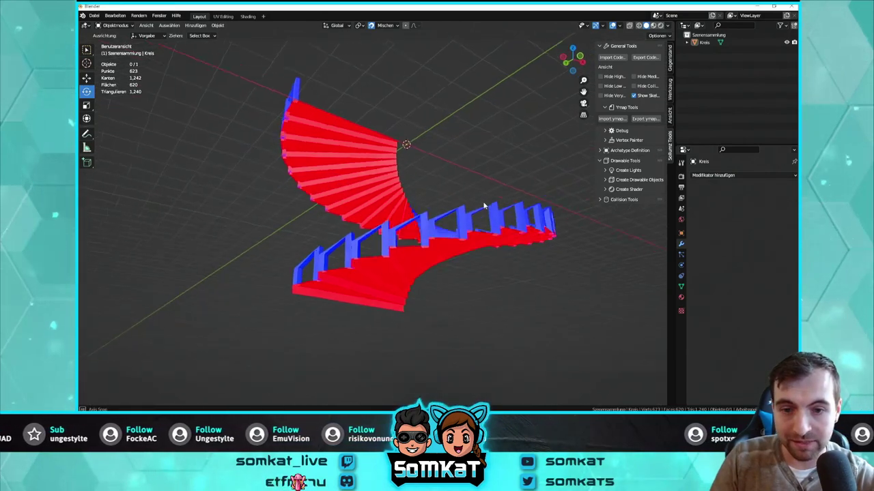
mouse_move(394, 308)
middle_down()
mouse_move(458, 335)
mouse_move(386, 99)
middle_up()
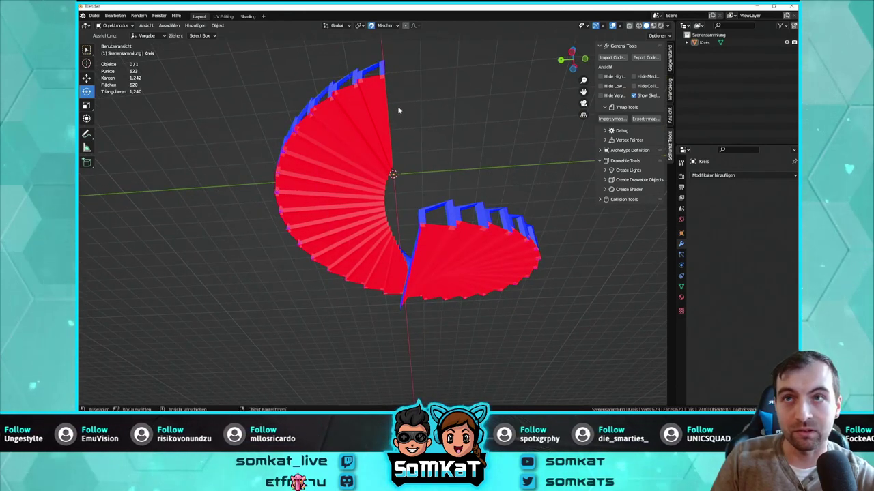
mouse_move(338, 140)
middle_down()
mouse_move(384, 141)
mouse_move(371, 134)
middle_up()
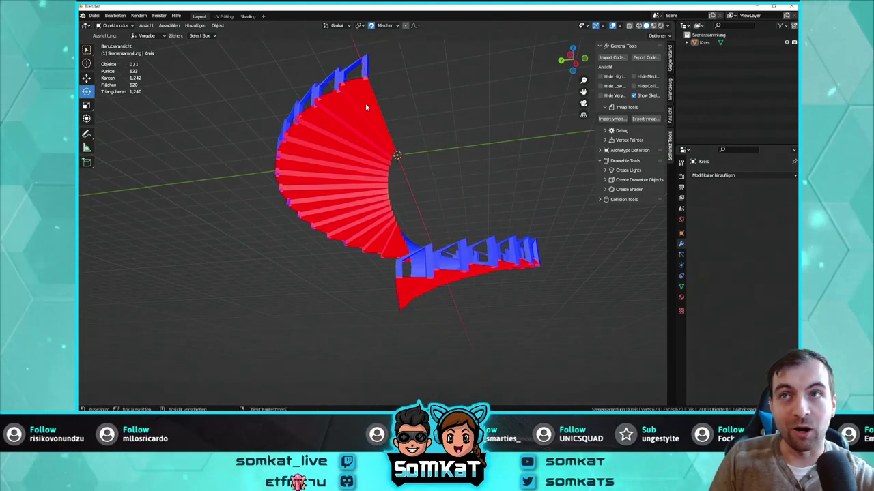
mouse_move(360, 102)
middle_down()
mouse_move(318, 150)
mouse_move(372, 98)
middle_up()
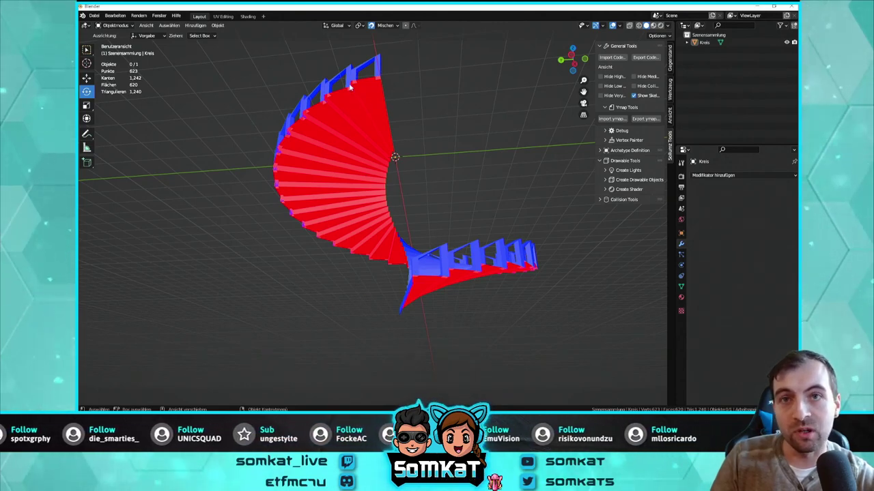
mouse_move(440, 120)
middle_down()
mouse_move(244, 182)
mouse_move(449, 142)
middle_up()
mouse_move(356, 289)
middle_down()
mouse_move(342, 298)
mouse_move(377, 307)
mouse_move(451, 287)
mouse_move(316, 268)
mouse_move(384, 220)
mouse_move(371, 111)
middle_up()
mouse_move(322, 262)
middle_down()
mouse_move(371, 225)
mouse_move(399, 311)
middle_up()
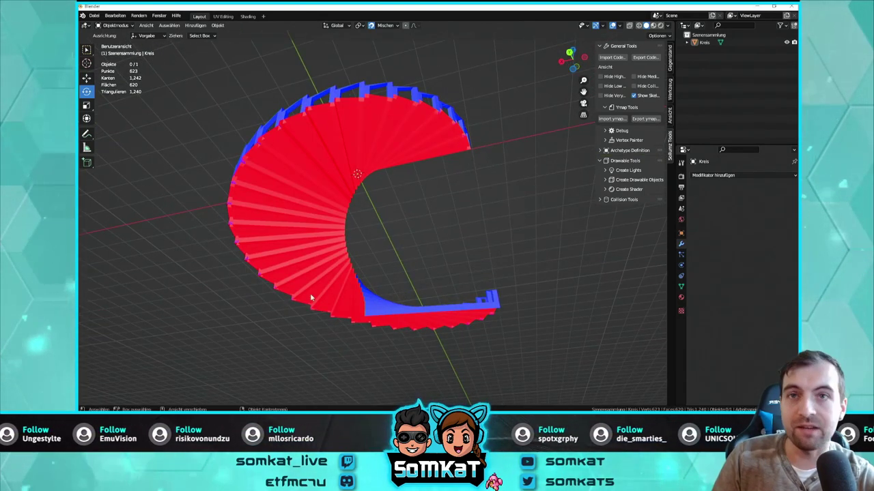
mouse_move(450, 189)
middle_down()
mouse_move(433, 181)
mouse_move(382, 225)
mouse_move(331, 162)
mouse_move(319, 171)
mouse_move(369, 205)
mouse_move(382, 164)
mouse_move(355, 200)
mouse_move(398, 207)
mouse_move(371, 248)
mouse_move(382, 232)
mouse_move(382, 149)
mouse_move(332, 146)
mouse_move(419, 180)
mouse_move(551, 146)
mouse_move(546, 152)
middle_up()
scroll(348, 151, up, 3)
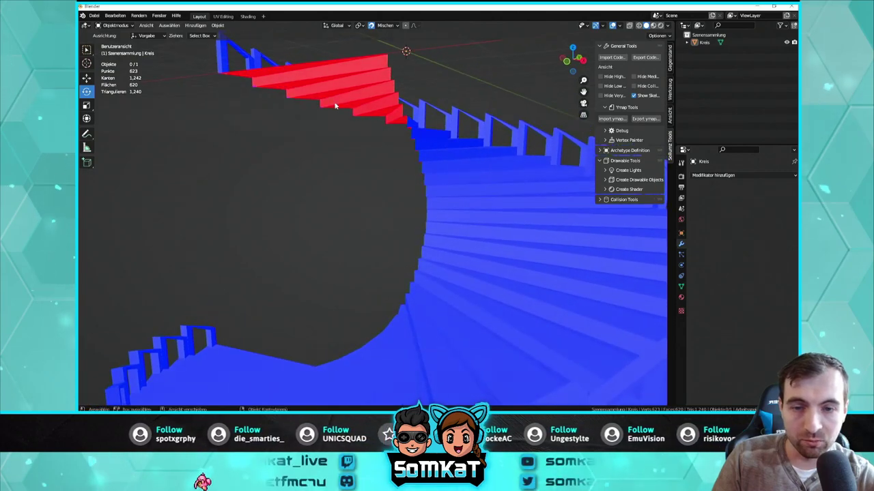
scroll(341, 94, down, 3)
middle_drag(357, 94, 357, 92)
scroll(348, 110, up, 3)
mouse_move(344, 120)
middle_down()
mouse_move(314, 134)
mouse_move(197, 105)
mouse_move(218, 90)
middle_up()
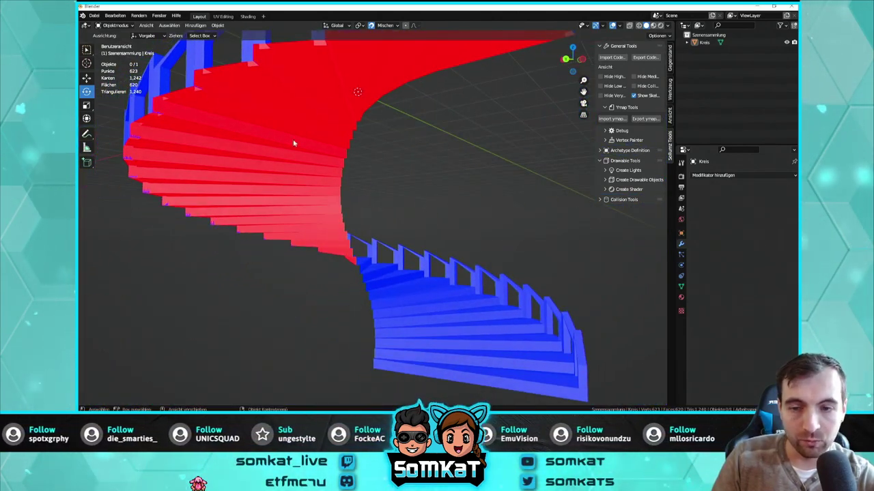
mouse_move(294, 143)
middle_down()
mouse_move(371, 159)
mouse_move(393, 214)
middle_up()
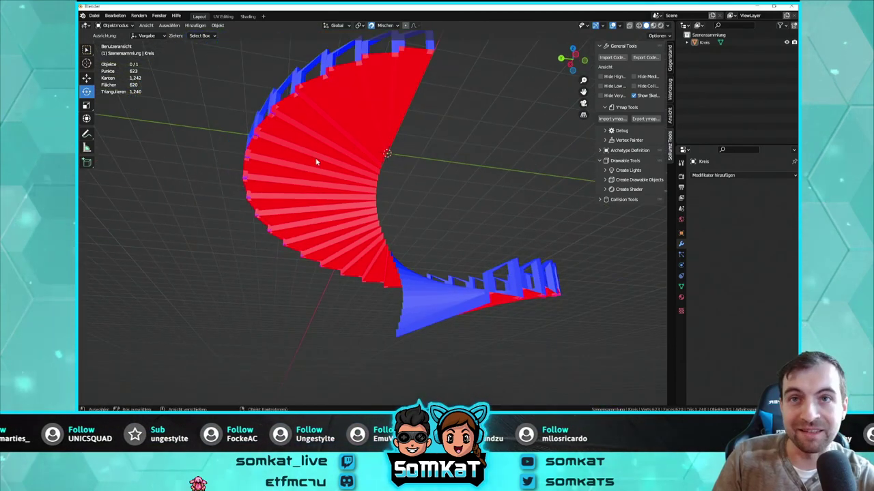
mouse_move(490, 127)
middle_down()
mouse_move(375, 199)
mouse_move(342, 178)
mouse_move(521, 109)
middle_up()
click(620, 26)
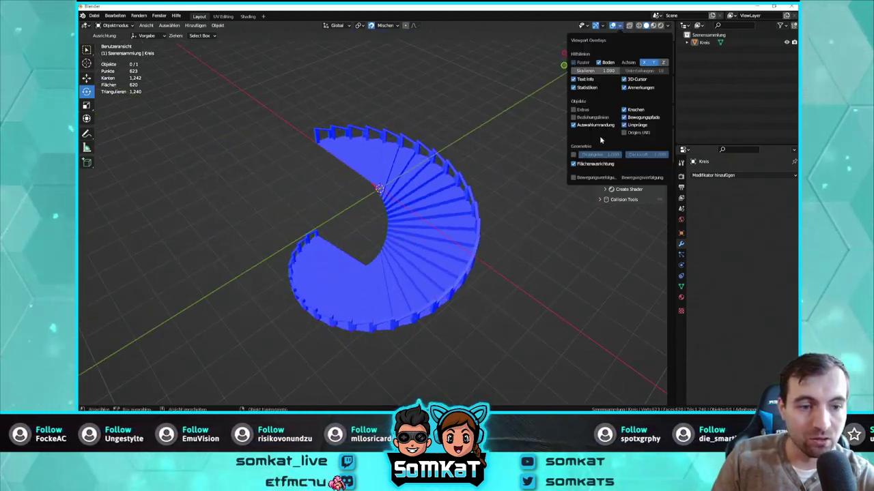
click(594, 164)
mouse_move(509, 204)
middle_down()
mouse_move(560, 204)
mouse_move(551, 228)
middle_up()
scroll(560, 204, down, 3)
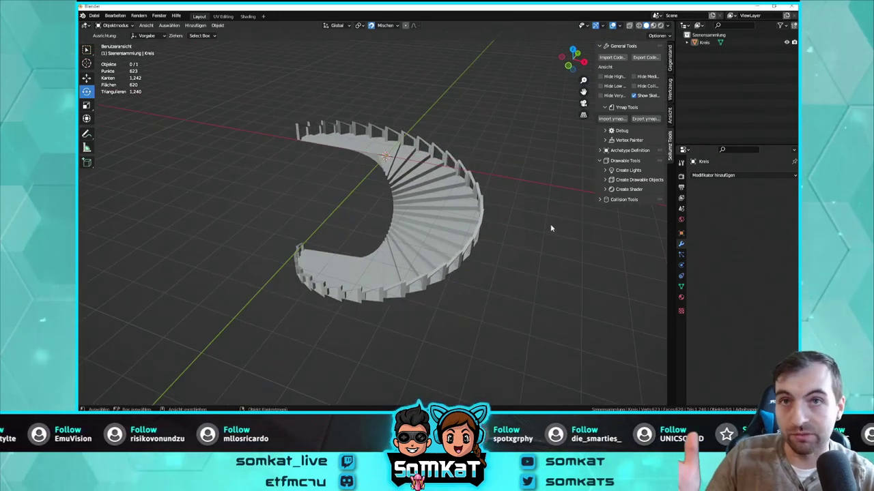